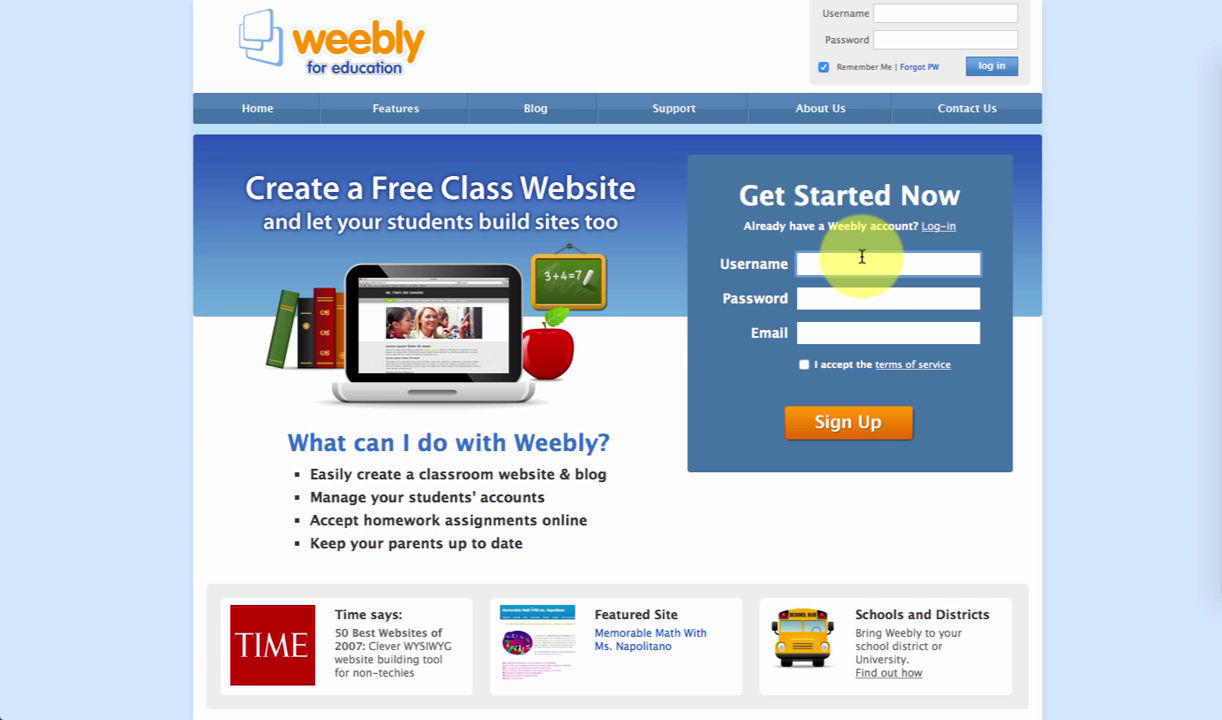
- Enter your e-mail address, tick 'I accept the terms of service', and submit the sign-up form
click(857, 300)
click(855, 333)
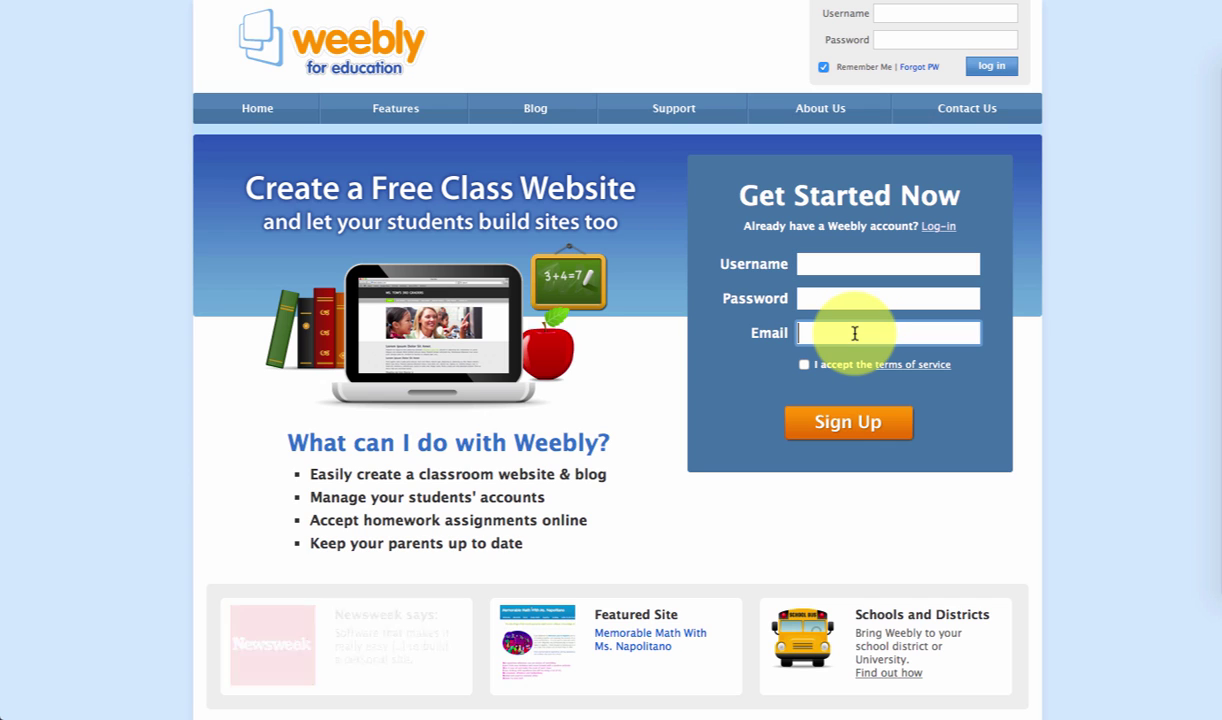
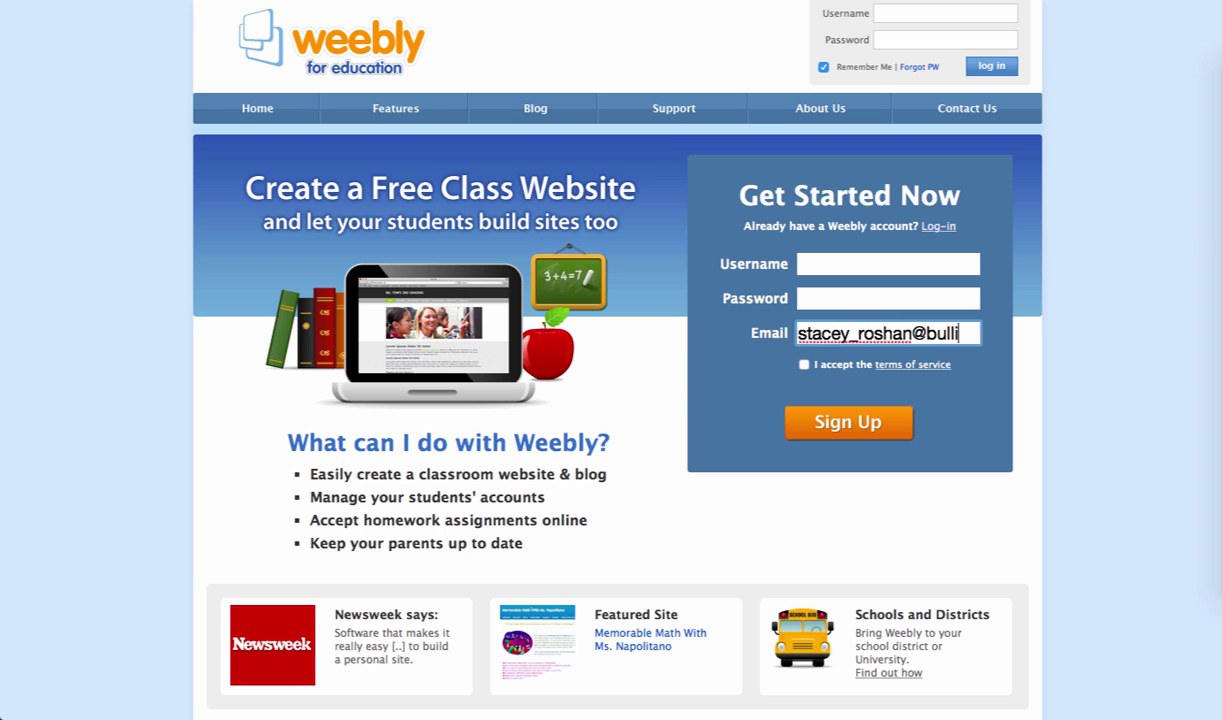
click(881, 301)
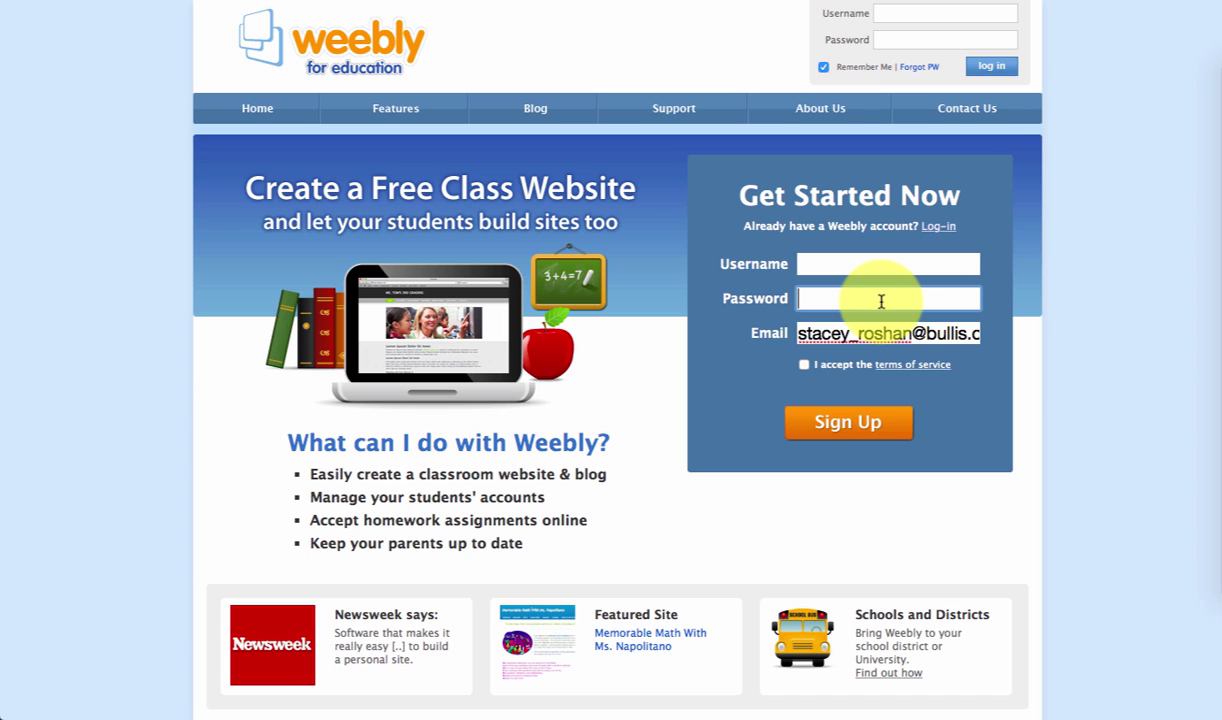
click(805, 366)
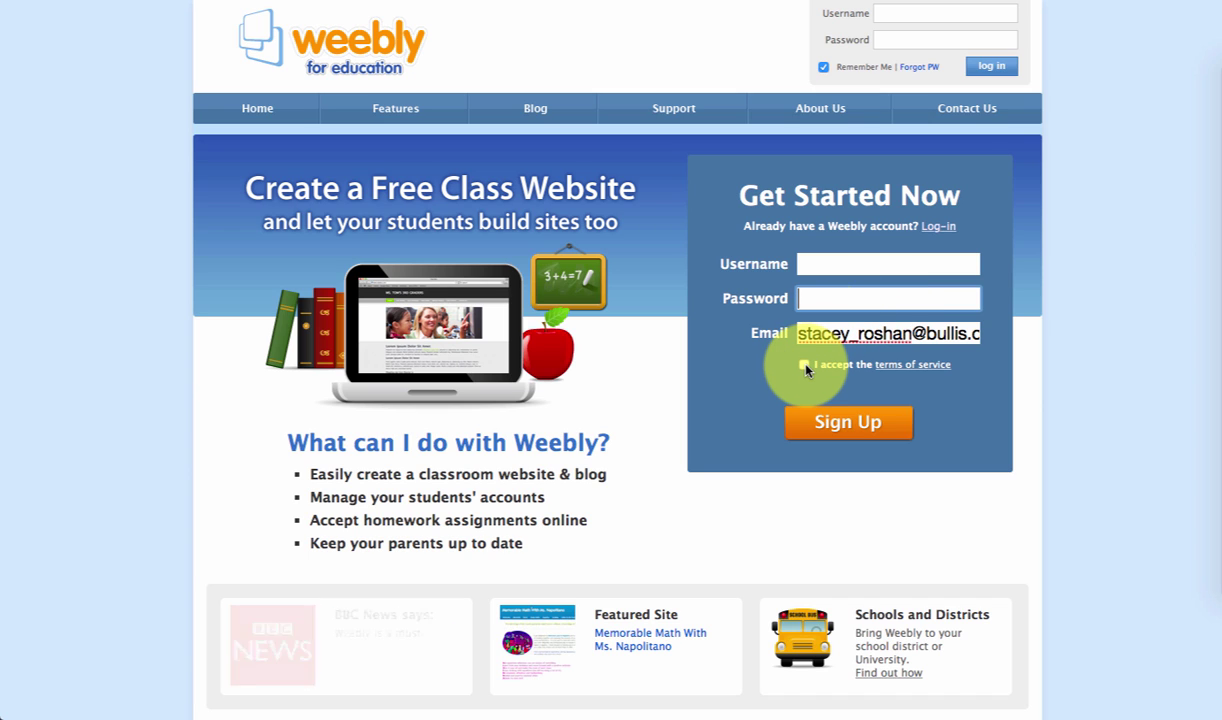
click(823, 428)
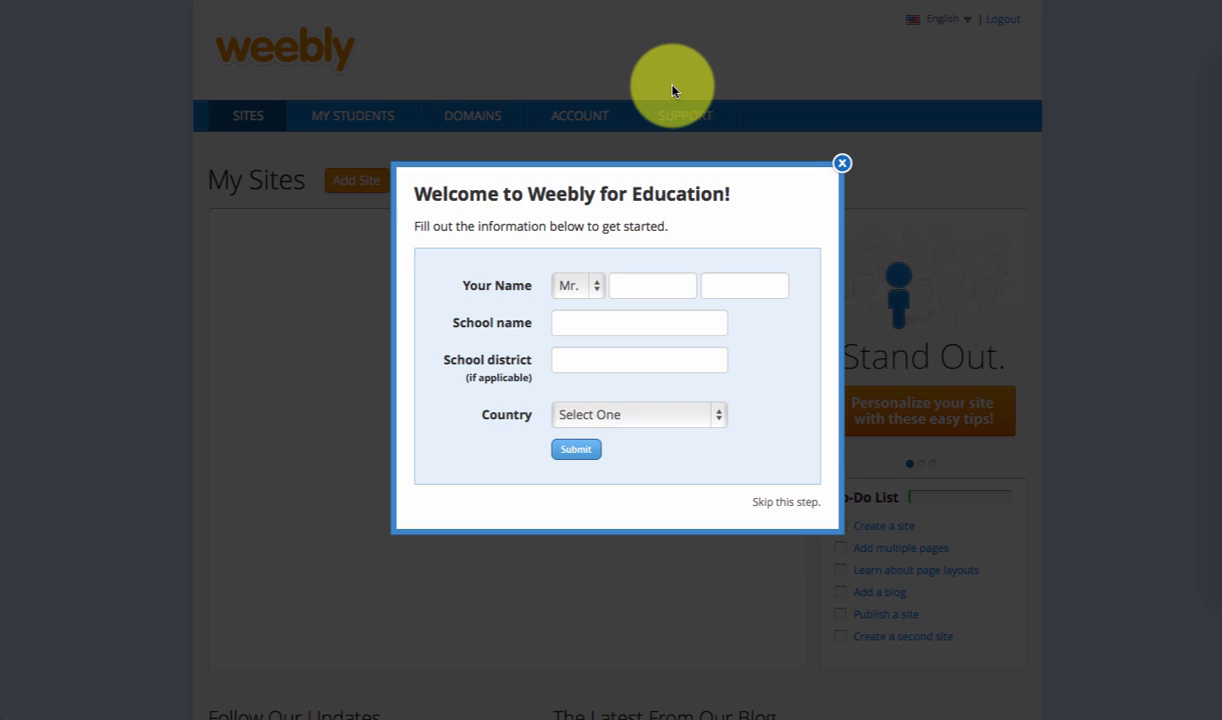
- Fill in the welcome profile with school Bullis, country United States and state Maryland, then submit it
click(580, 323)
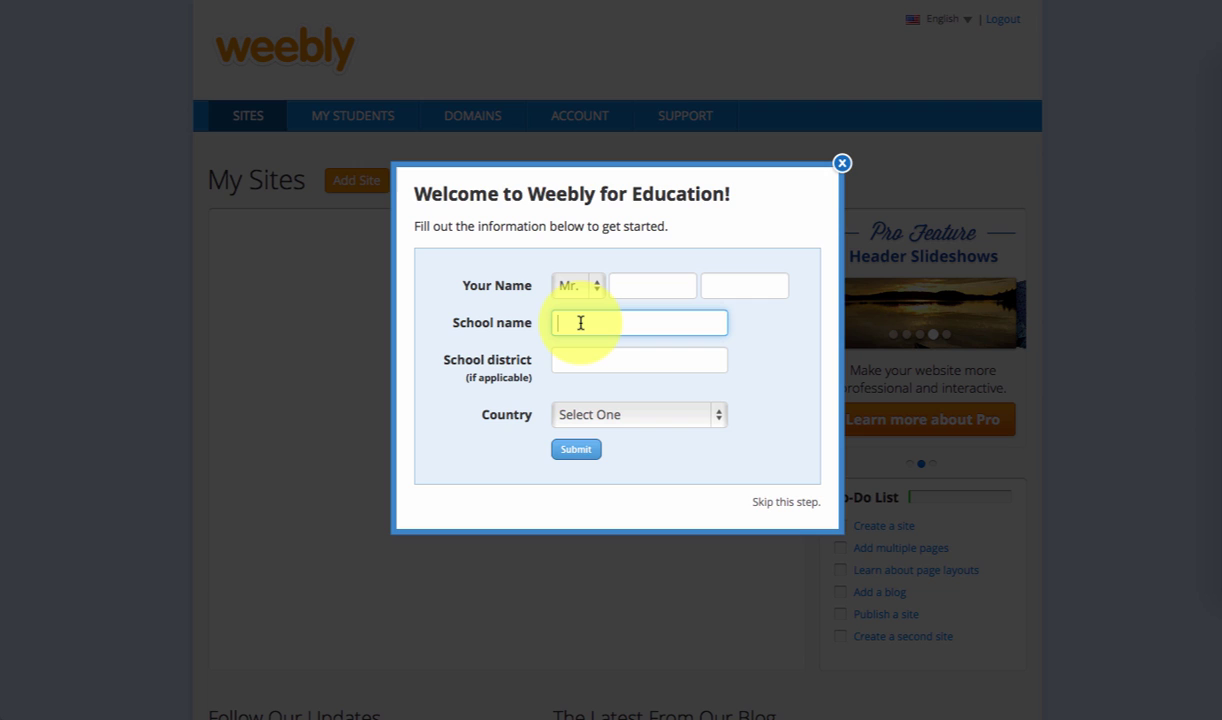
text(Bullis)
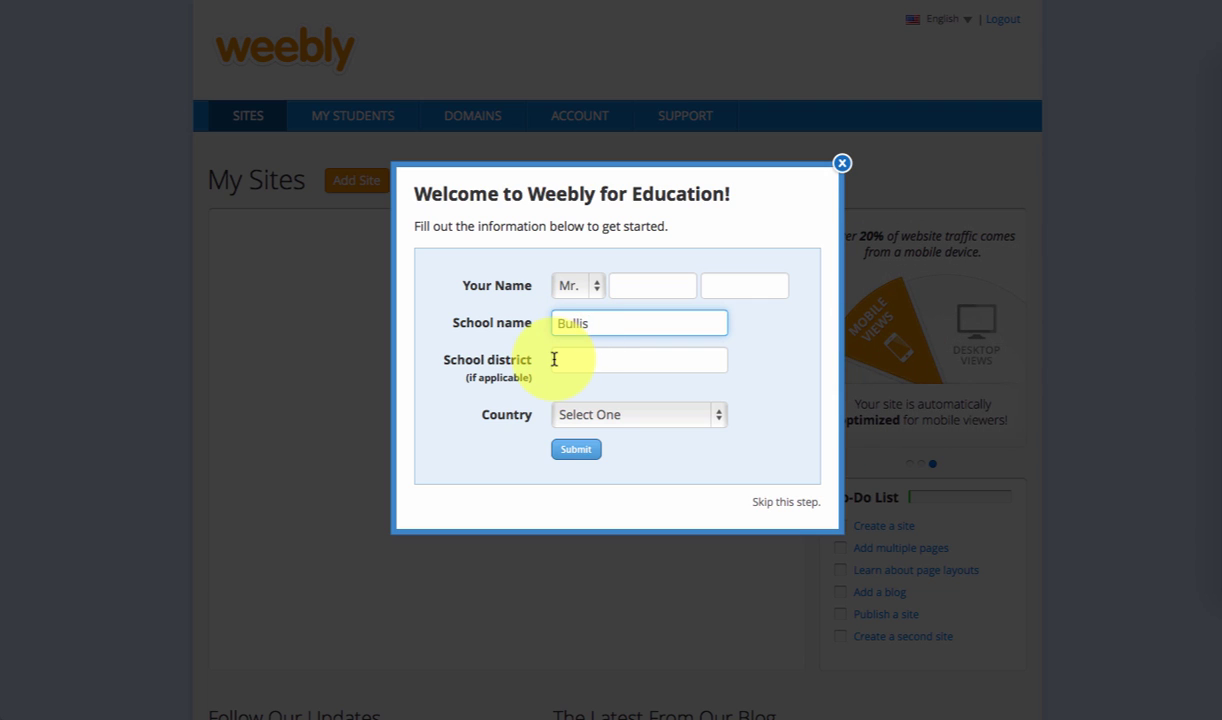
click(586, 416)
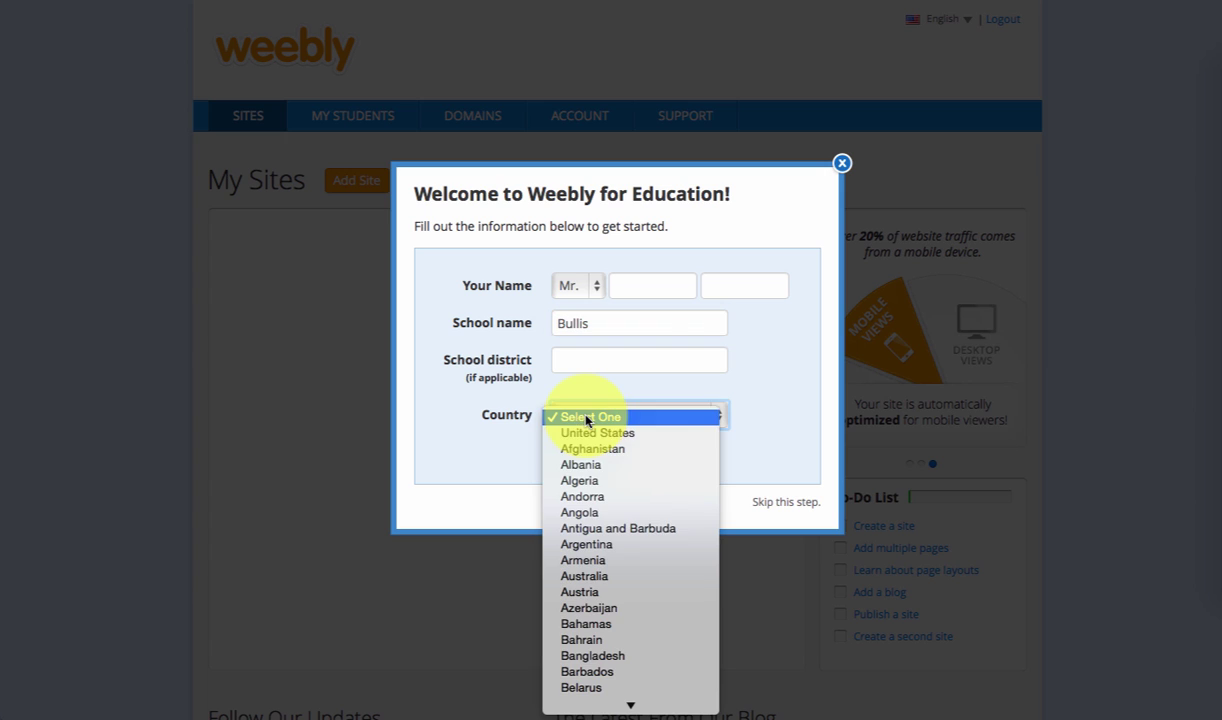
click(606, 333)
click(663, 446)
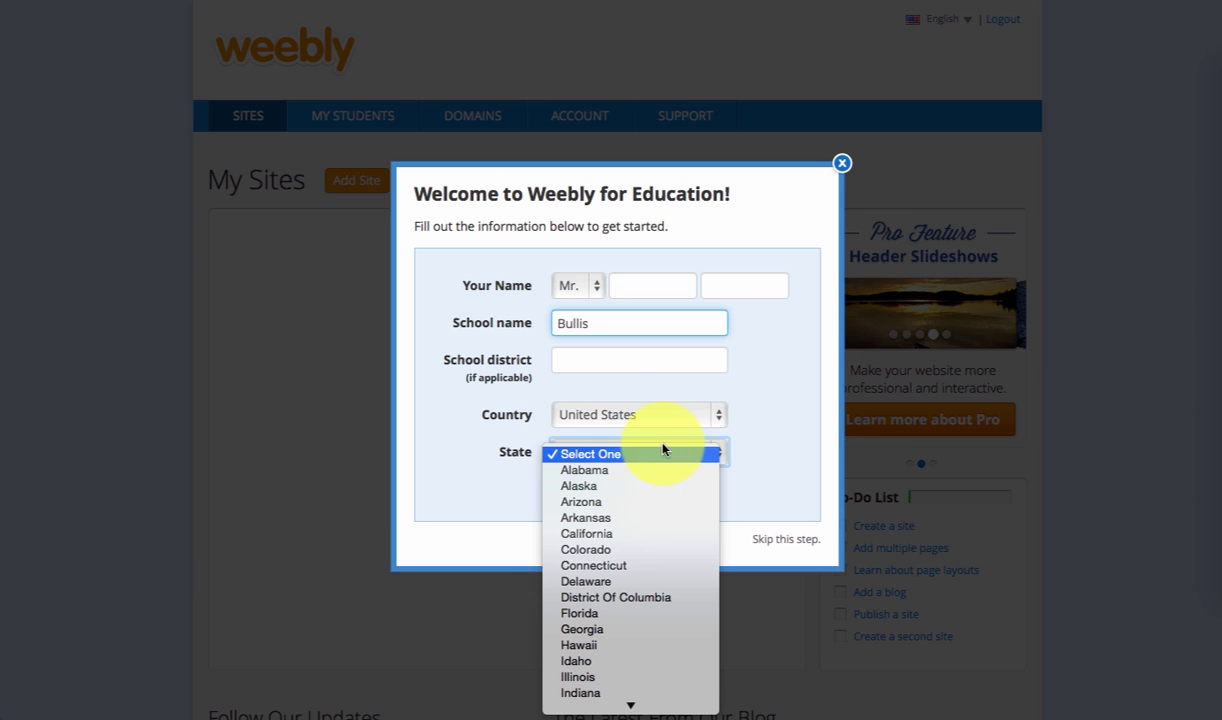
key(m)
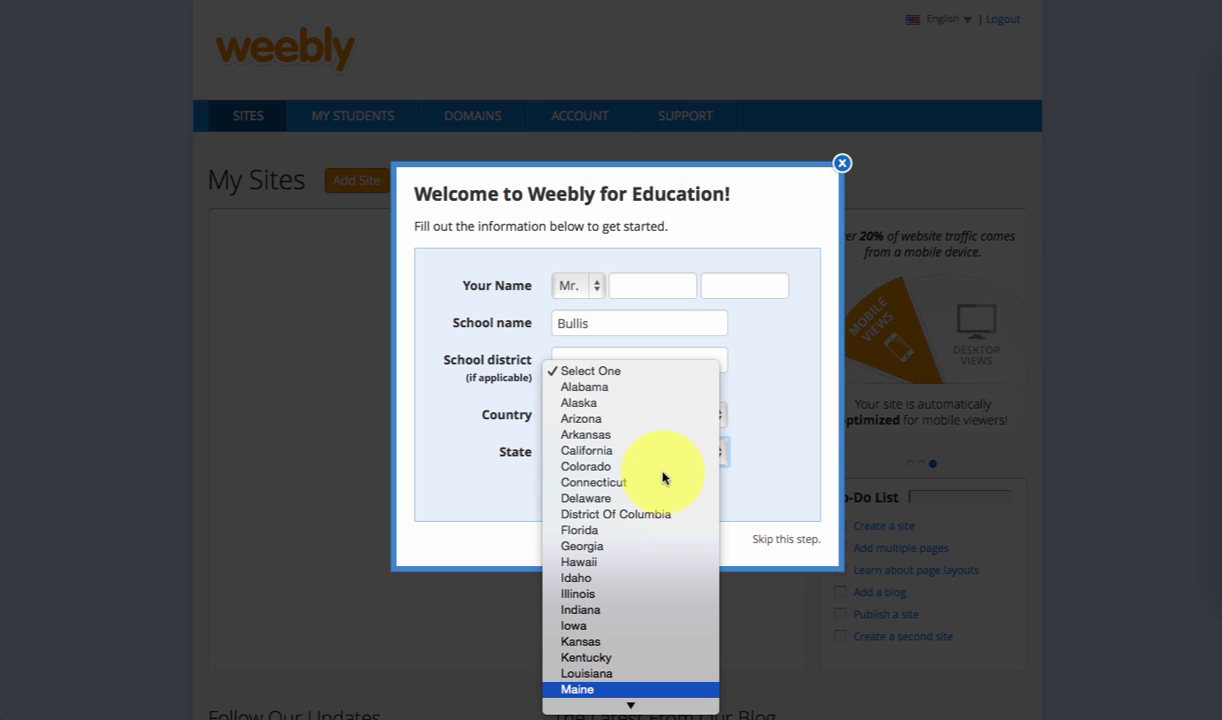
key(Down)
key(Return)
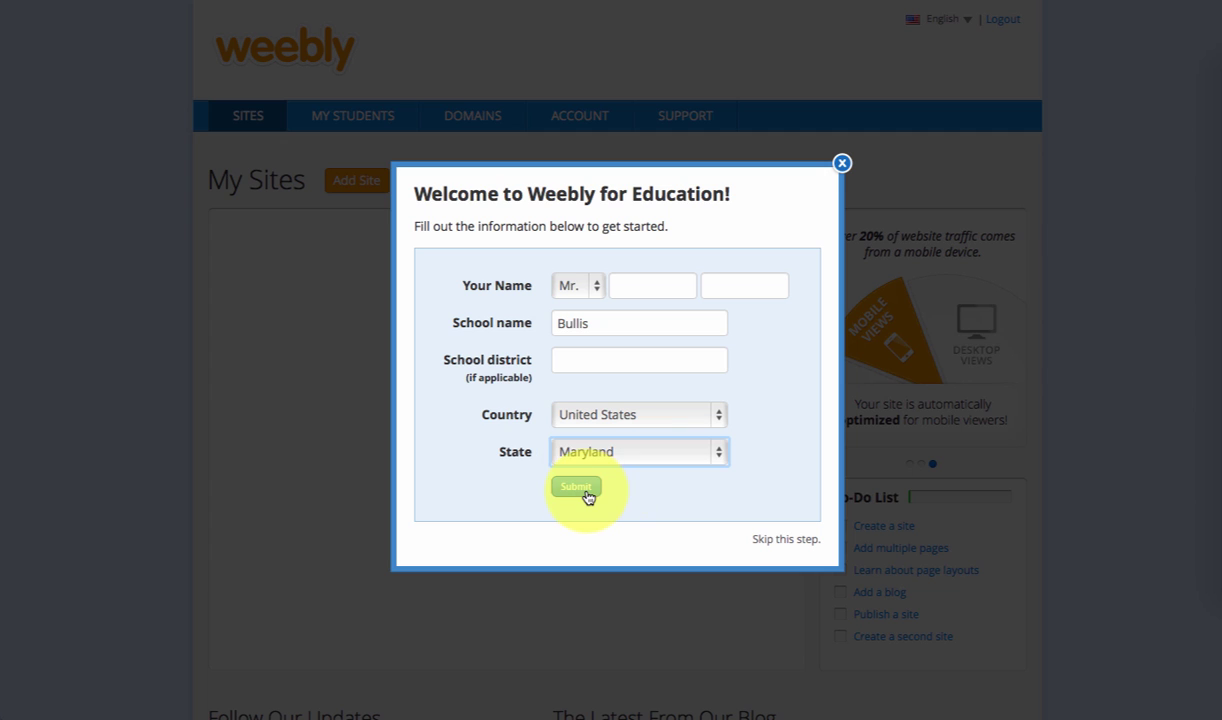
click(579, 488)
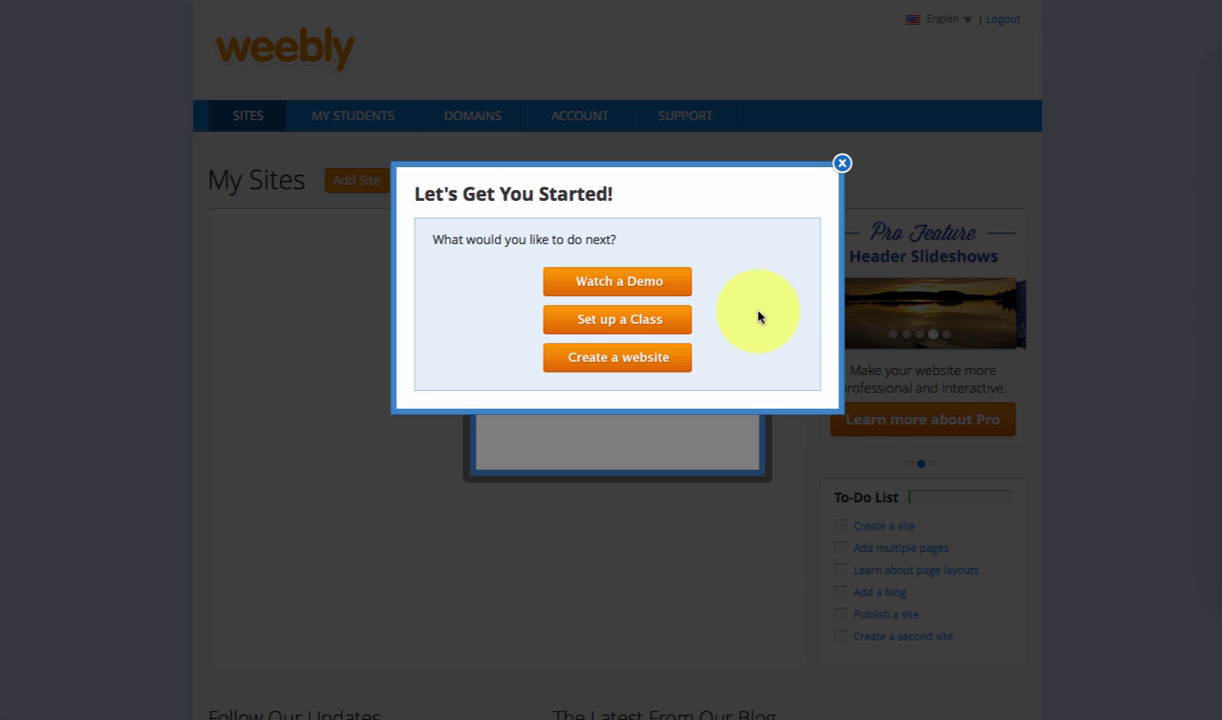
- Create a new website with the Site focus and pick the Clean Lines theme
click(649, 369)
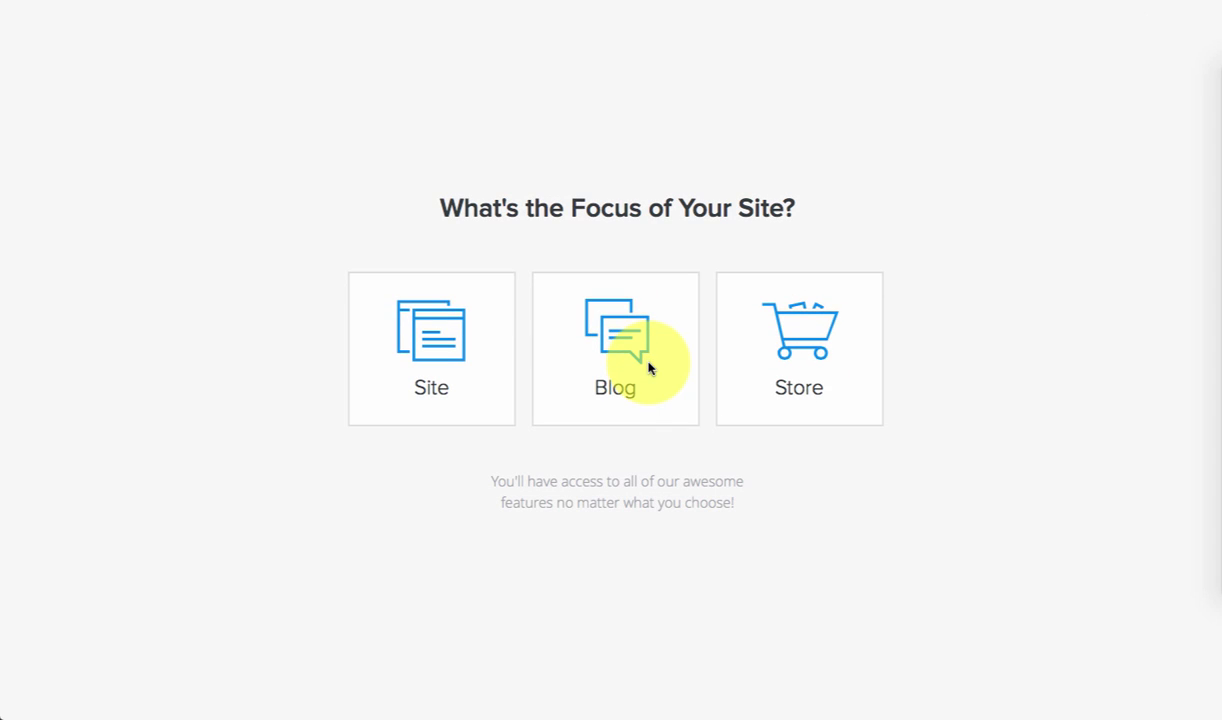
click(437, 342)
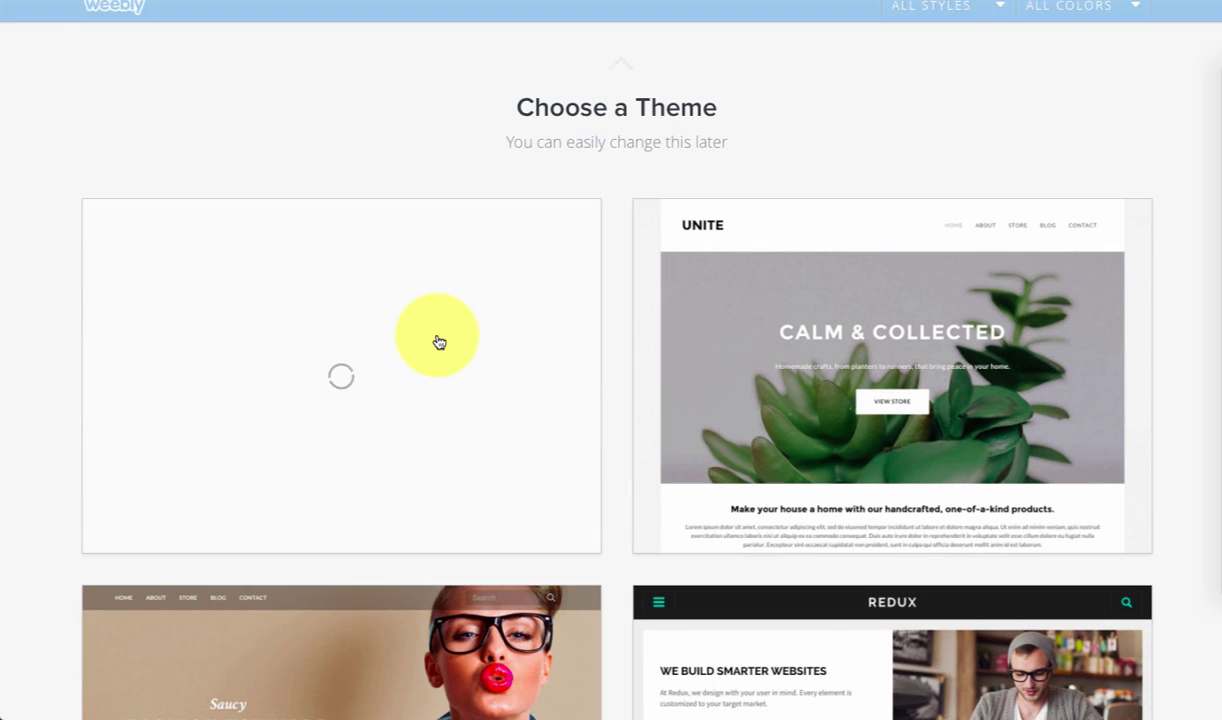
scroll(520, 370, down, 1)
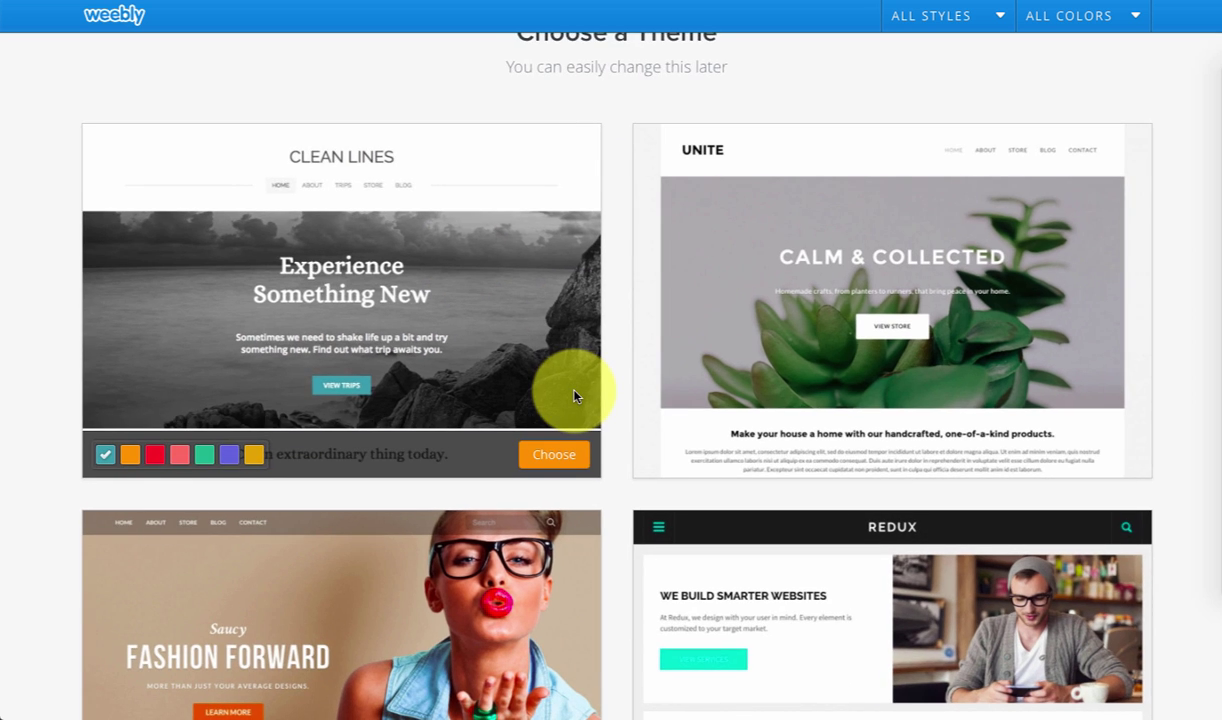
scroll(575, 396, down, 1)
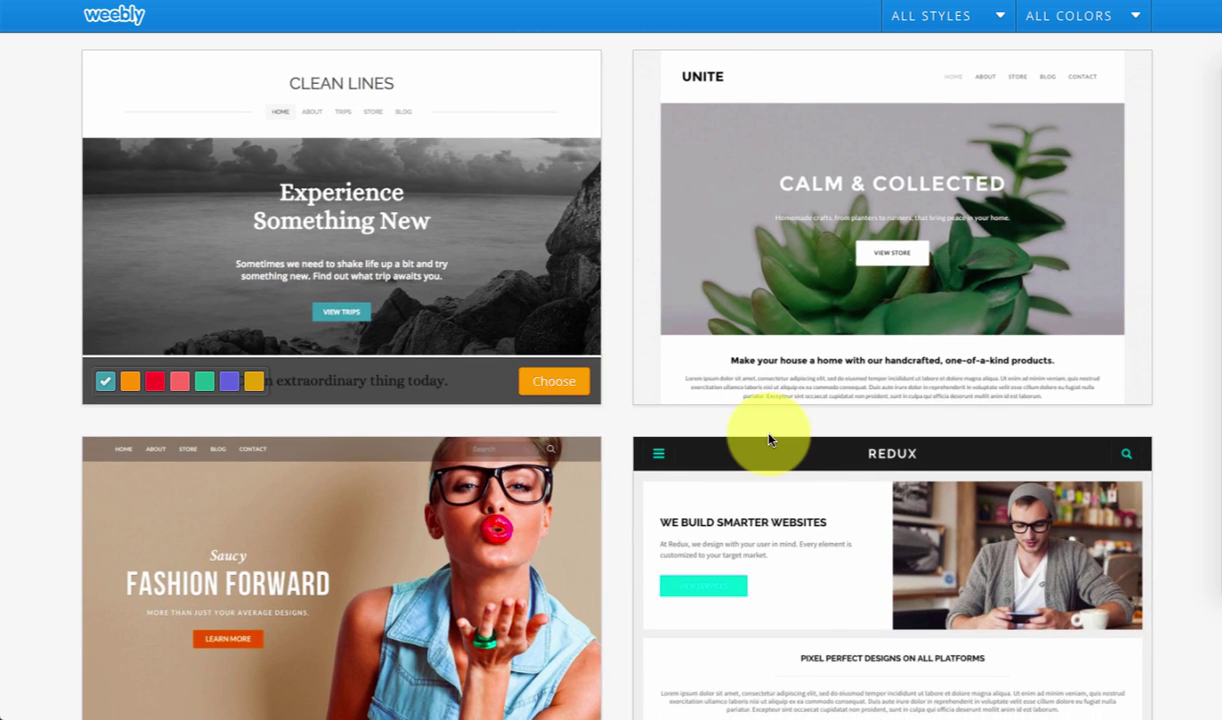
scroll(772, 430, down, 2)
scroll(770, 440, up, 1)
scroll(760, 430, up, 1)
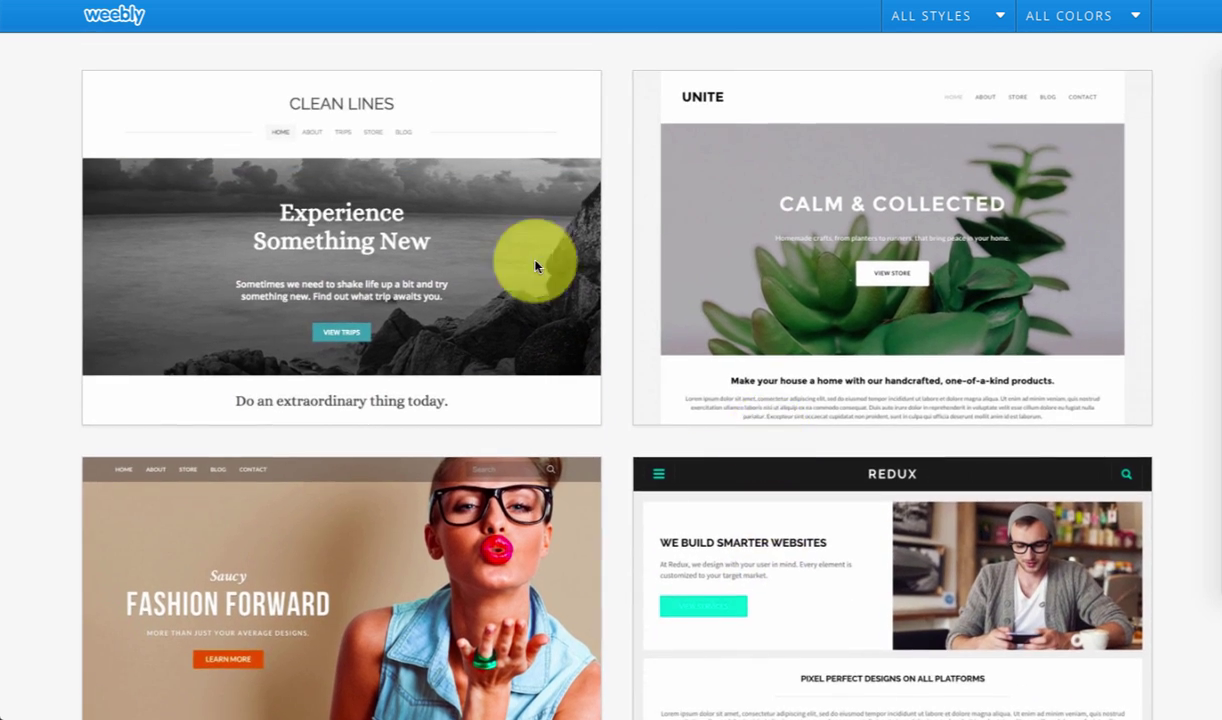
mouse_move(494, 234)
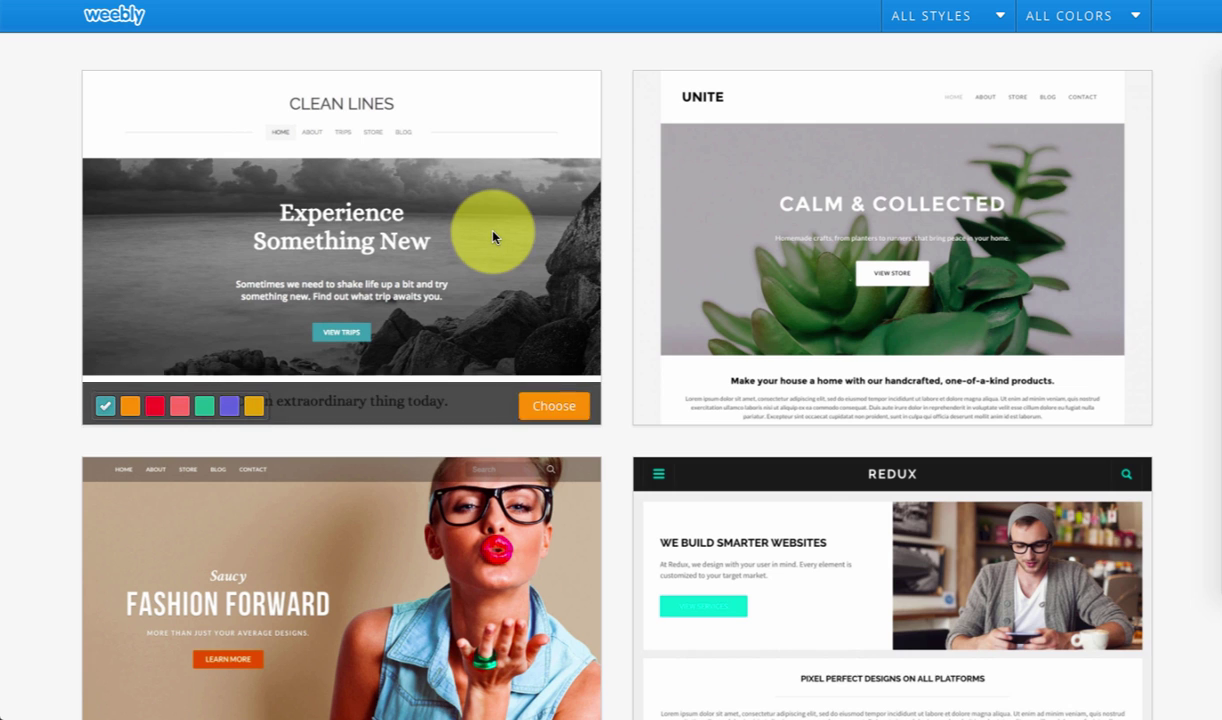
click(537, 412)
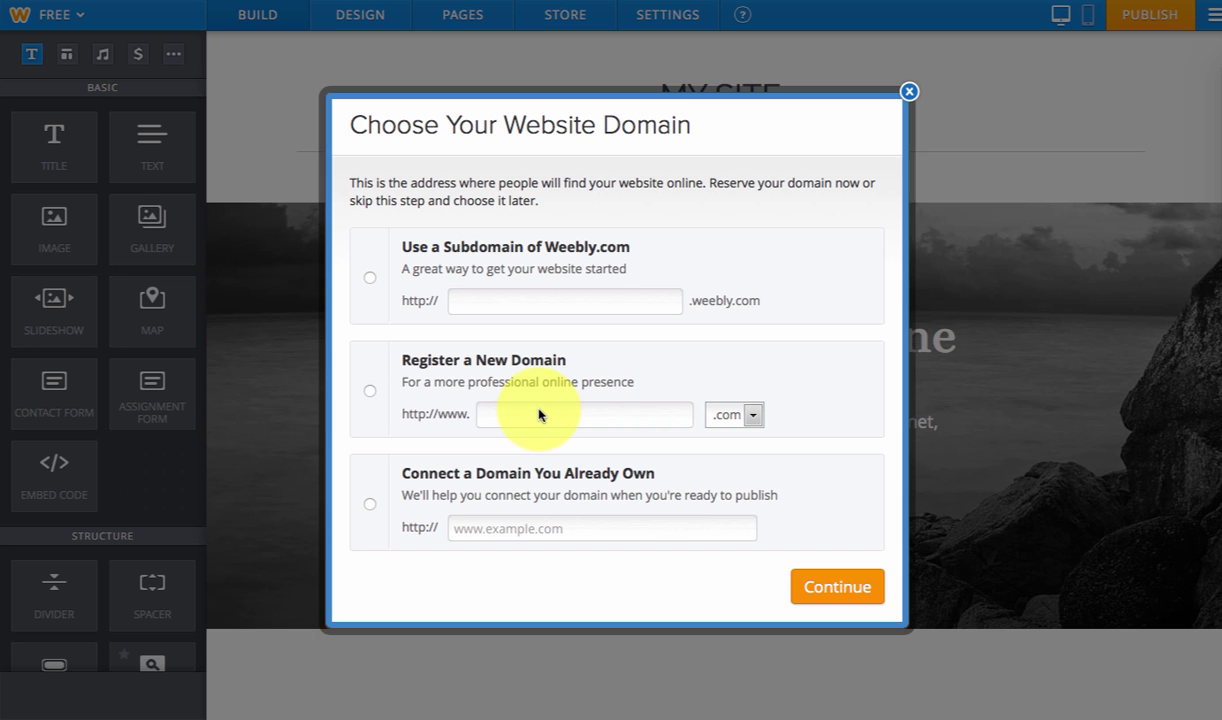
- Choose 'Use a Subdomain of Weebly.com' and enter the site's subdomain name
click(370, 280)
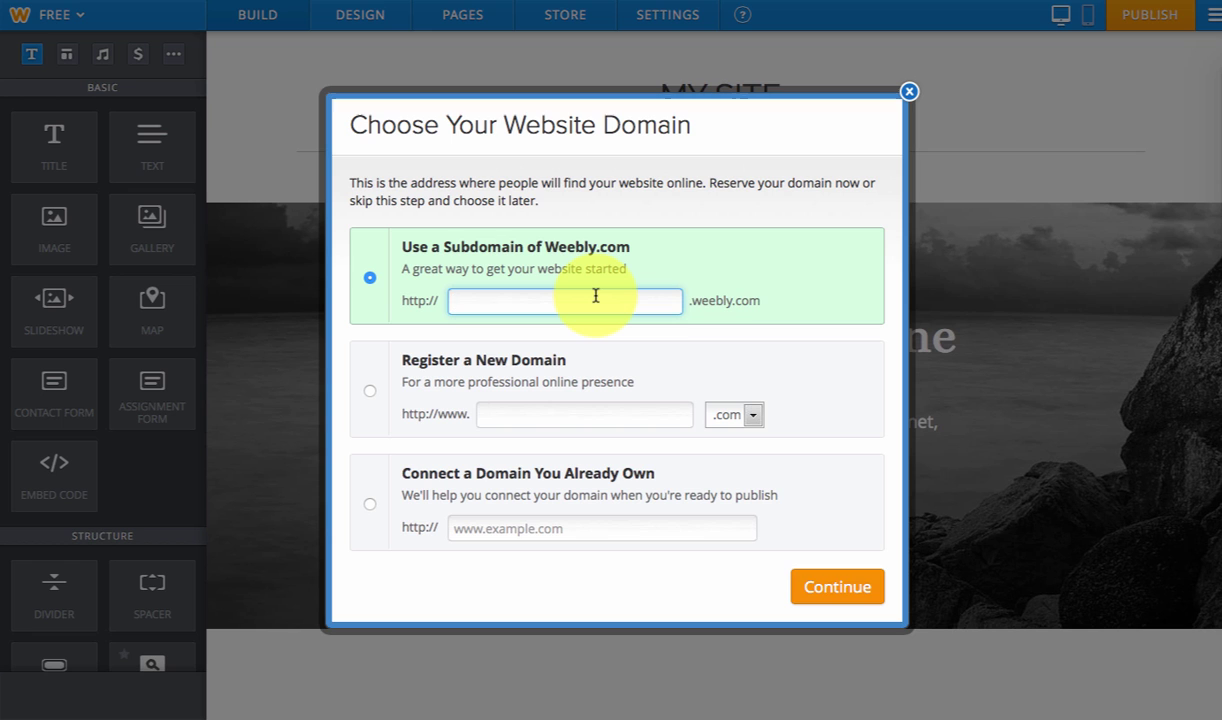
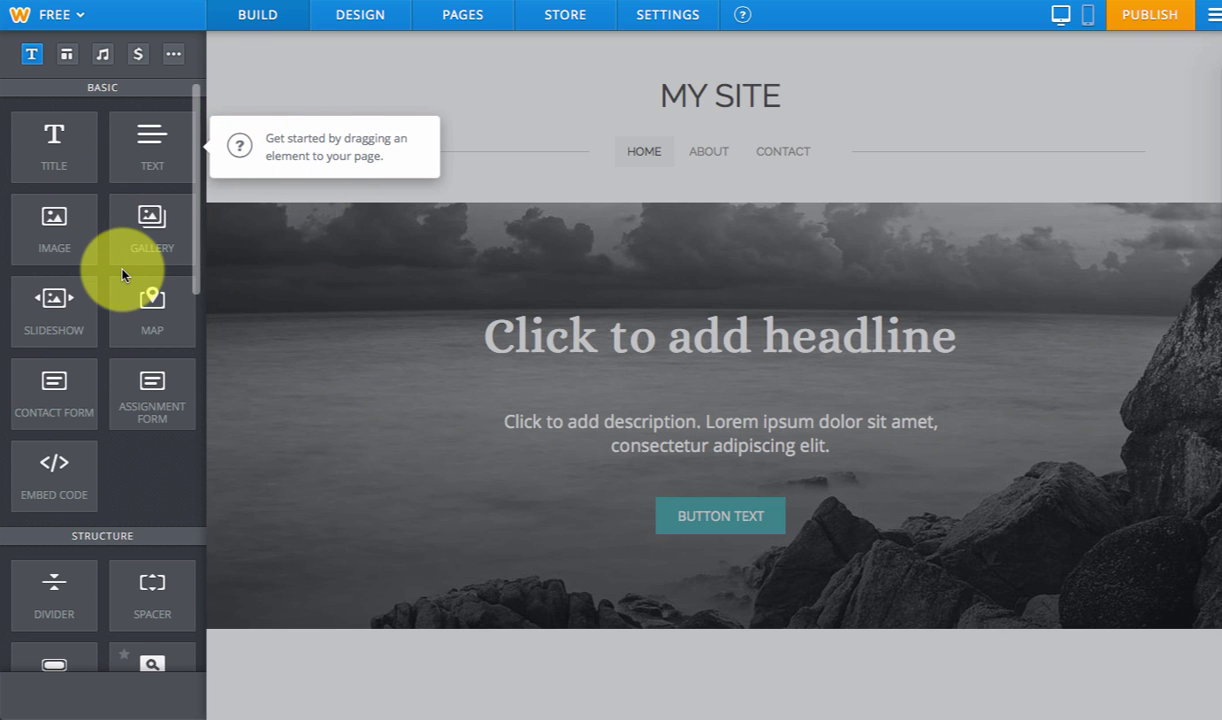
- Add a title element below the banner reading 'Here is my first title'
click(71, 168)
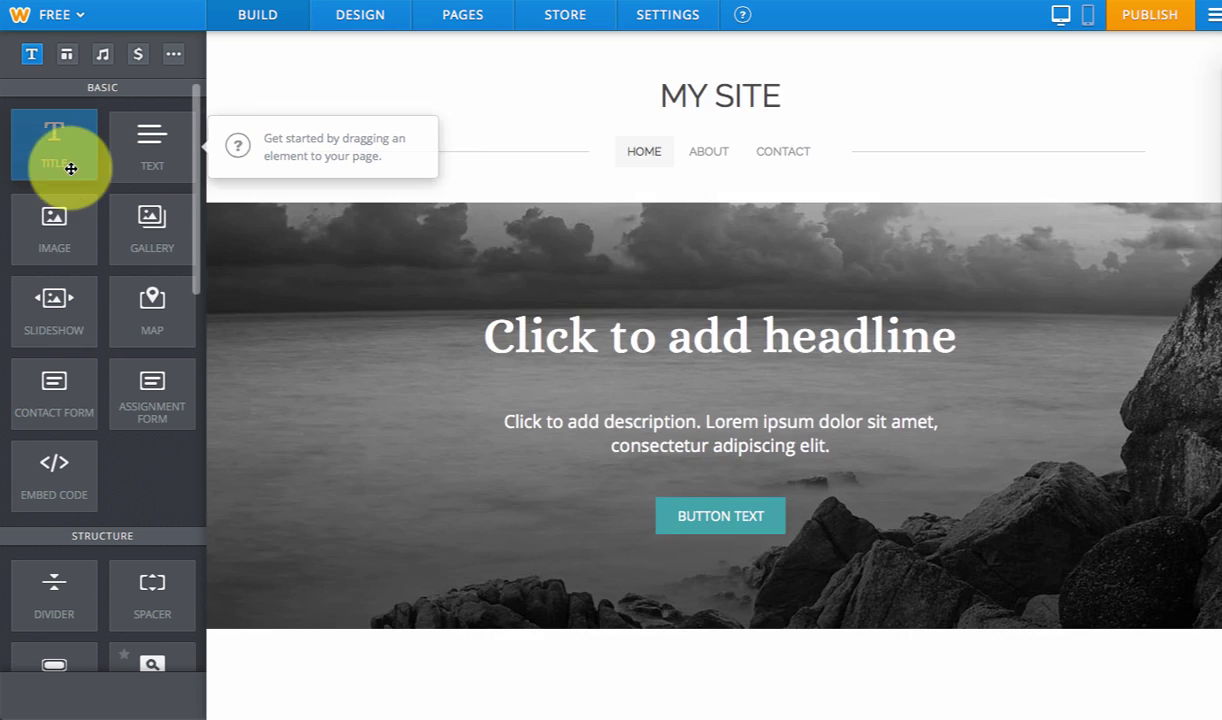
drag(71, 168, 383, 357)
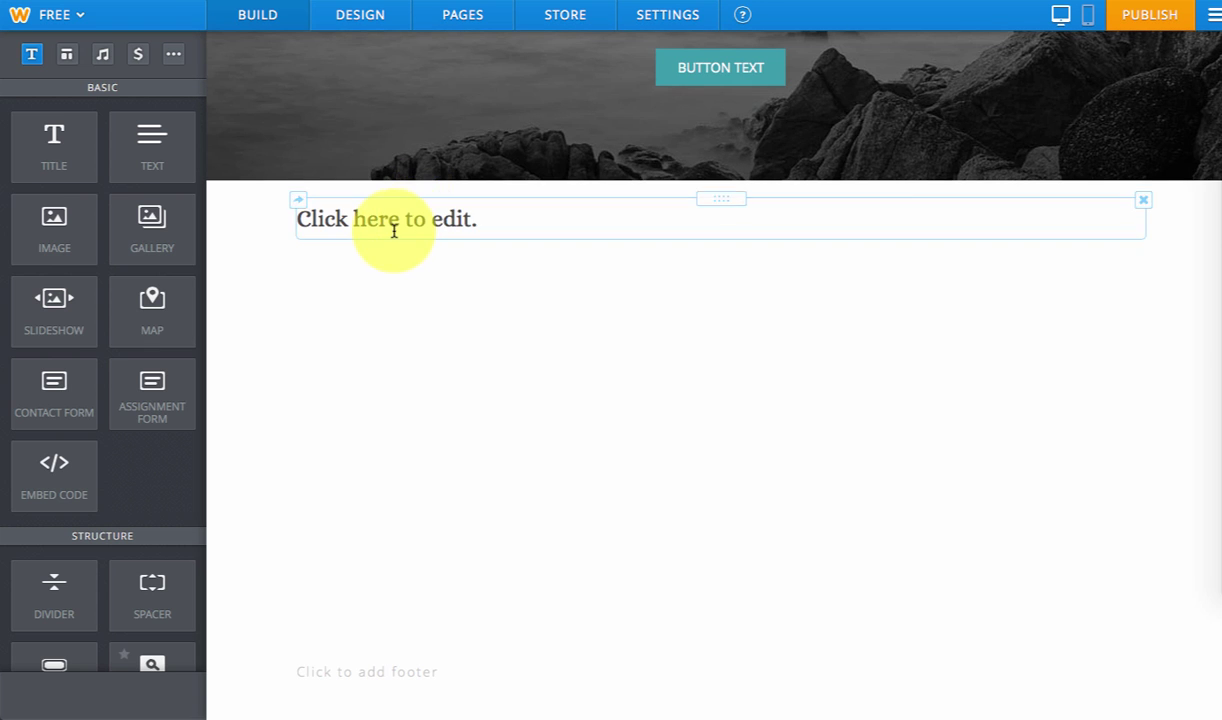
click(394, 229)
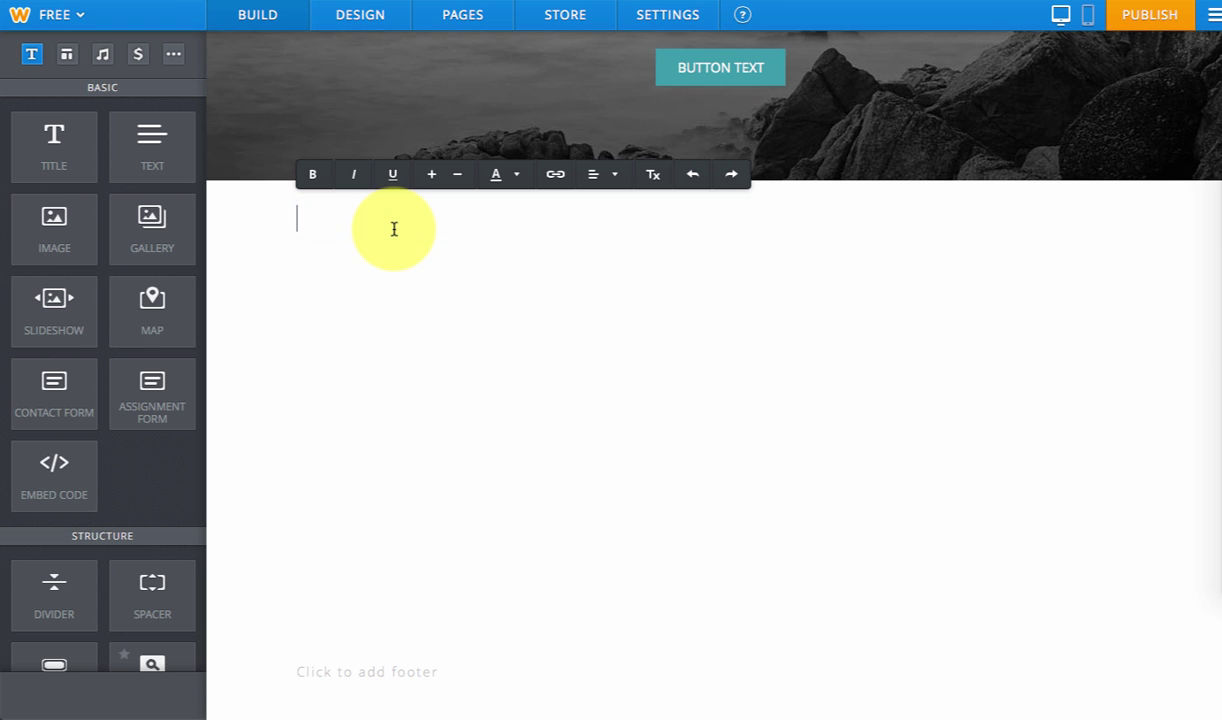
text(Here is my first tit)
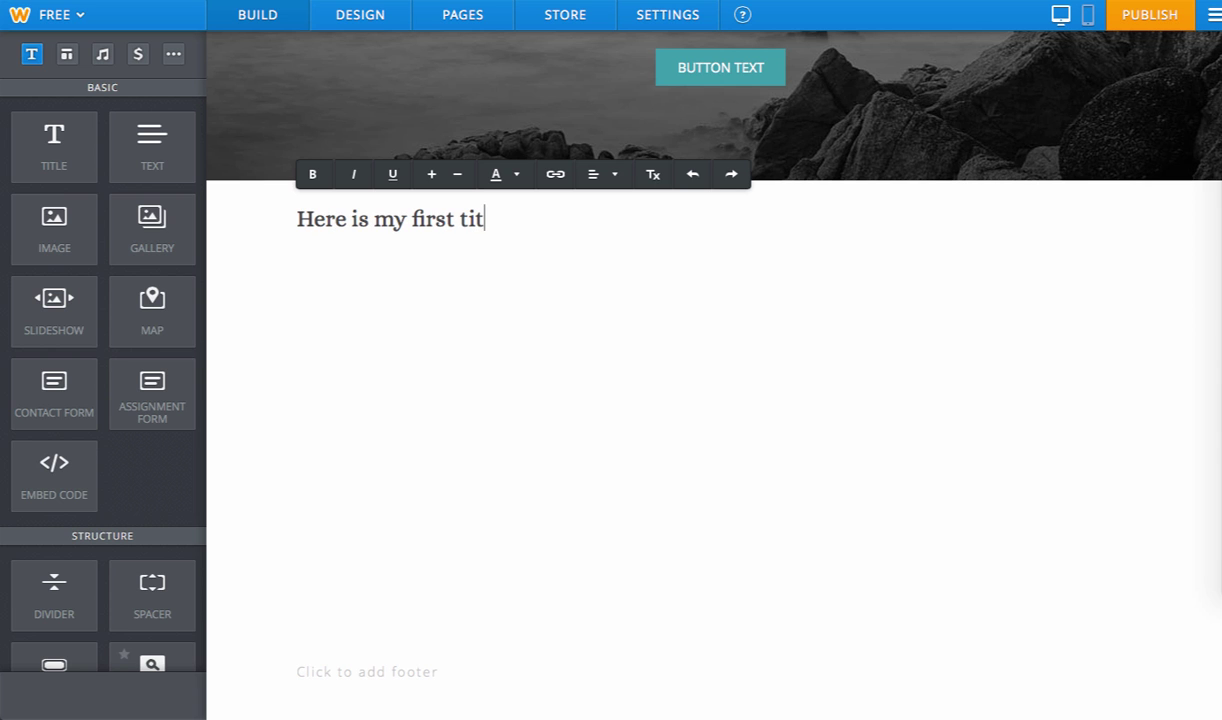
text(le)
click(382, 368)
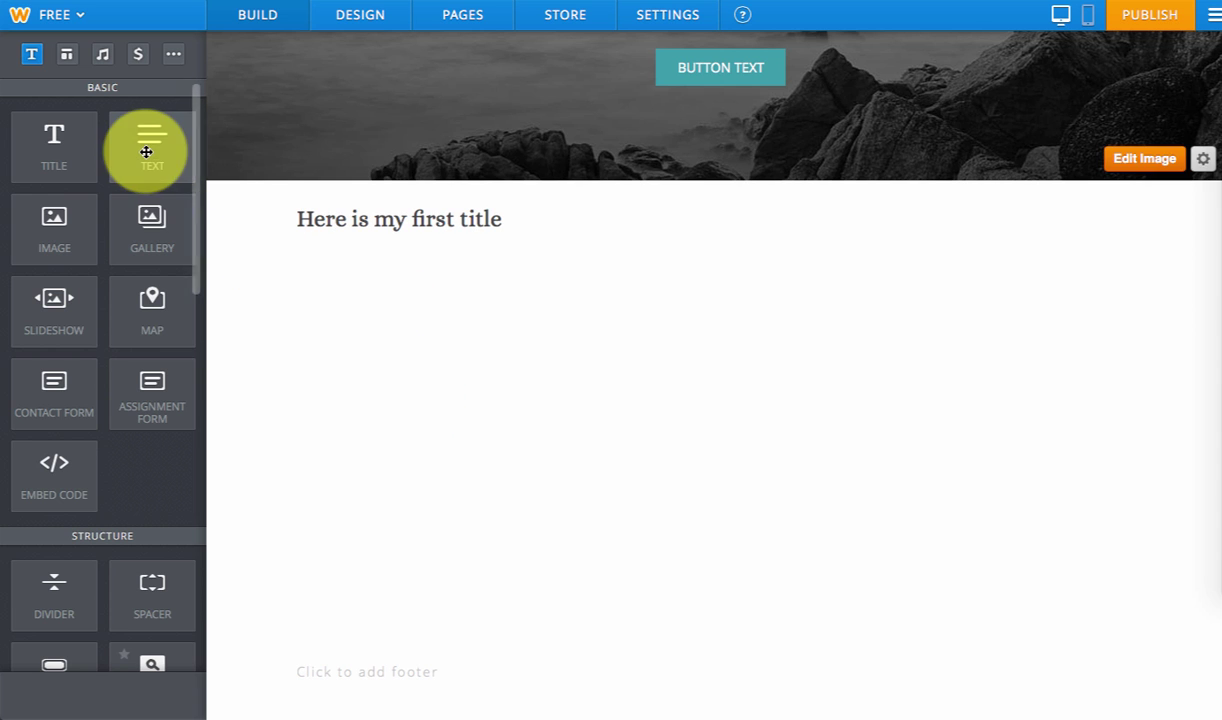
- Add a text block below the title reading 'Edit the text' and colour it red
drag(147, 150, 376, 330)
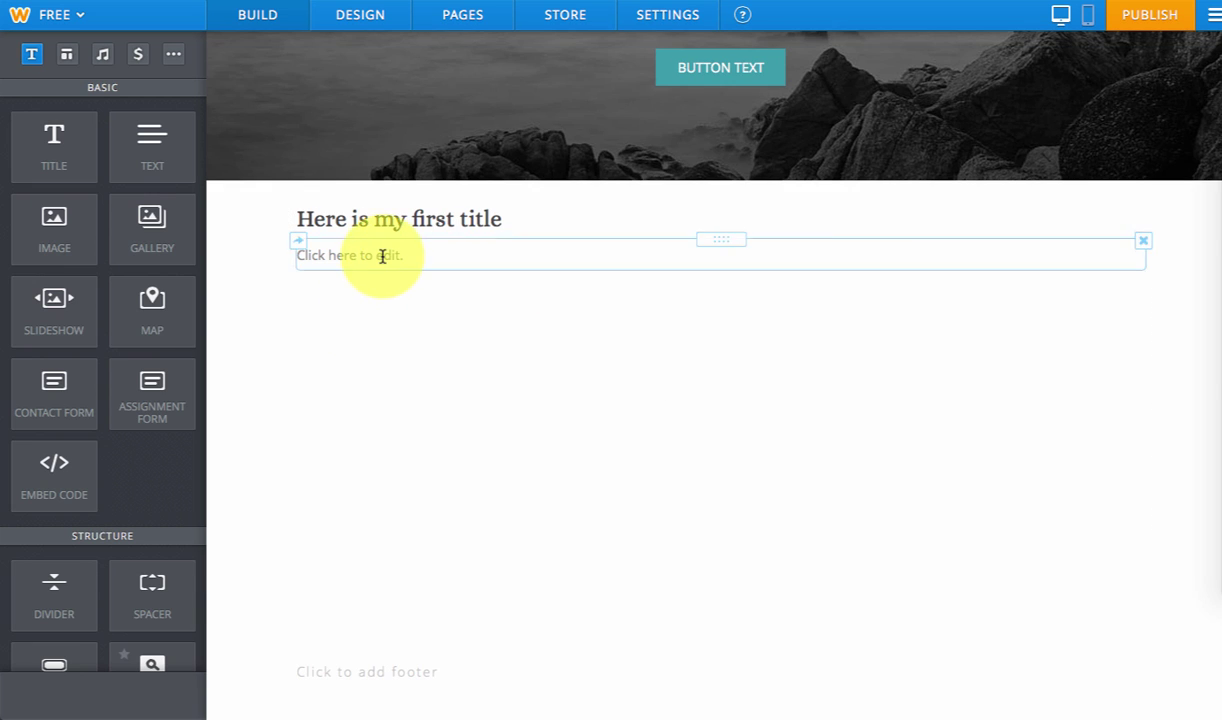
click(382, 256)
text(Edit the text)
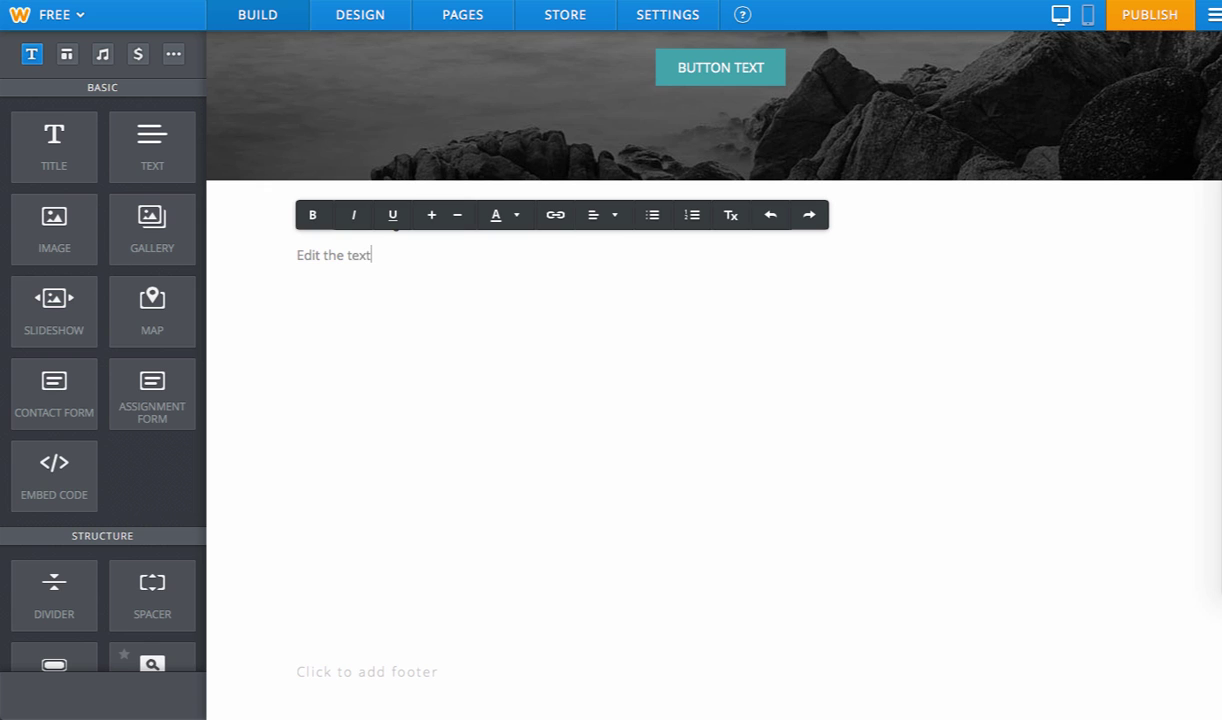
key(ctrl+a)
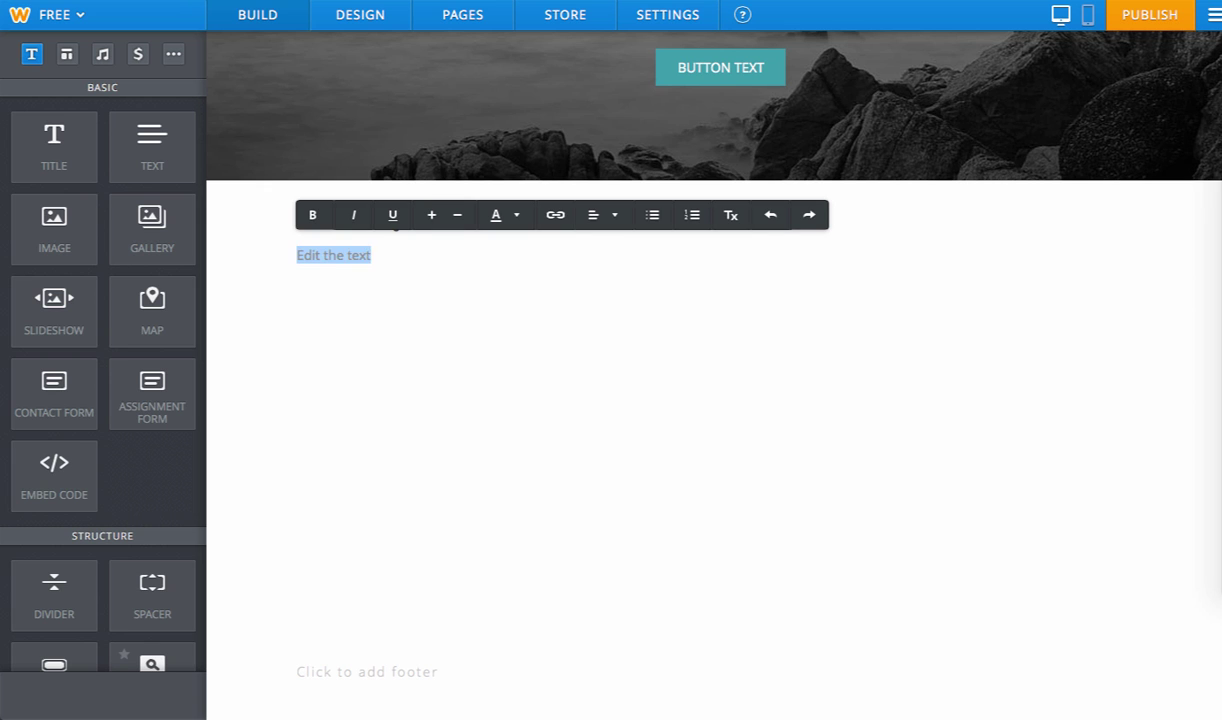
click(519, 221)
click(553, 275)
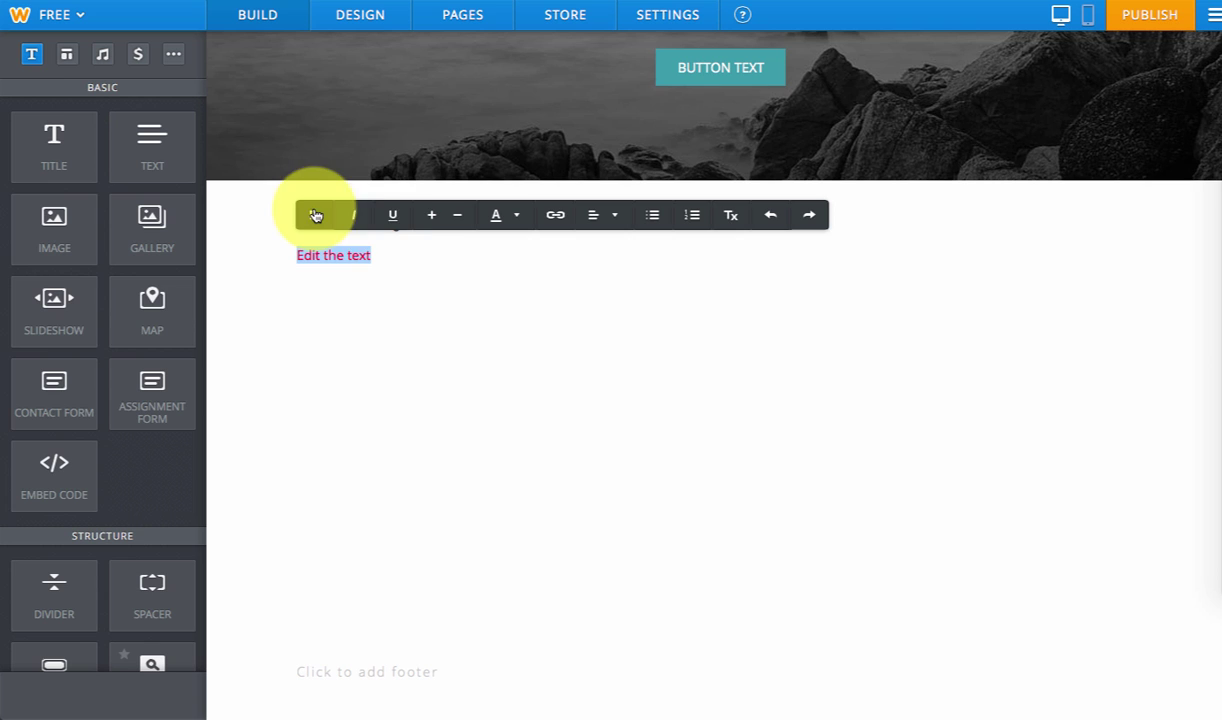
- Enlarge the paragraph font twice, shrink it back, and try a different alignment
click(429, 216)
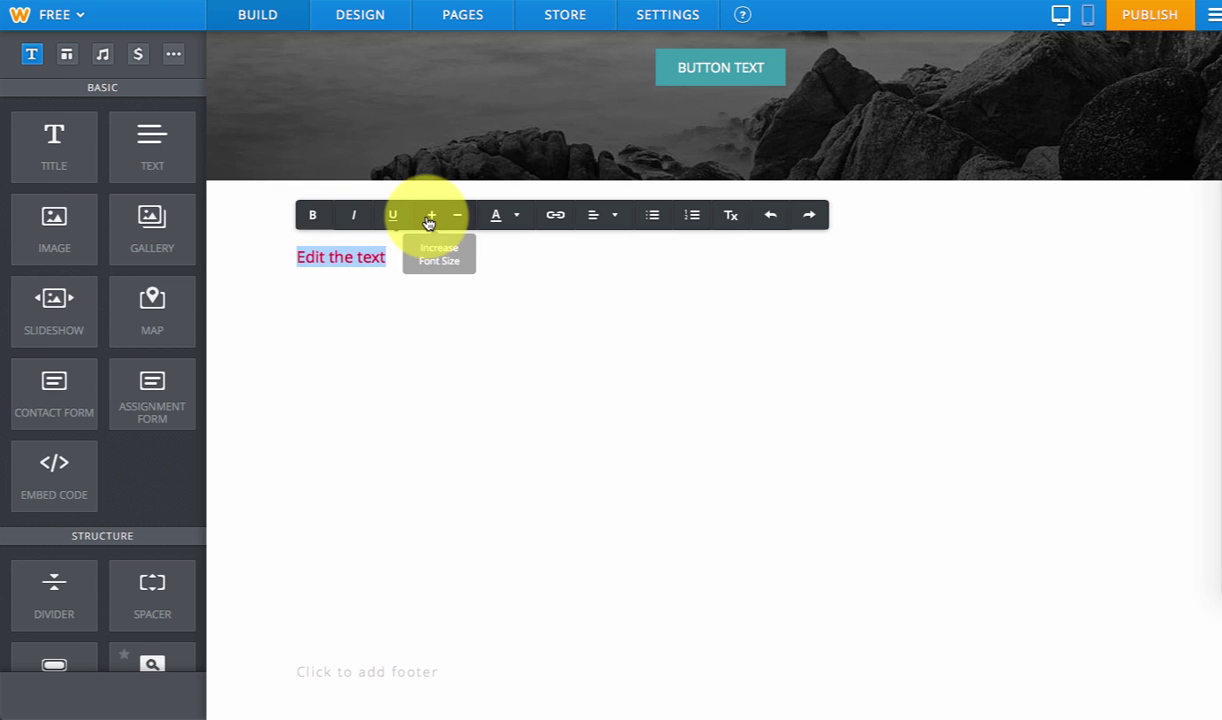
click(429, 216)
click(467, 216)
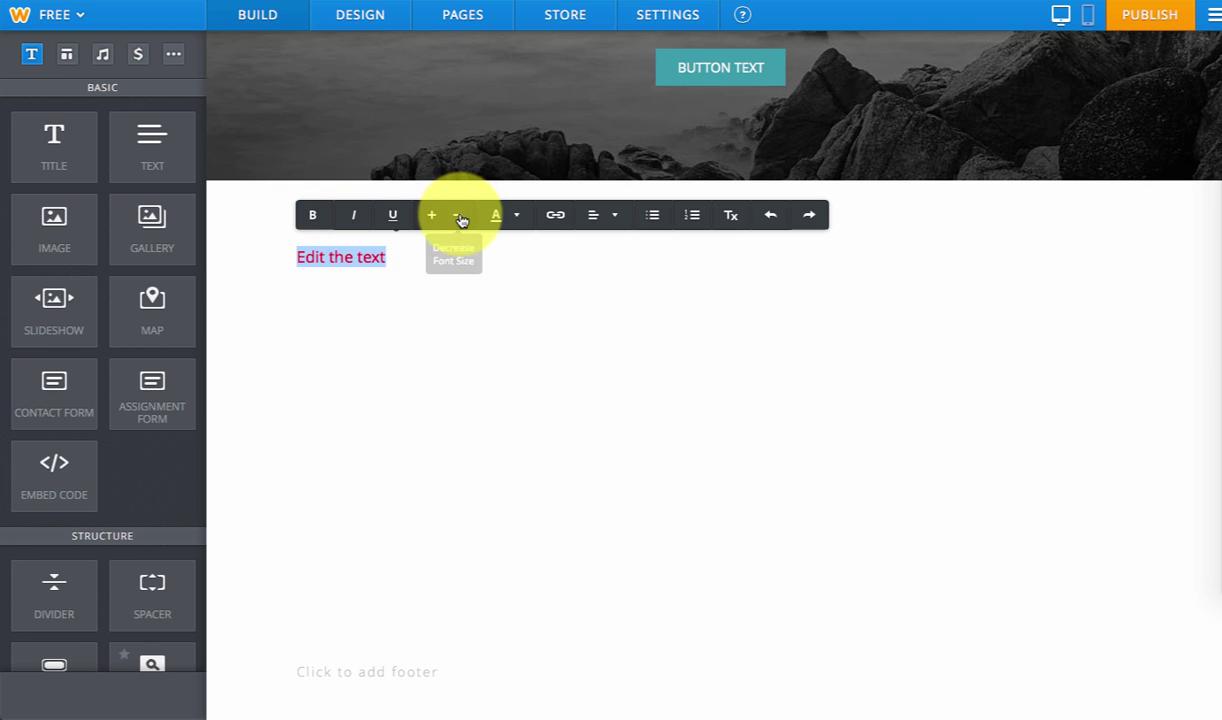
click(467, 216)
click(594, 216)
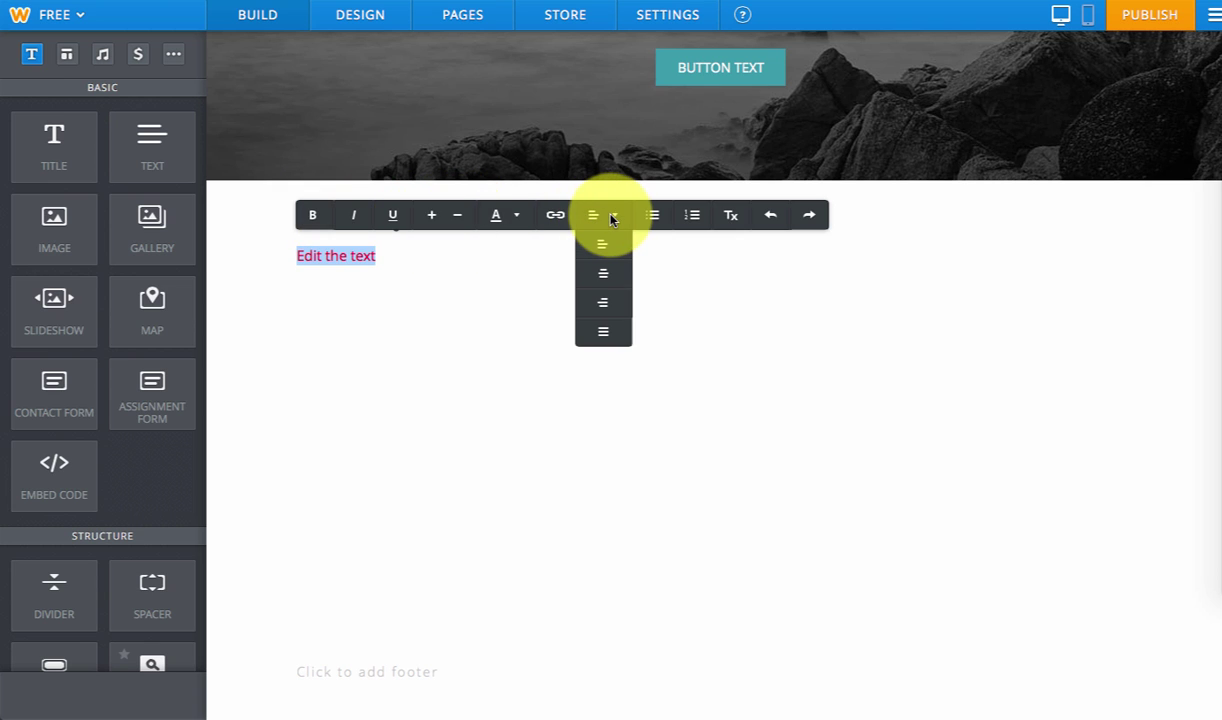
click(606, 320)
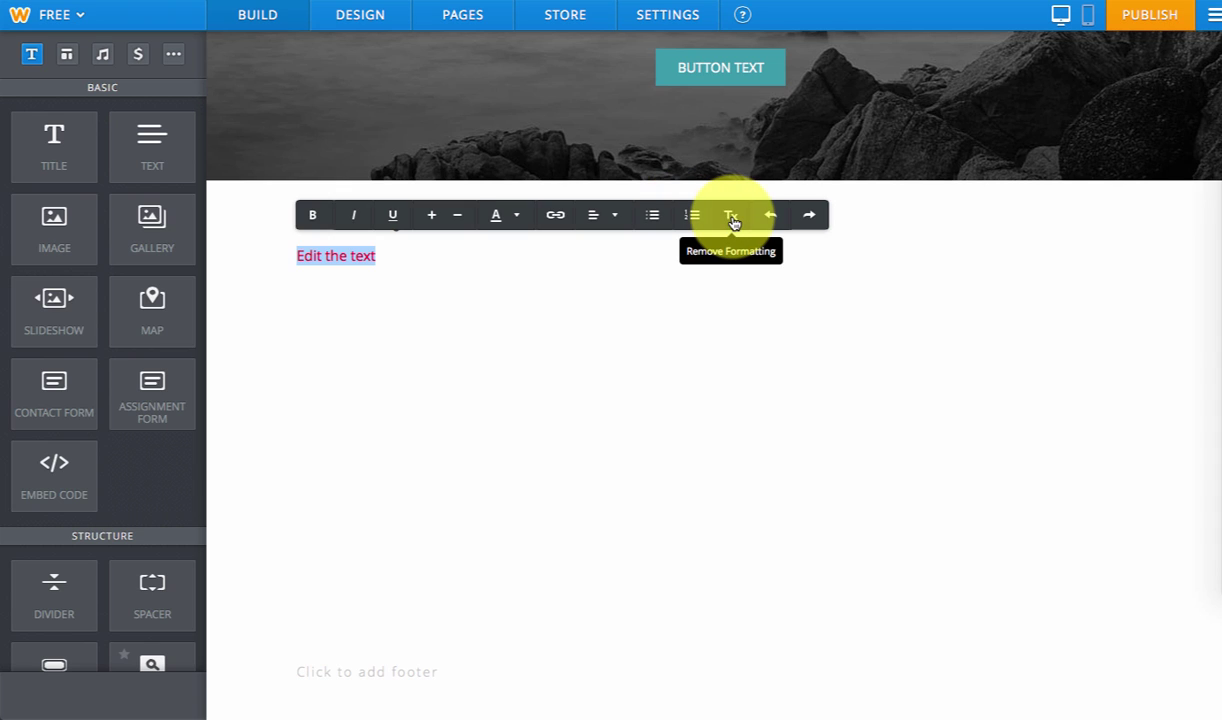
- Redo to restore the title, then leave the red paragraph unchanged
click(816, 217)
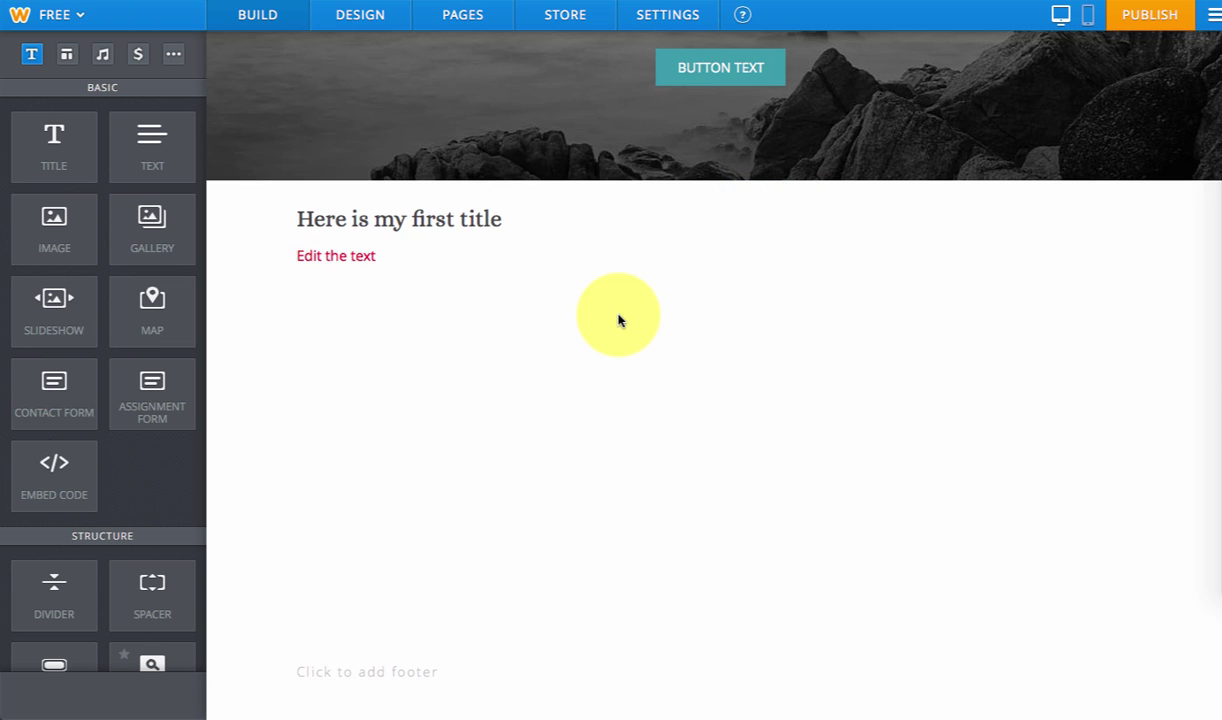
click(390, 261)
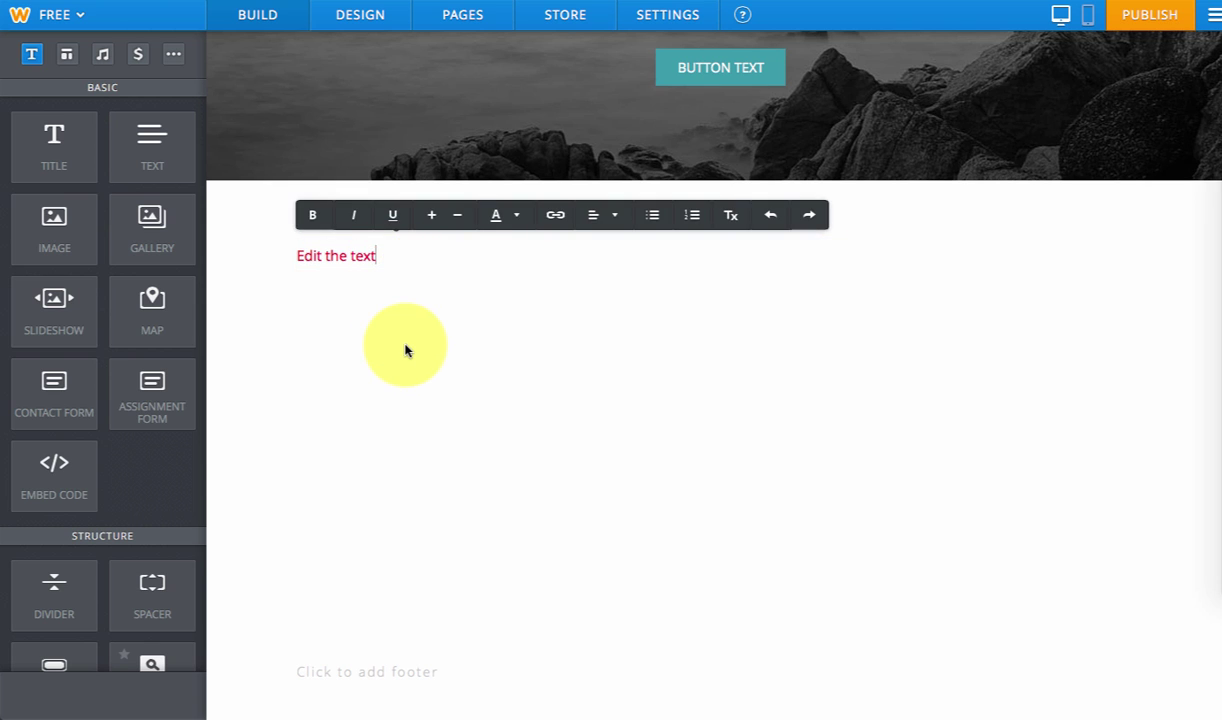
click(405, 340)
click(381, 256)
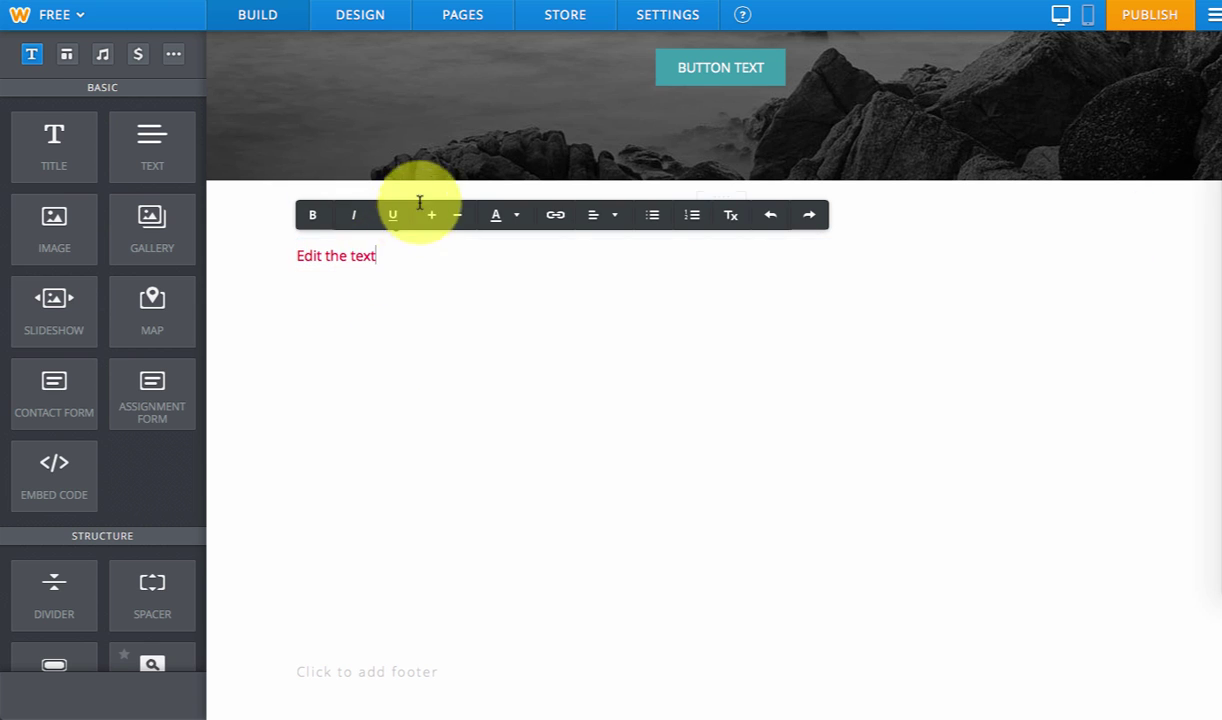
click(470, 347)
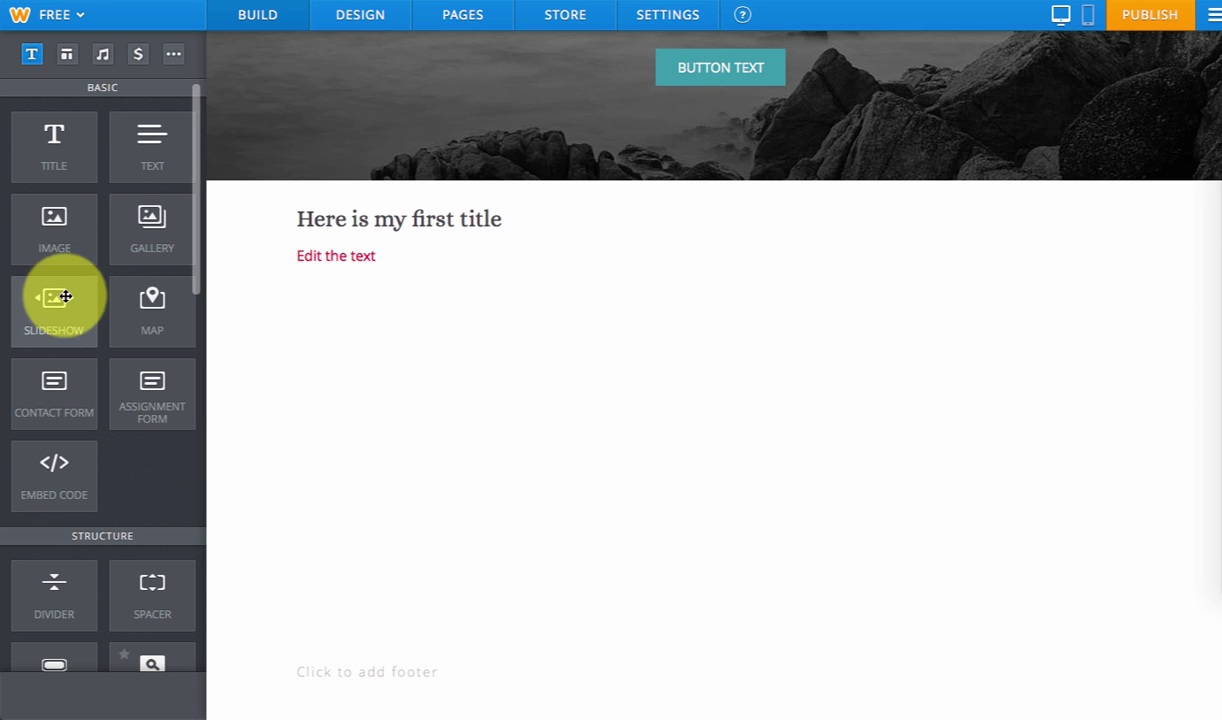
- Place a Slideshow element below the text and confirm the Simple Slideshow style
drag(60, 297, 352, 363)
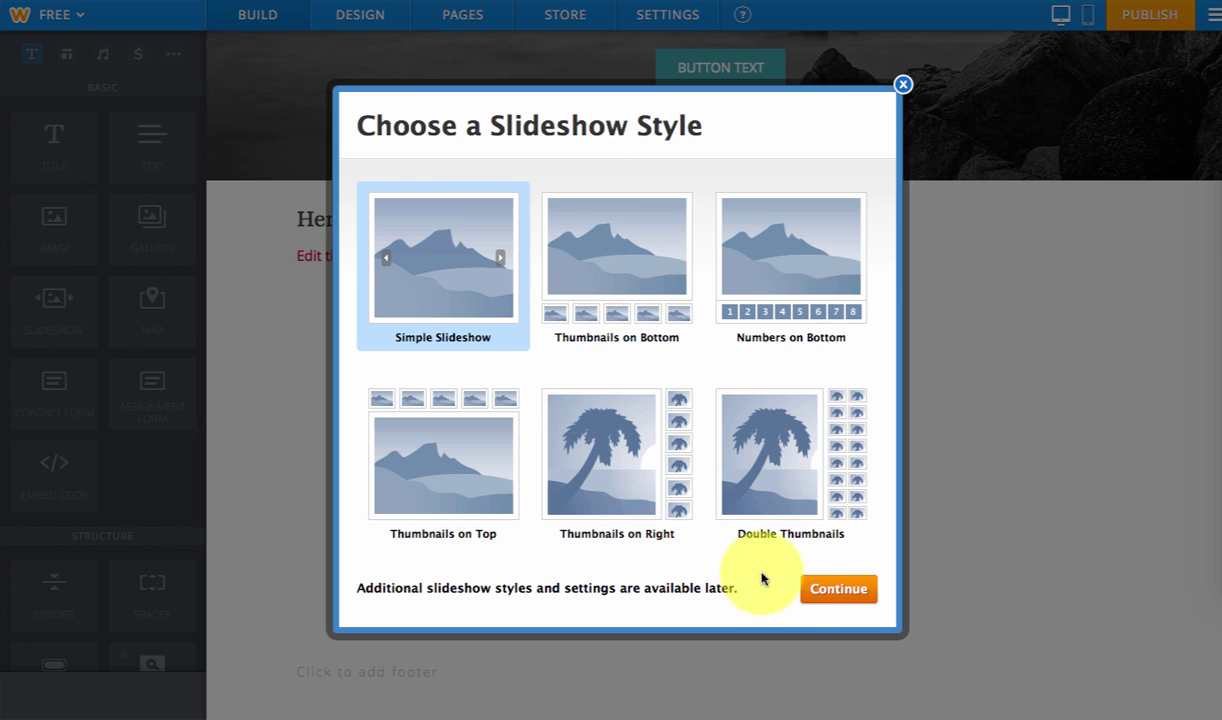
click(839, 589)
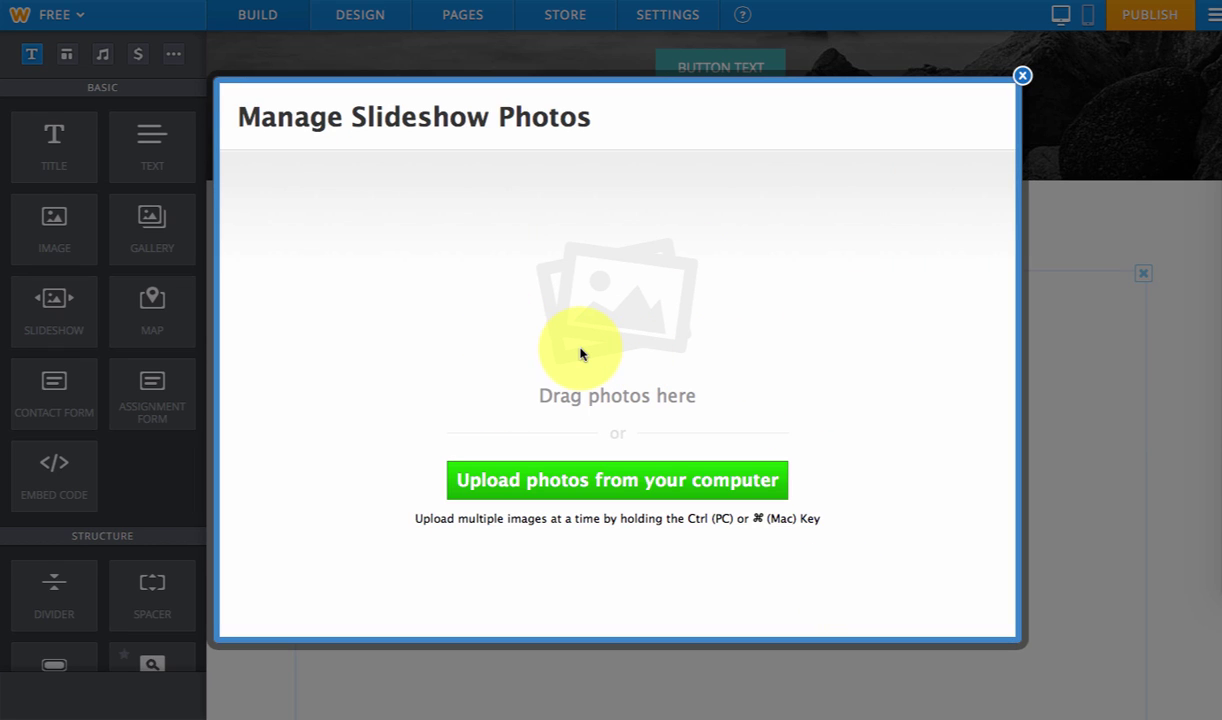
- Close the slideshow photo manager without uploading and add a YouTube element under the red text
click(1022, 77)
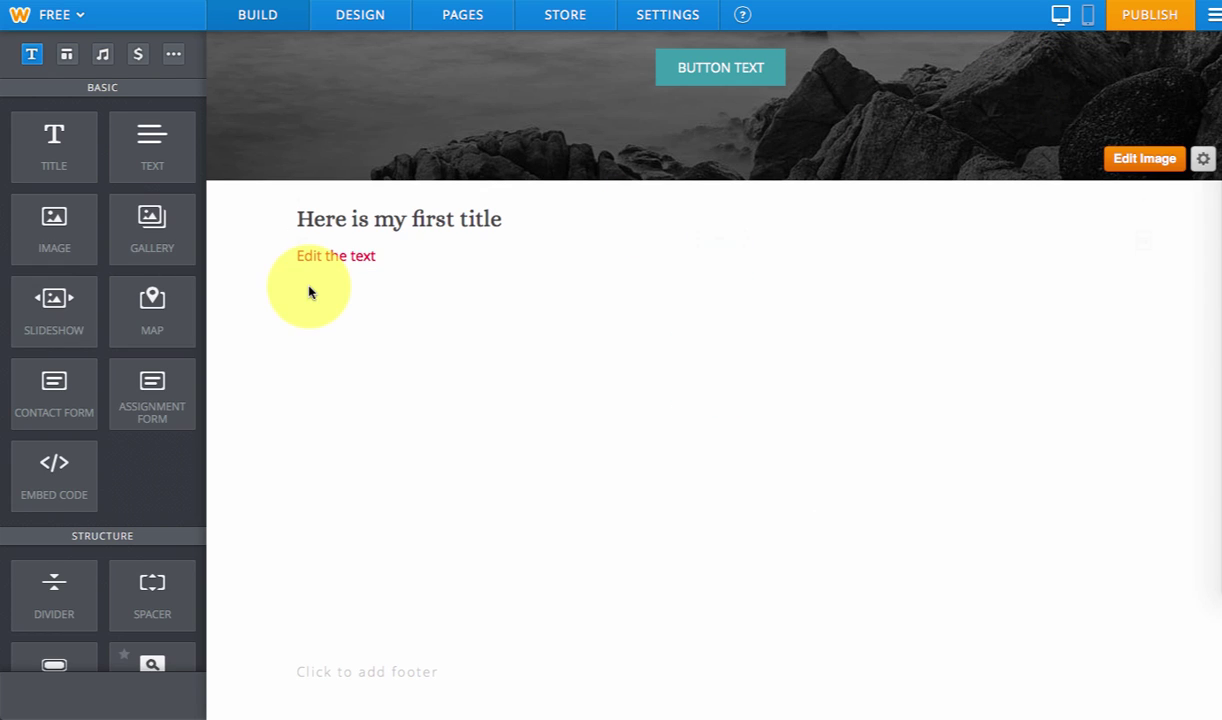
scroll(120, 224, down, 3)
scroll(120, 224, up, 3)
scroll(119, 221, down, 2)
scroll(117, 218, down, 2)
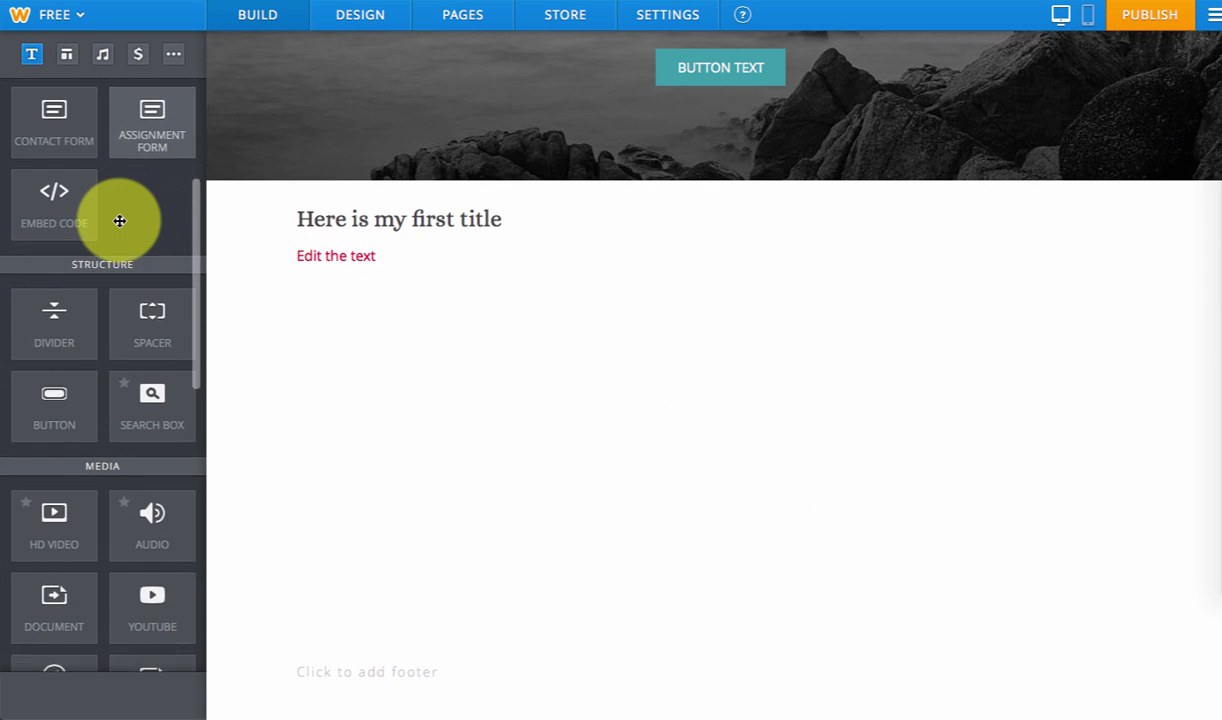
scroll(92, 470, down, 2)
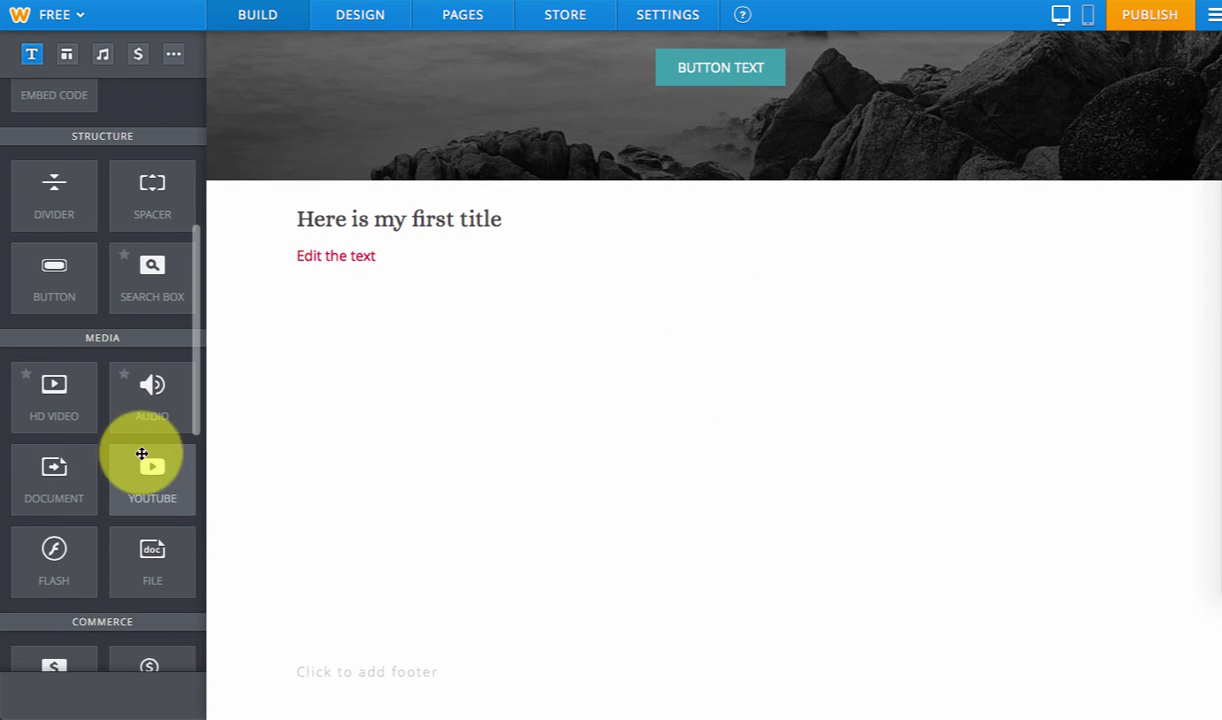
scroll(131, 500, down, 2)
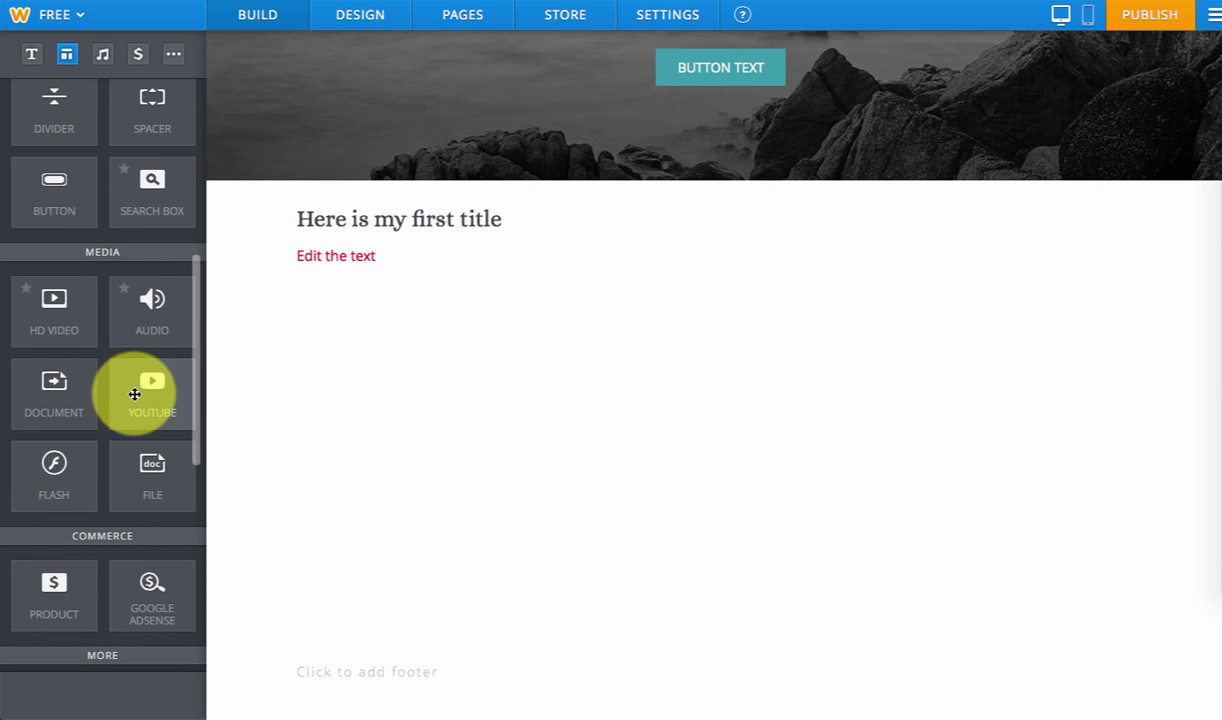
drag(135, 394, 431, 415)
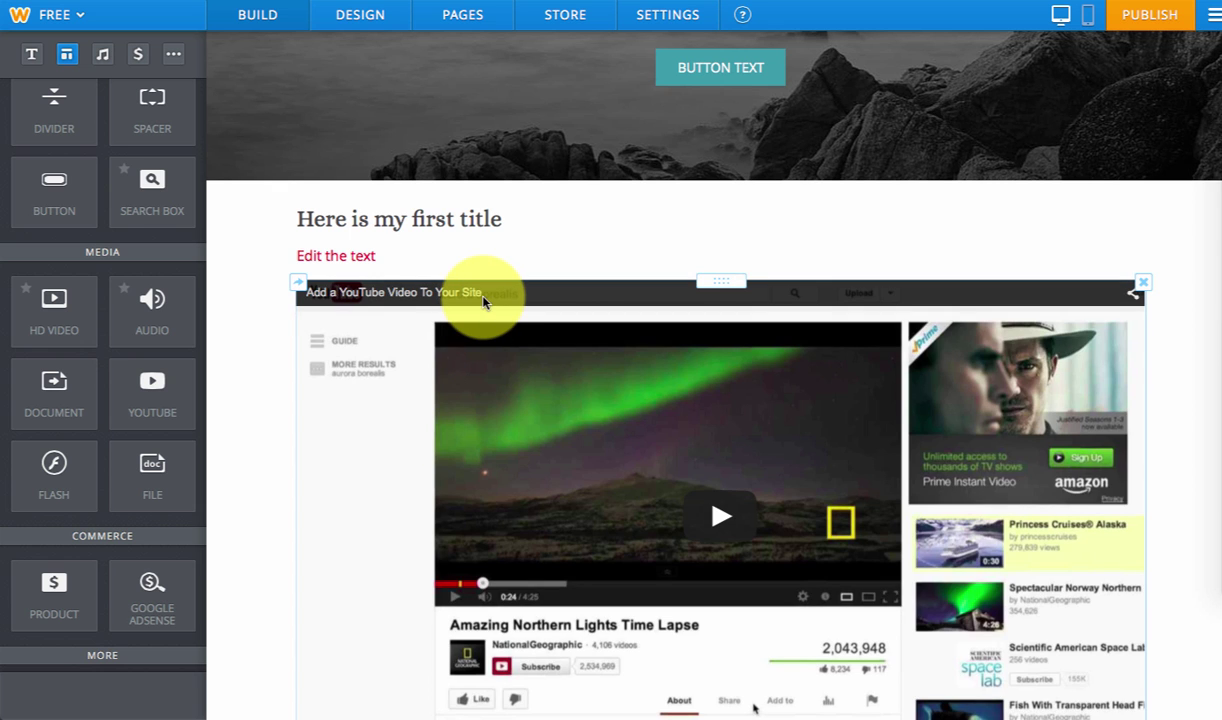
- Paste the Buncee Tutorial - Getting Started Overview link as the YouTube Video URL and apply it
scroll(478, 290, down, 3)
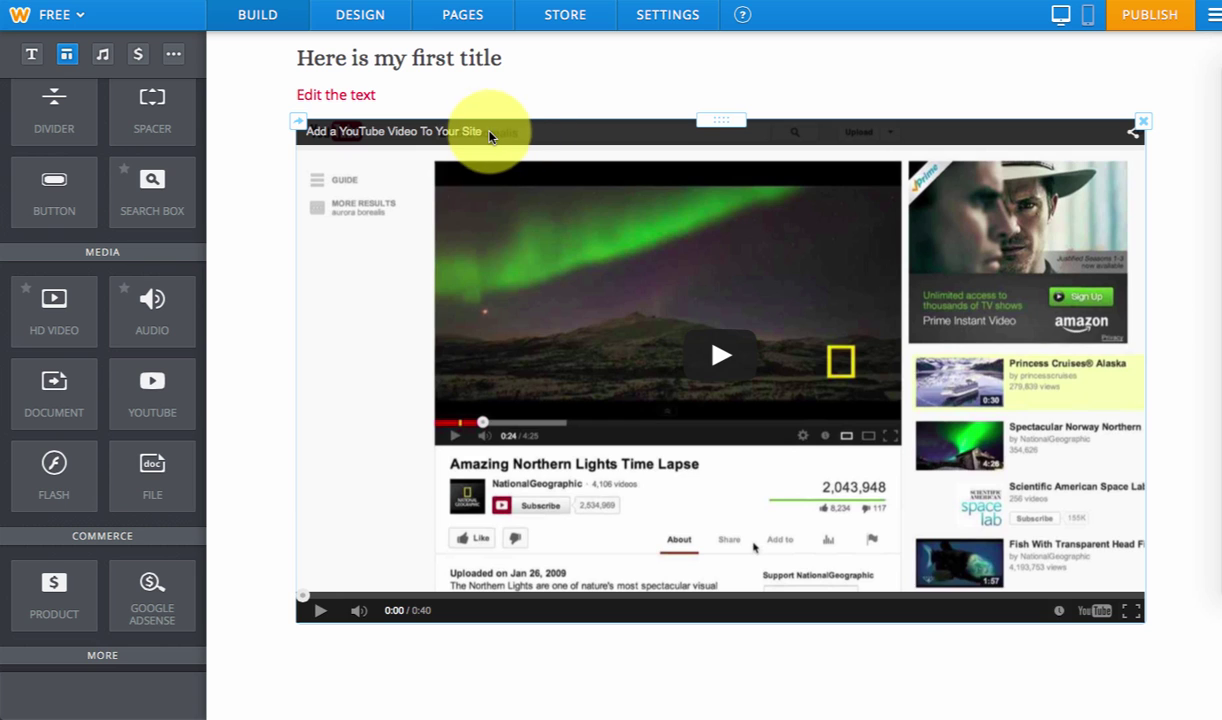
click(488, 140)
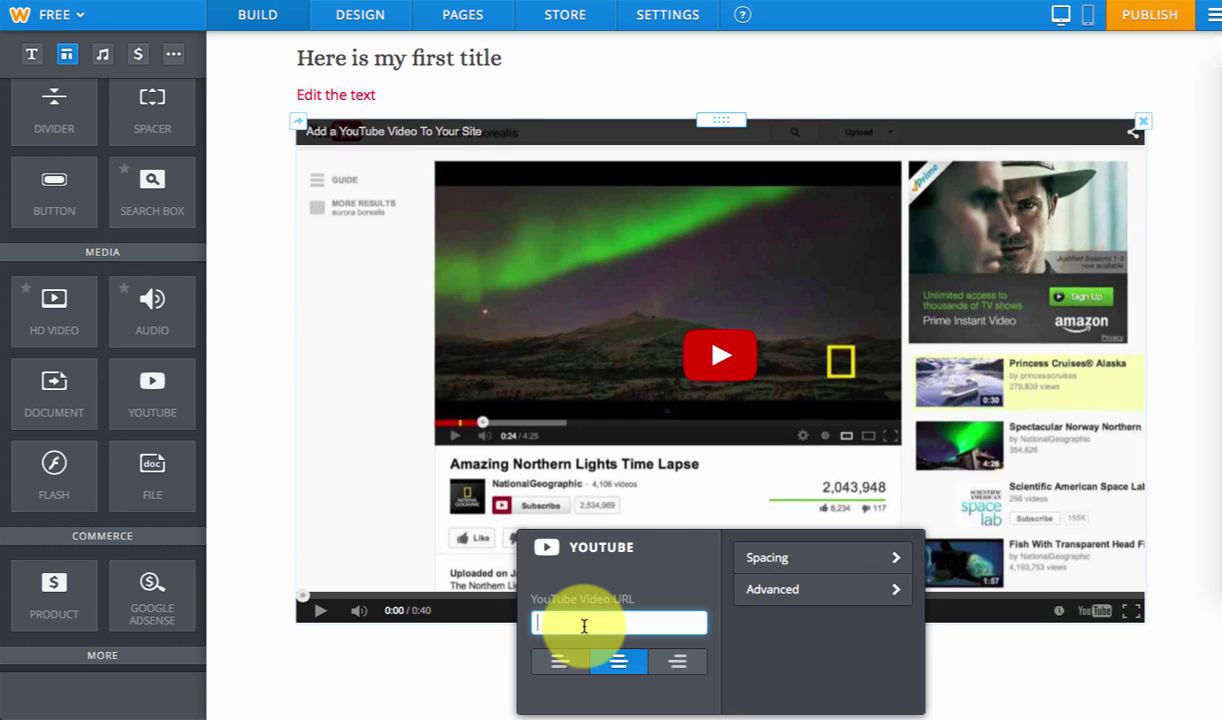
click(597, 620)
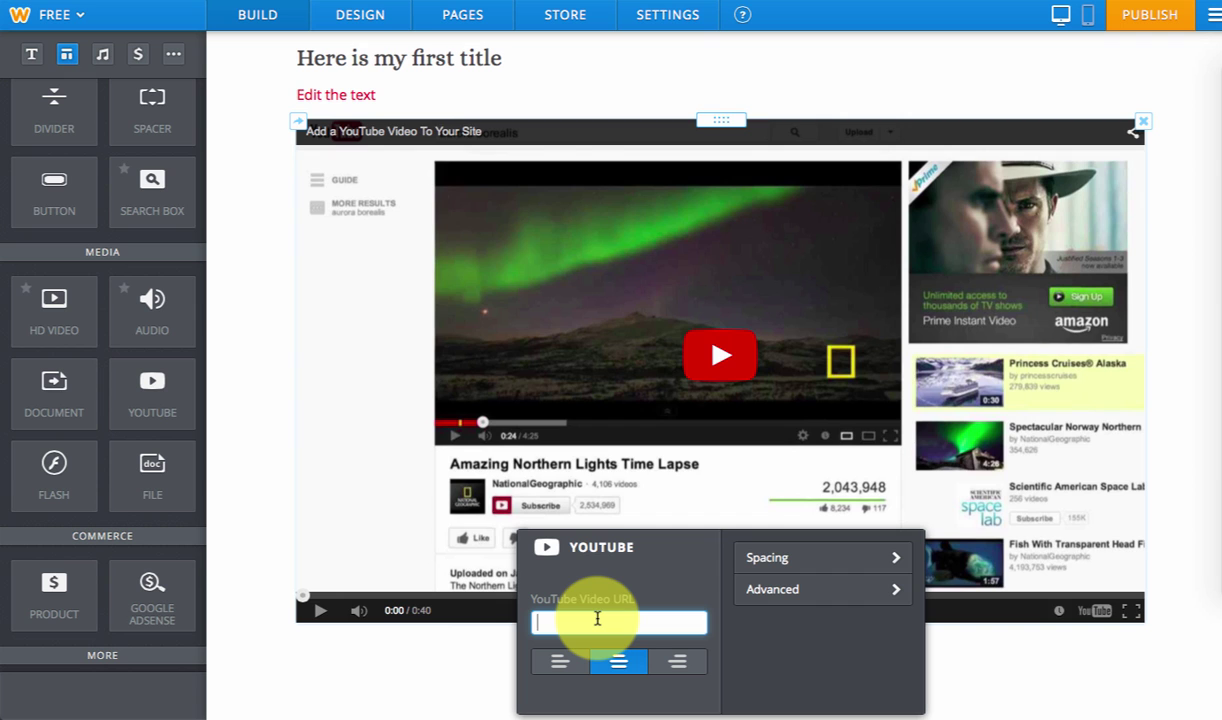
key(ctrl+v)
click(764, 638)
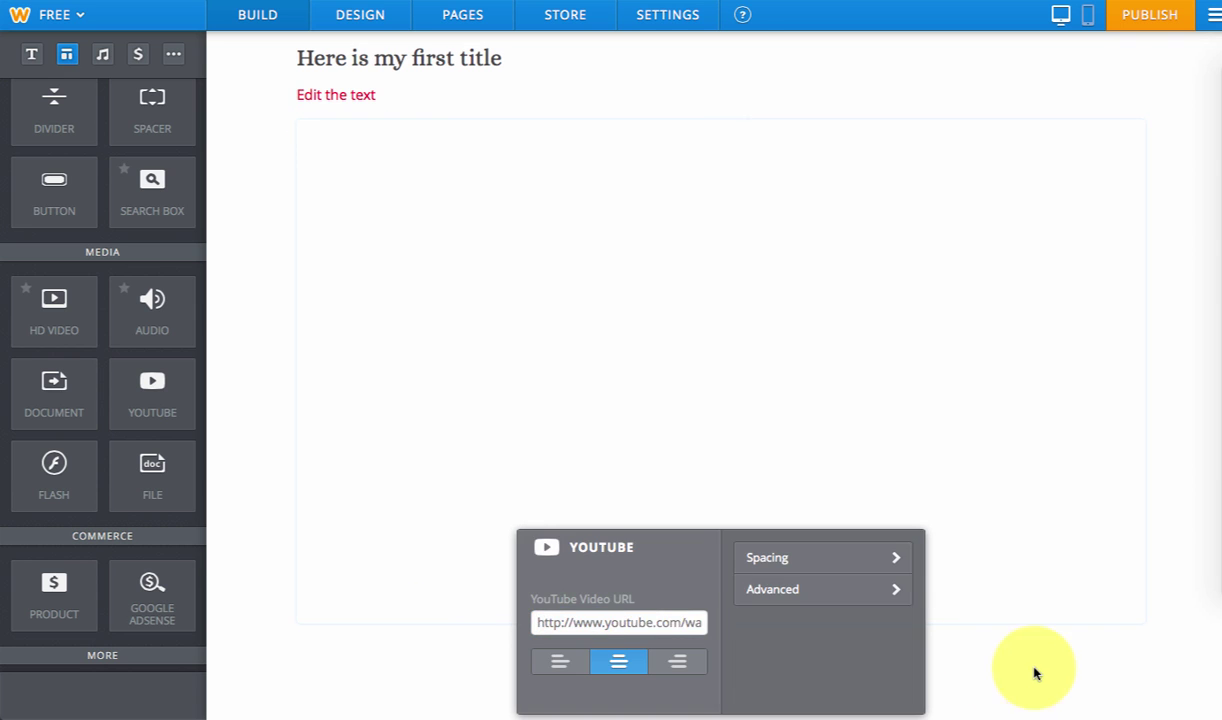
click(1035, 673)
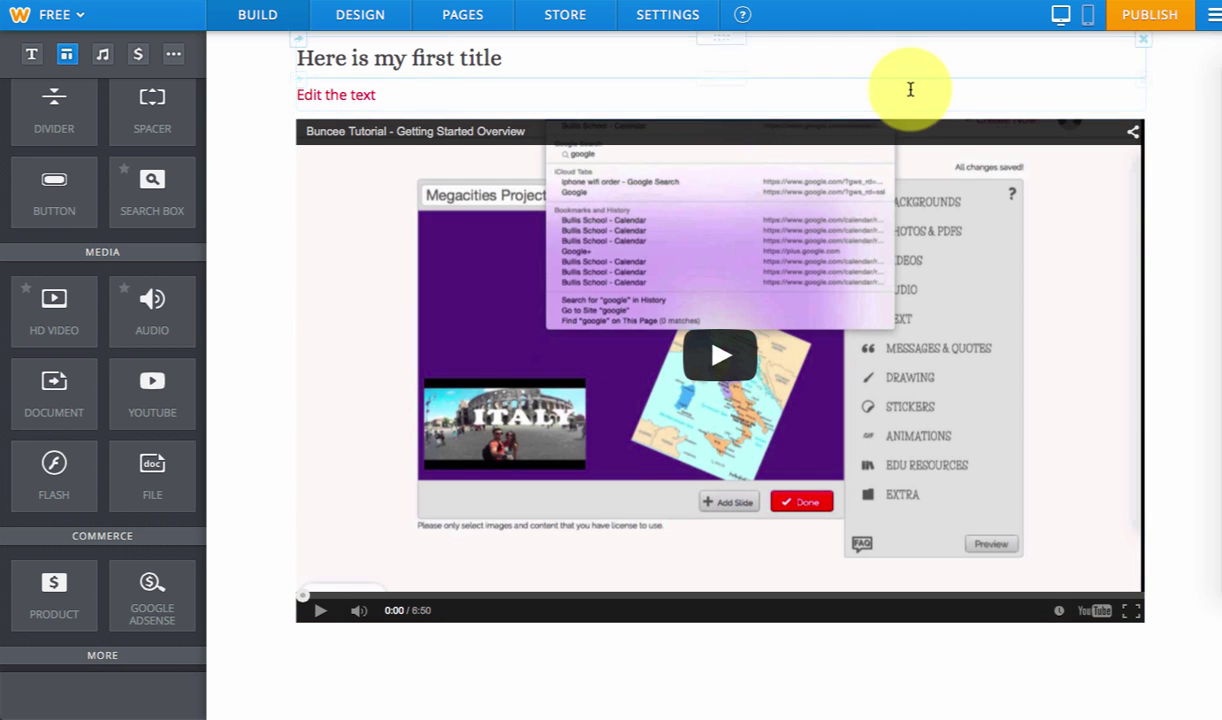
click(631, 235)
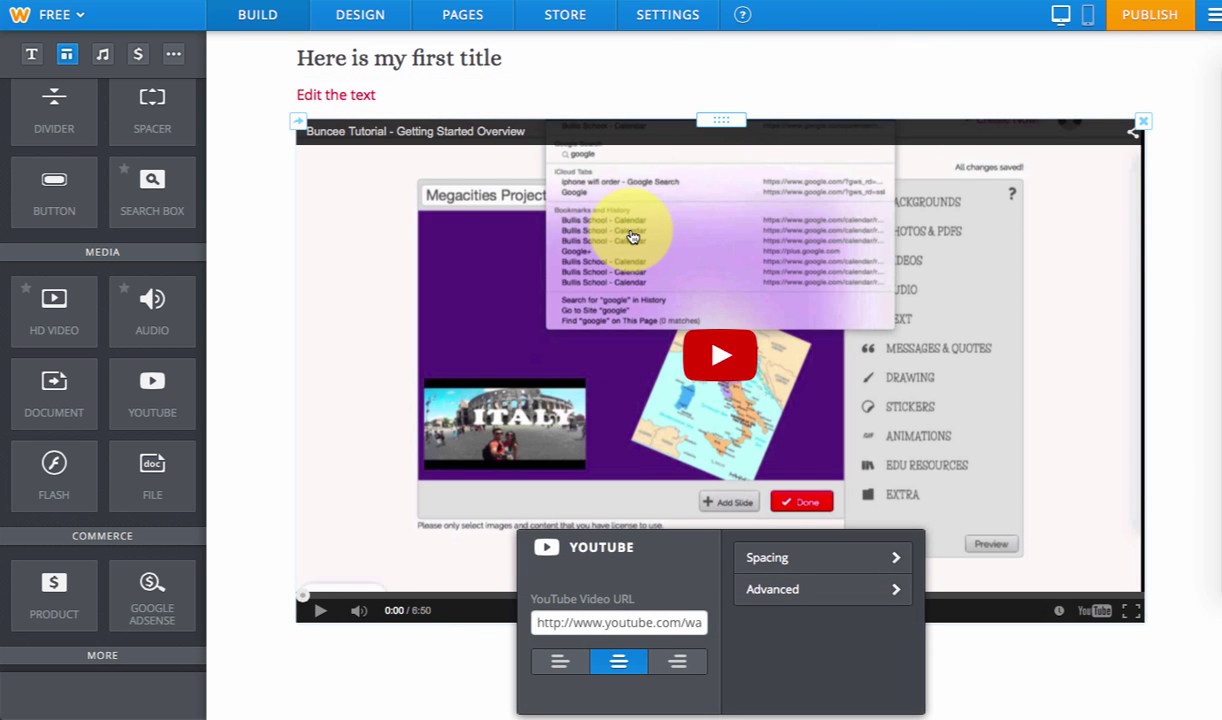
drag(573, 622, 641, 618)
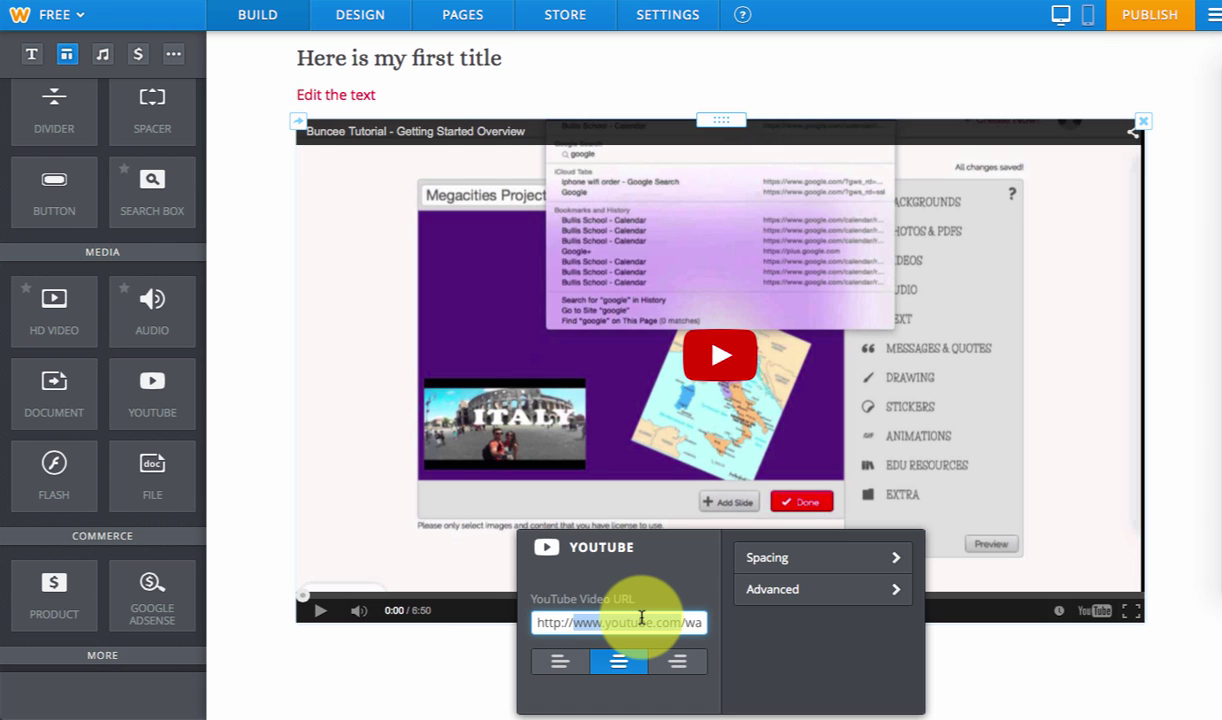
click(1090, 677)
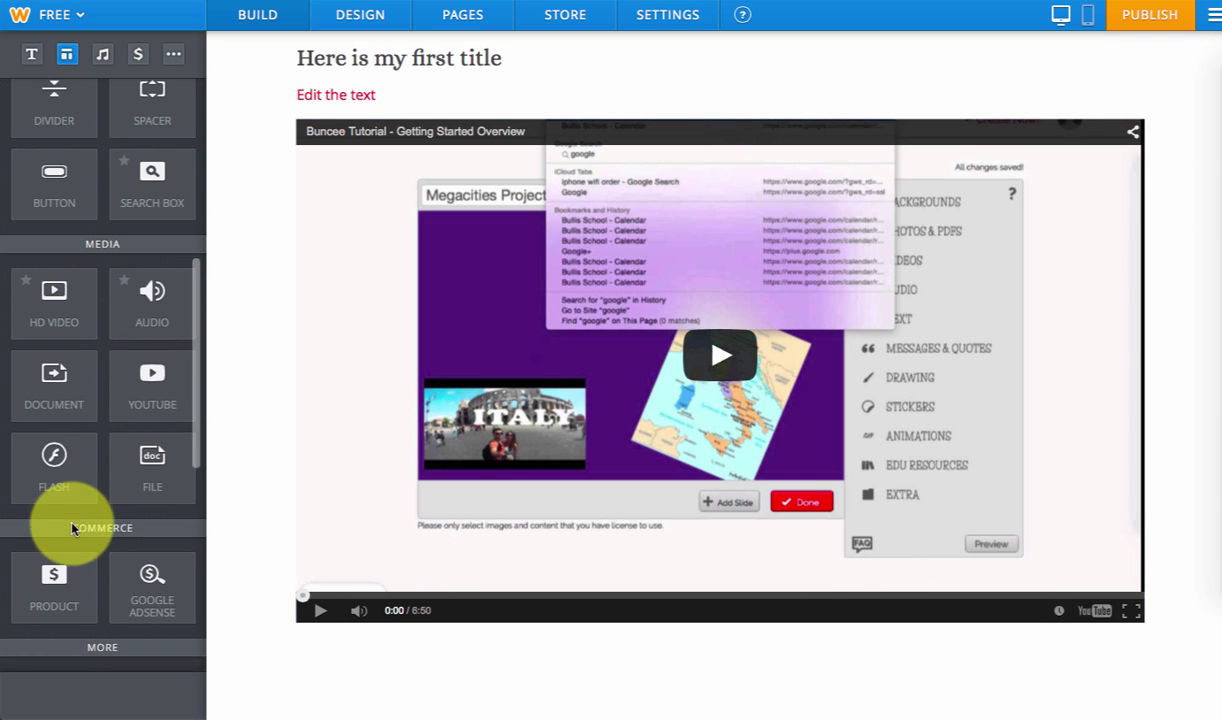
- Add a new text block and move it below the YouTube video
scroll(90, 284, up, 3)
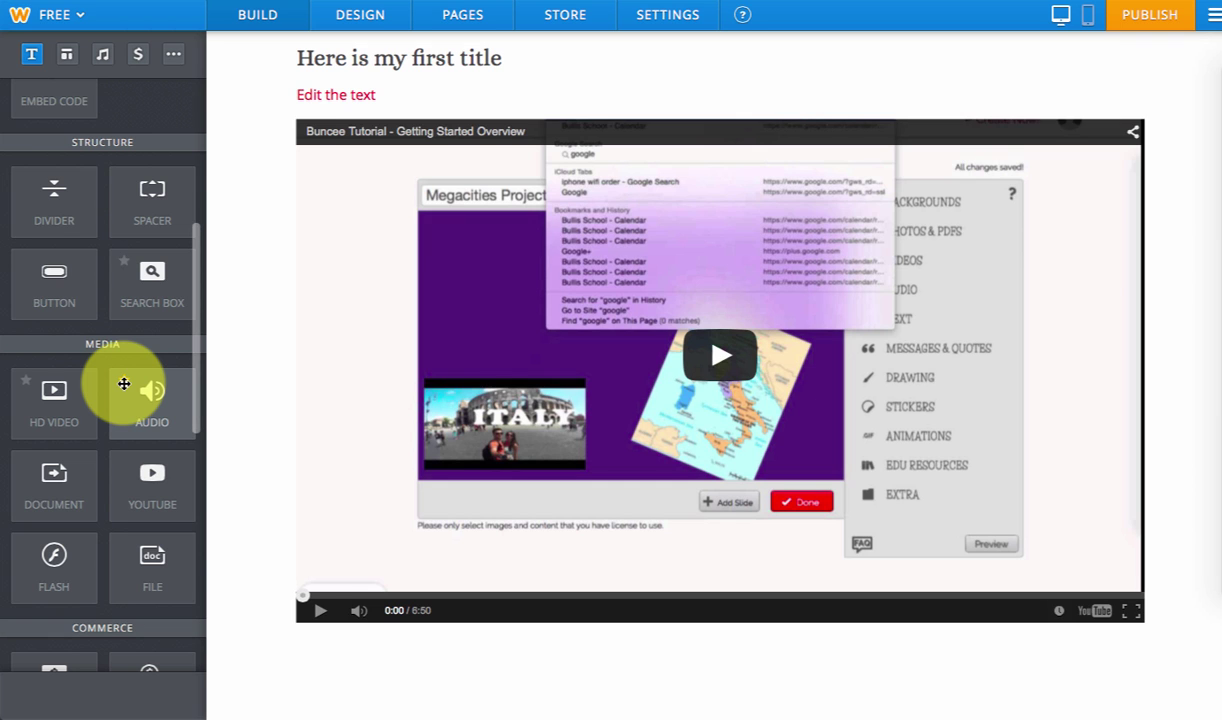
scroll(124, 384, up, 3)
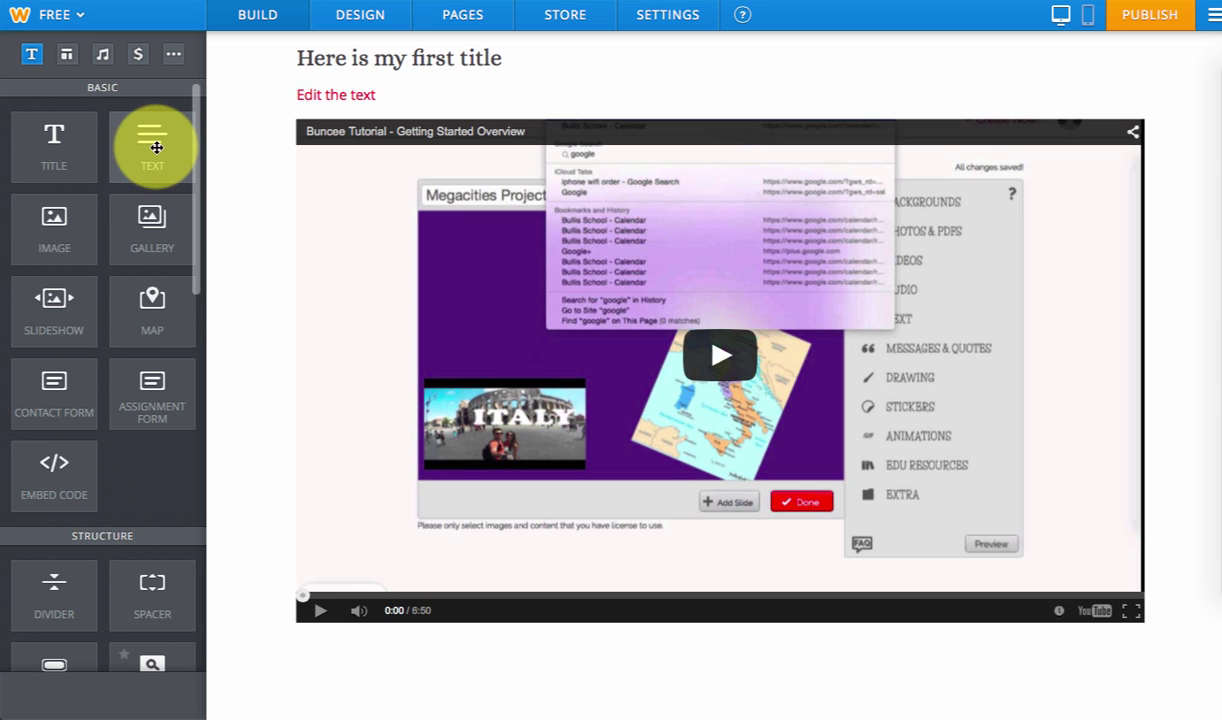
drag(155, 142, 1129, 345)
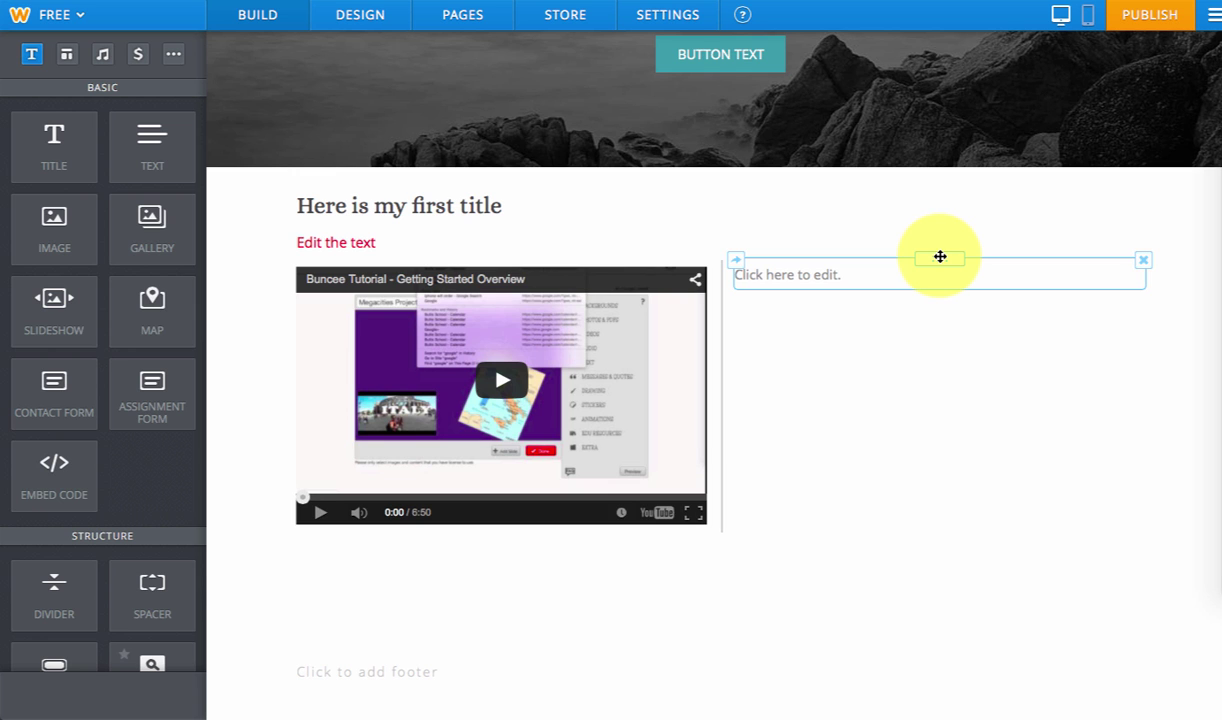
drag(940, 257, 760, 540)
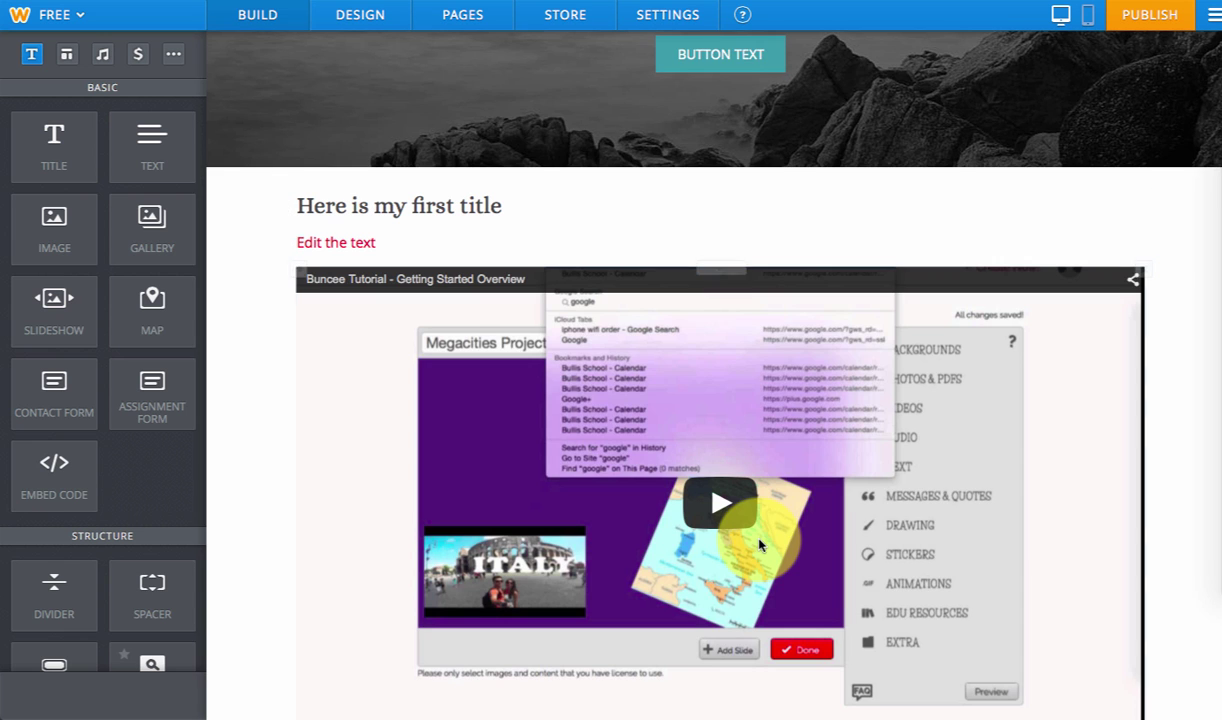
- Type the sample text 'dfksjadlkjf' into the block and scroll back to the top
scroll(1022, 530, down, 5)
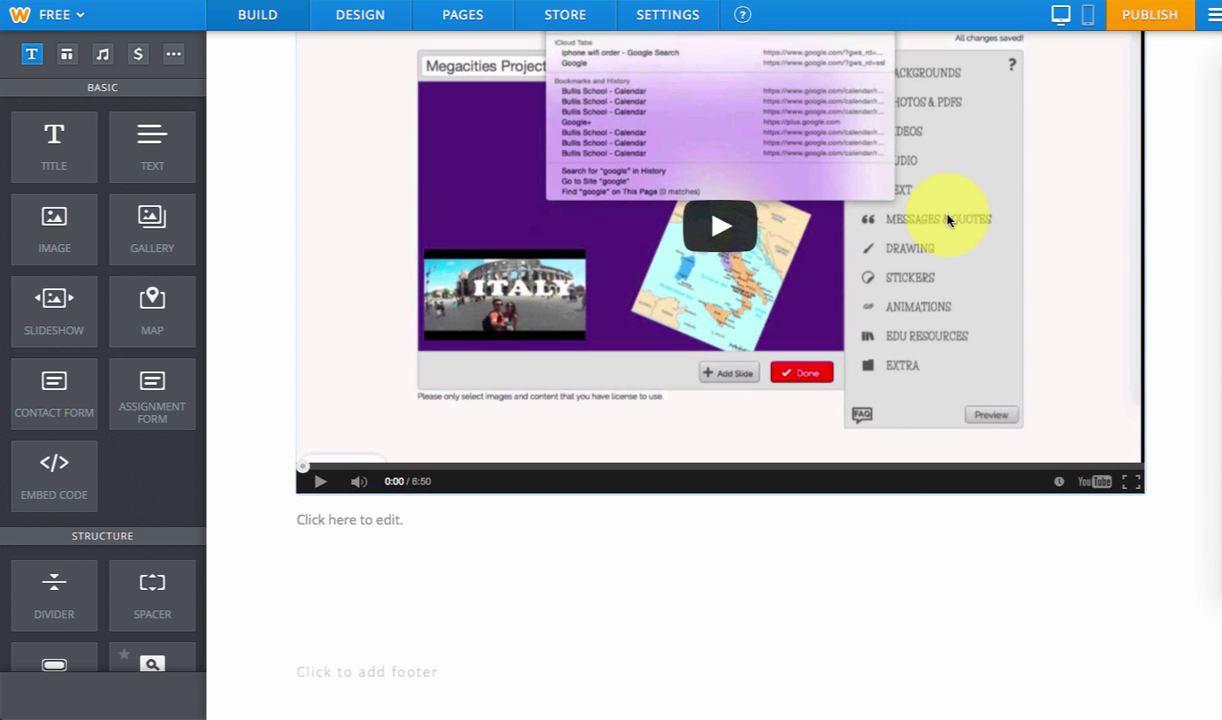
click(862, 527)
text(dfksjadlkjf)
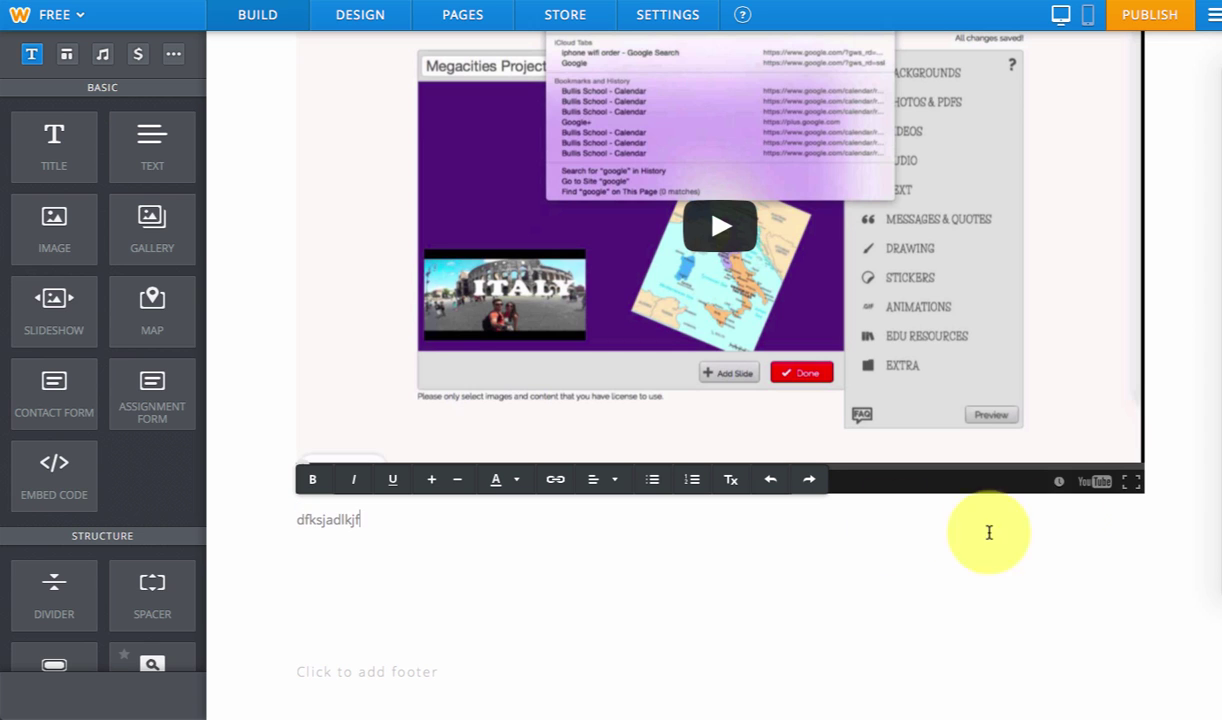
click(1168, 465)
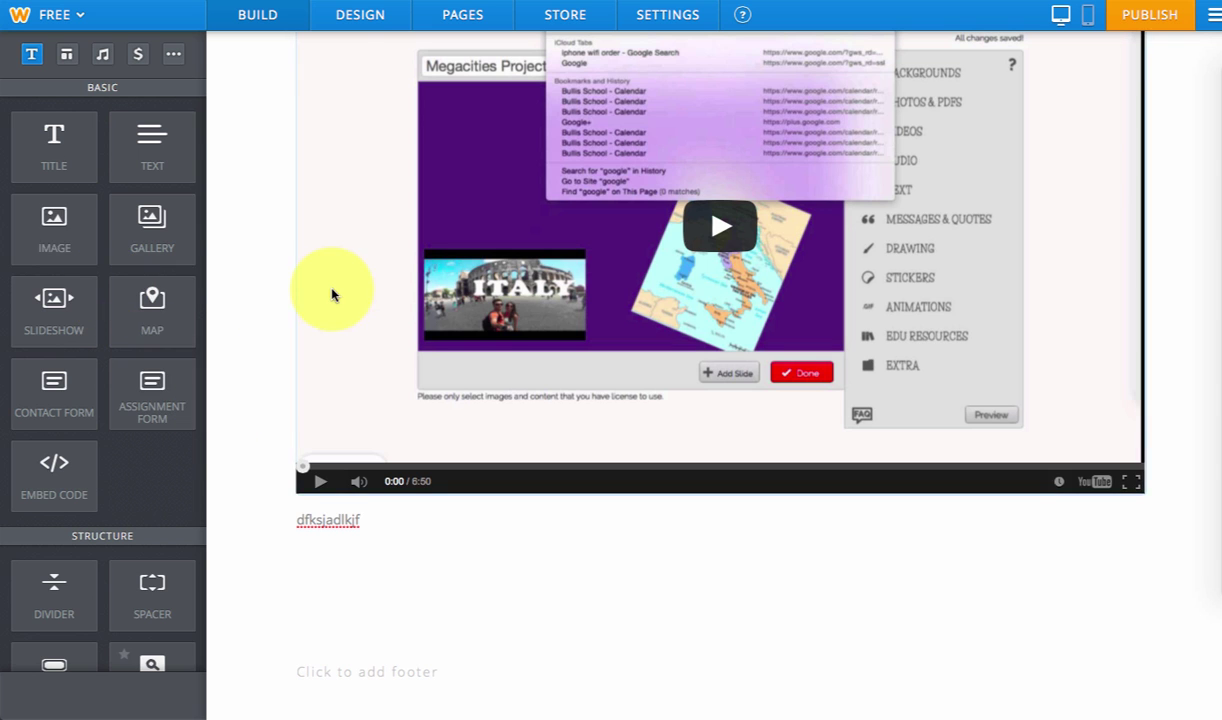
scroll(320, 292, up, 10)
scroll(468, 313, up, 2)
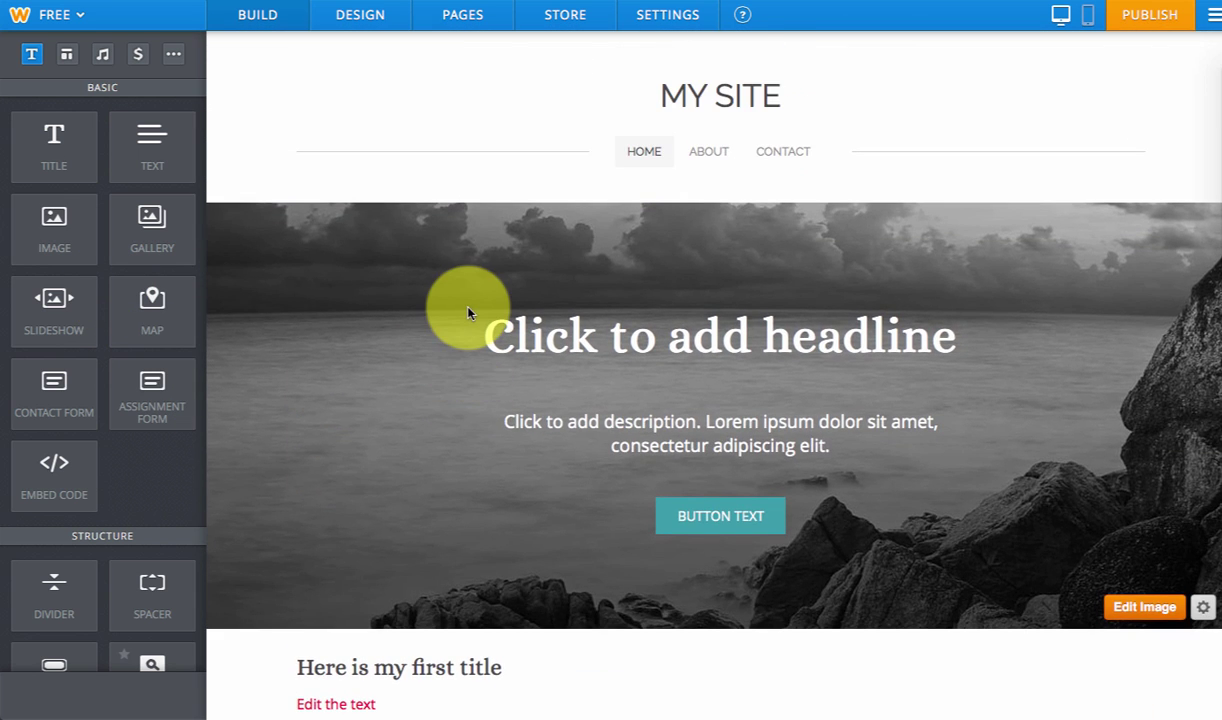
click(357, 12)
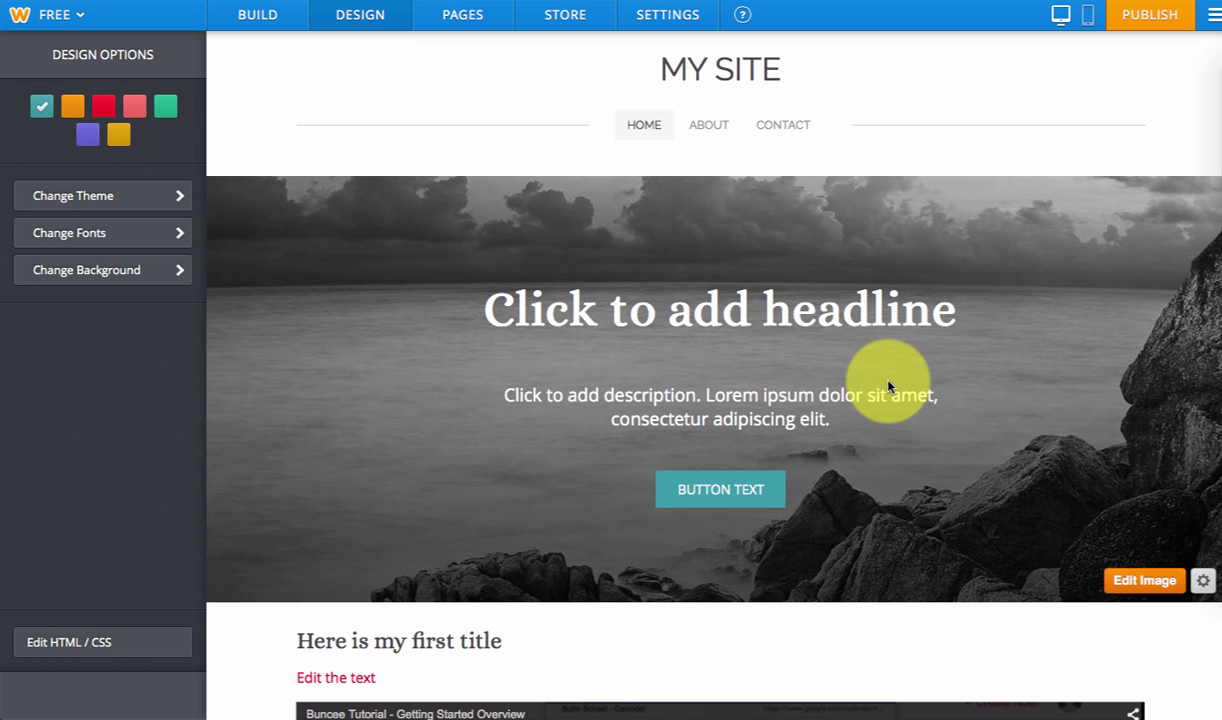
scroll(998, 428, down, 1)
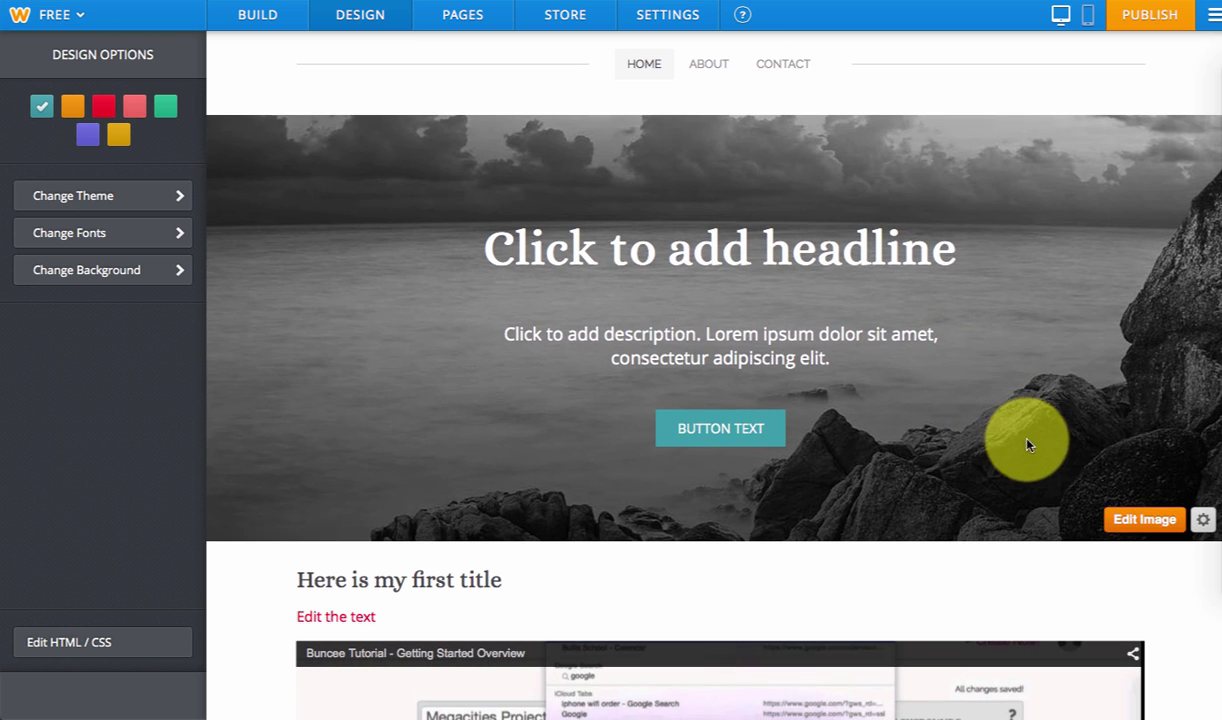
click(1127, 522)
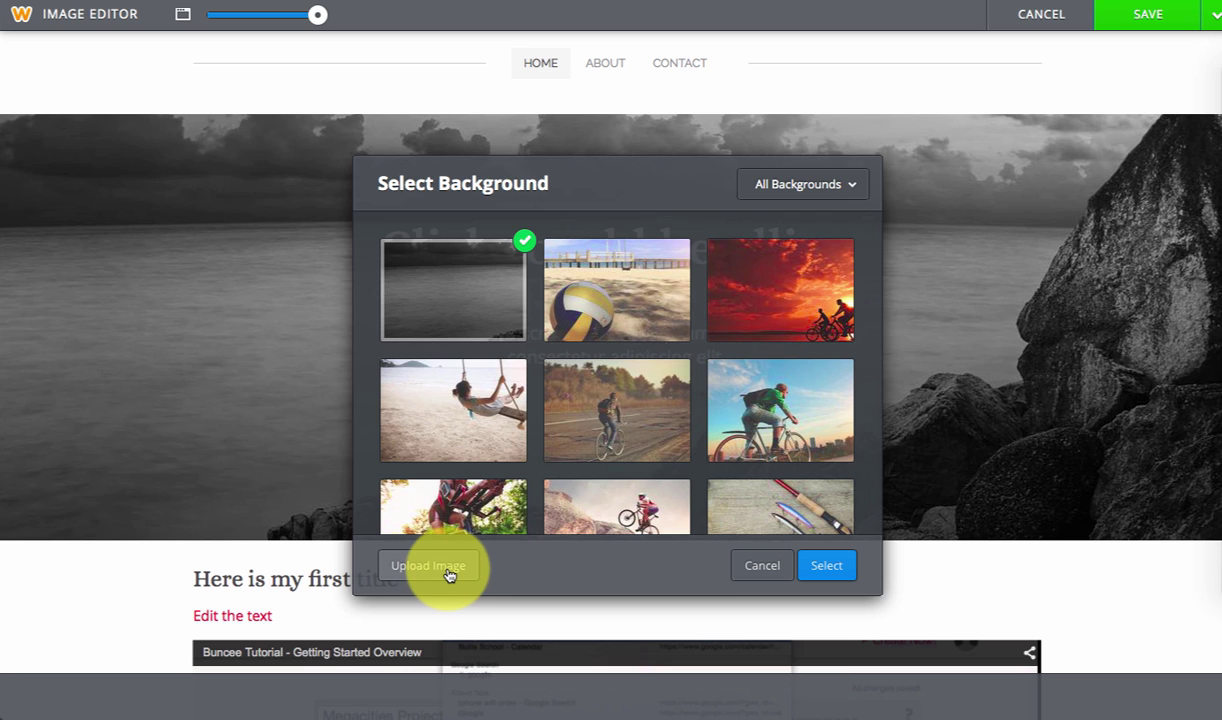
click(760, 565)
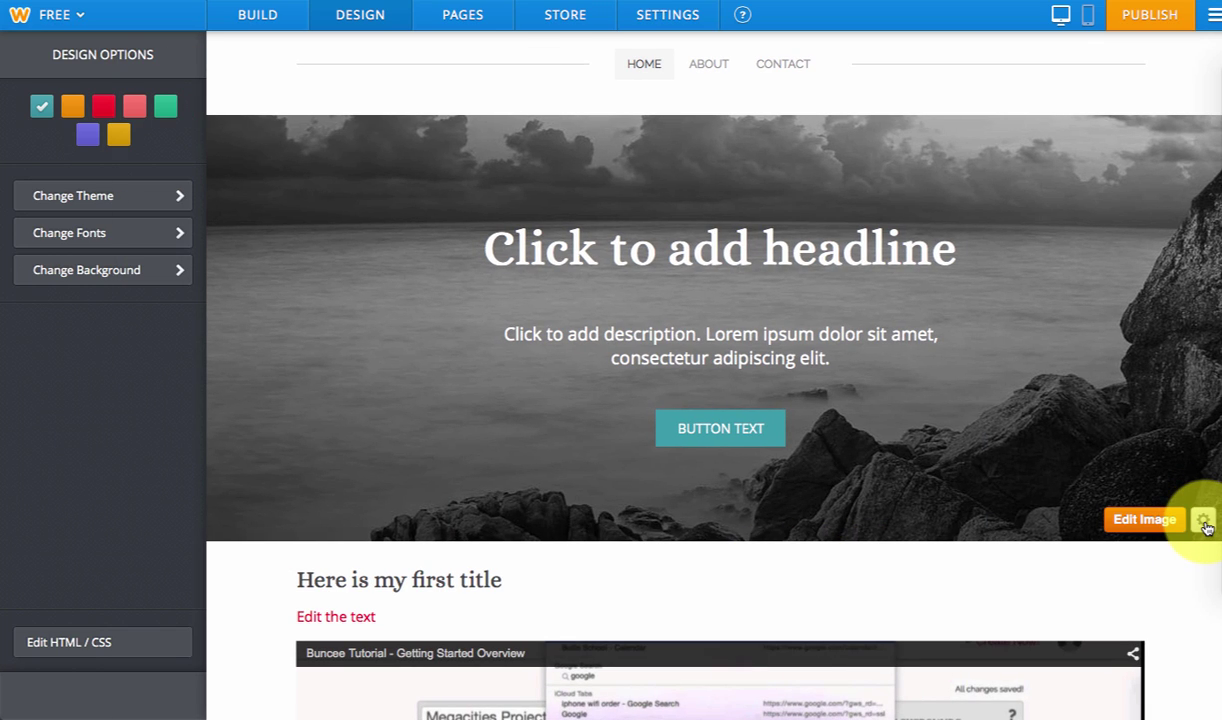
click(1205, 522)
scroll(1207, 528, down, 3)
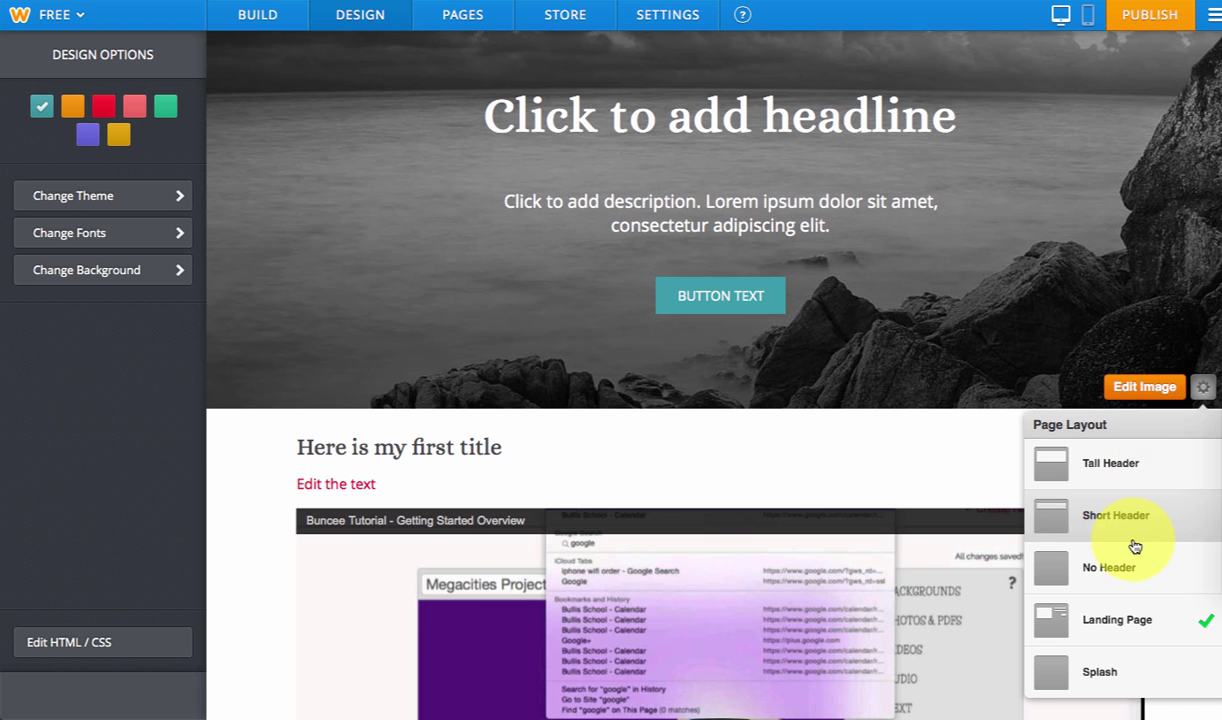
click(1135, 541)
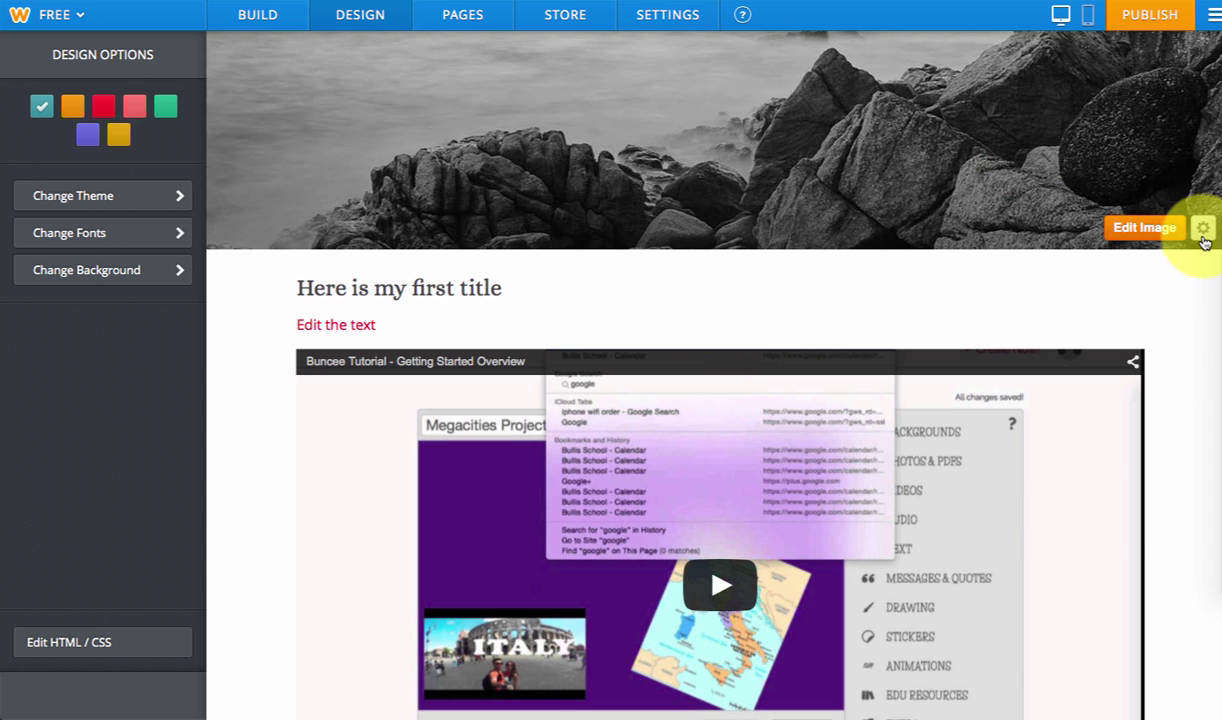
click(1203, 230)
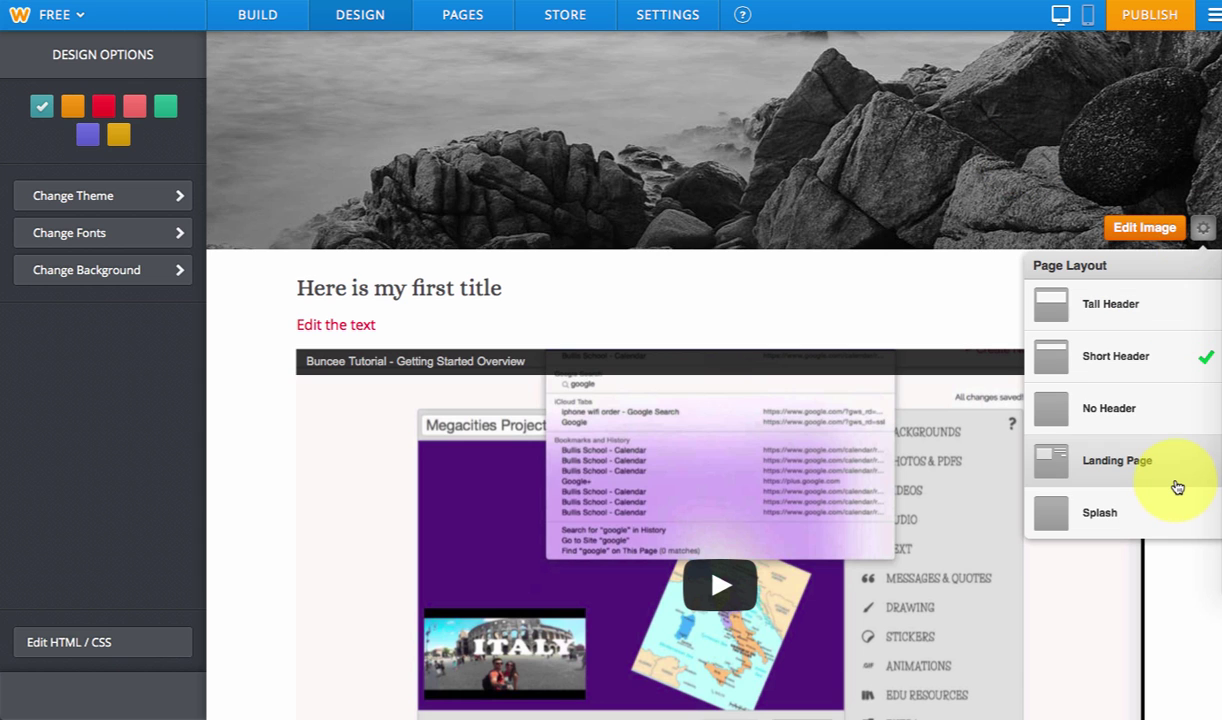
click(1177, 482)
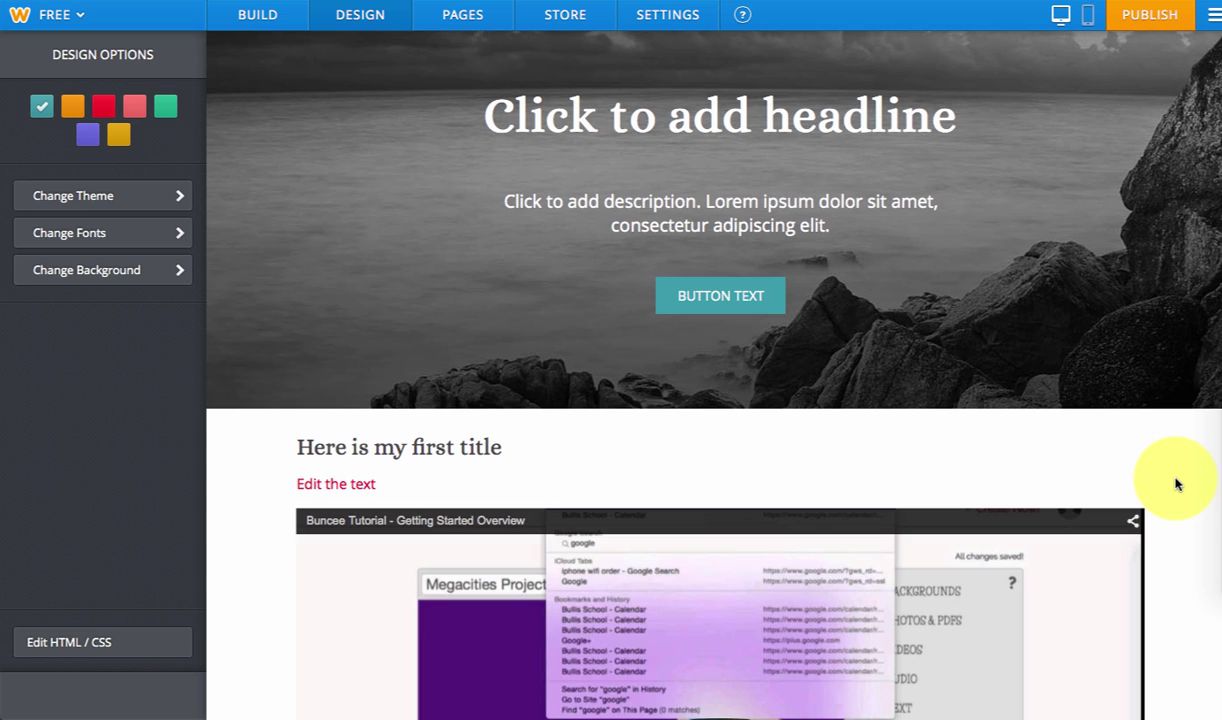
click(750, 295)
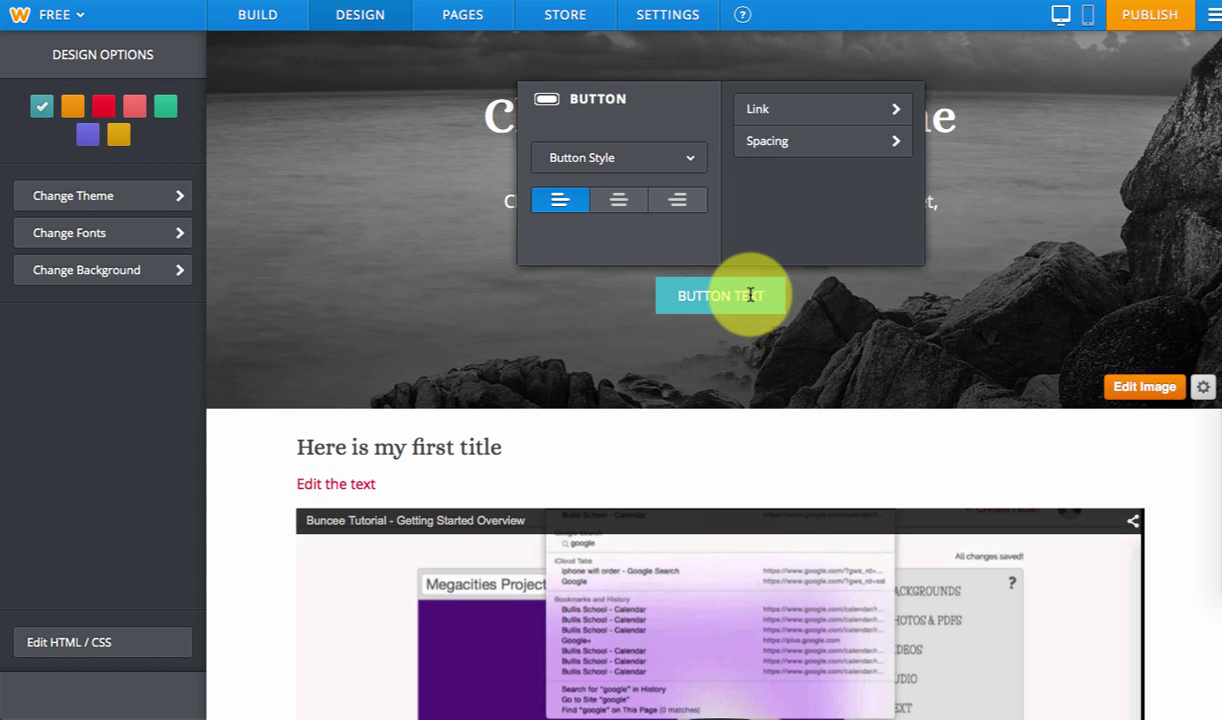
click(845, 110)
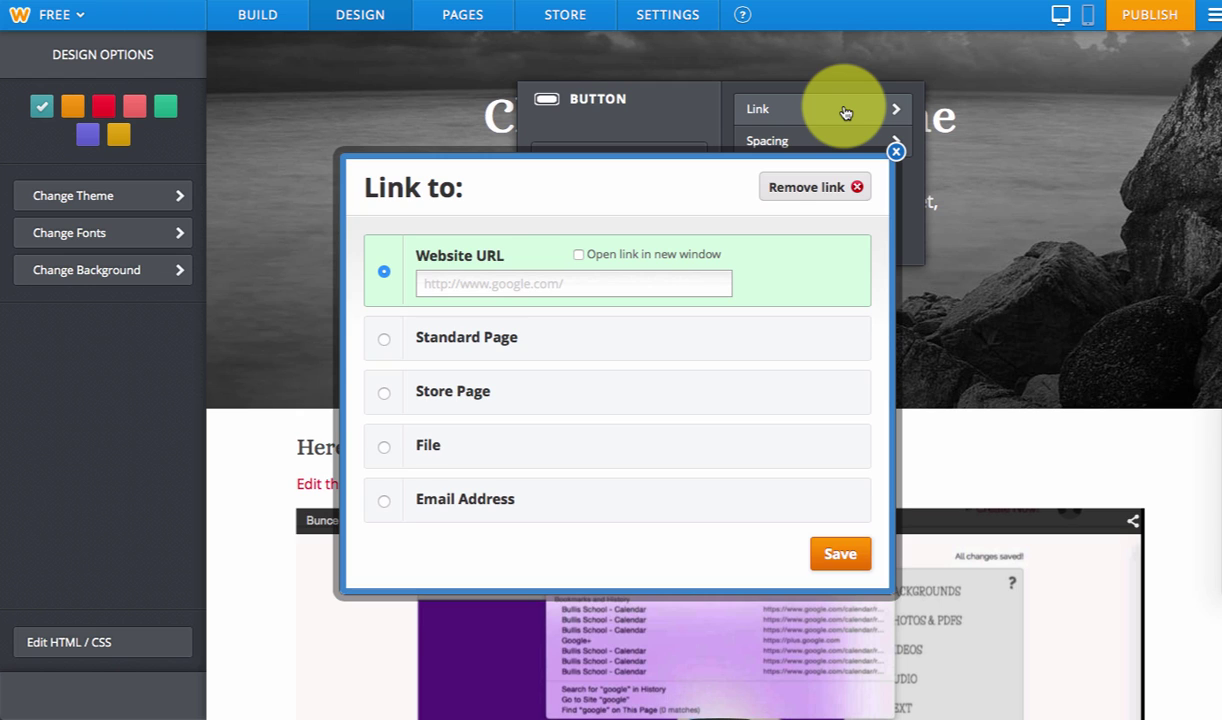
click(896, 151)
click(990, 195)
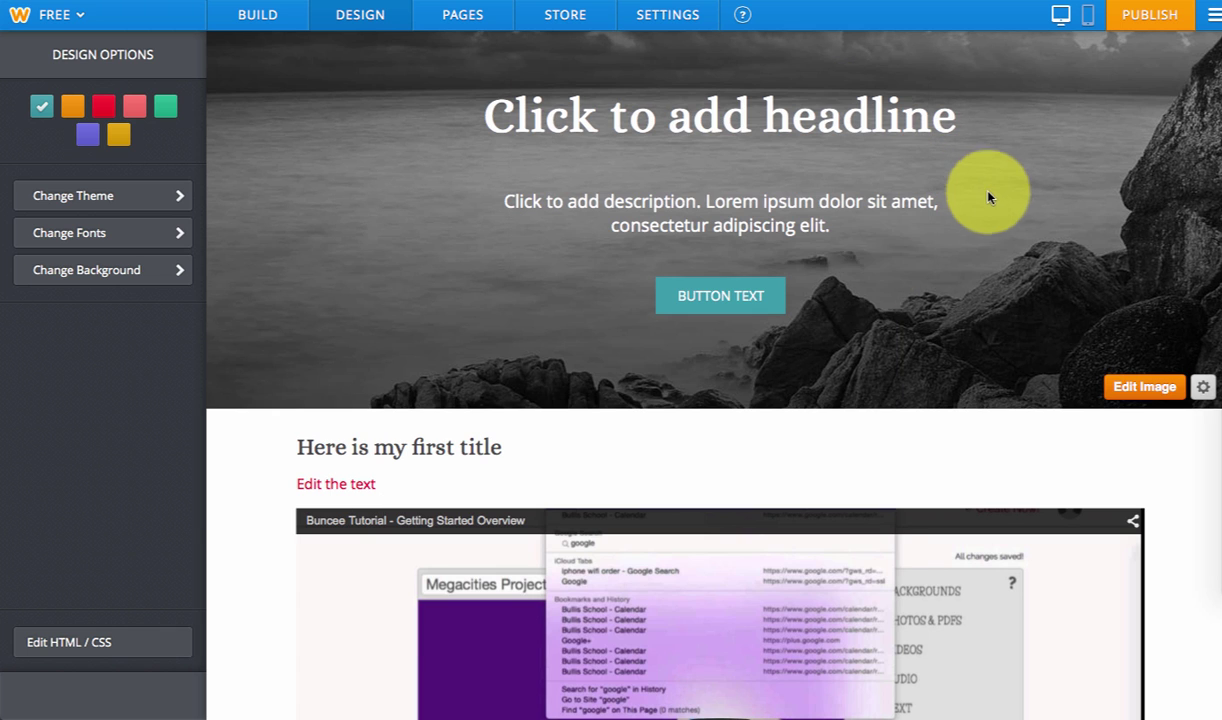
click(766, 286)
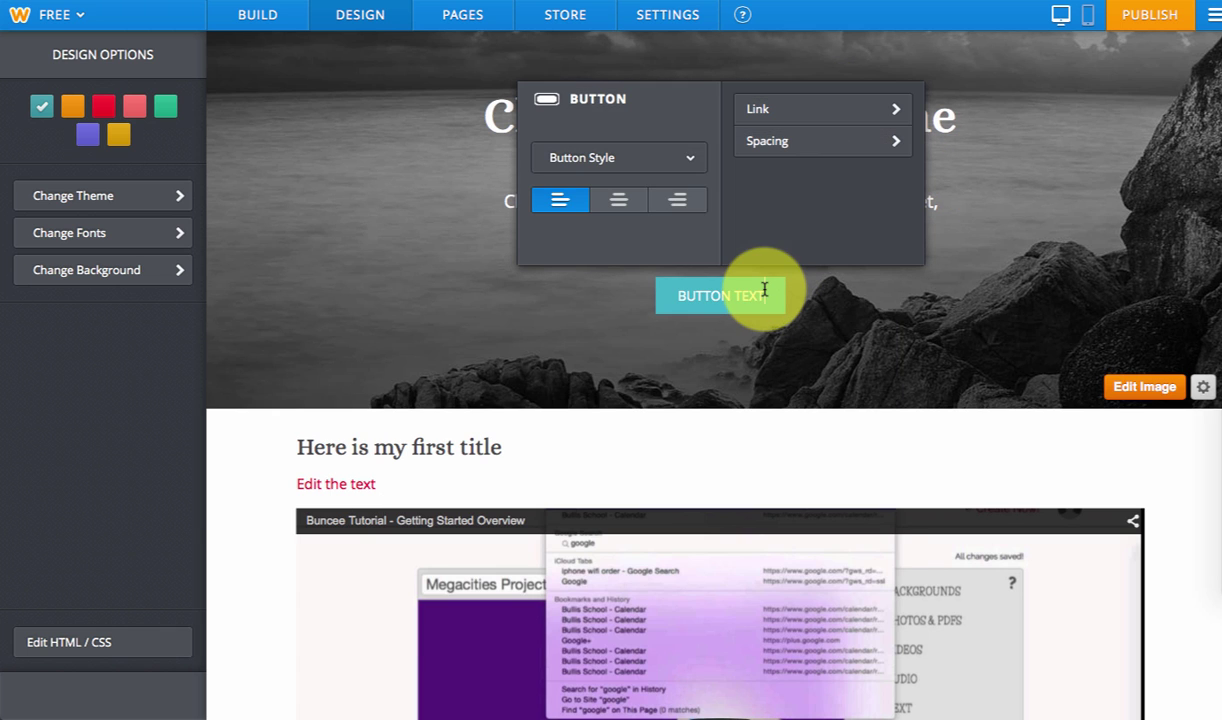
click(630, 162)
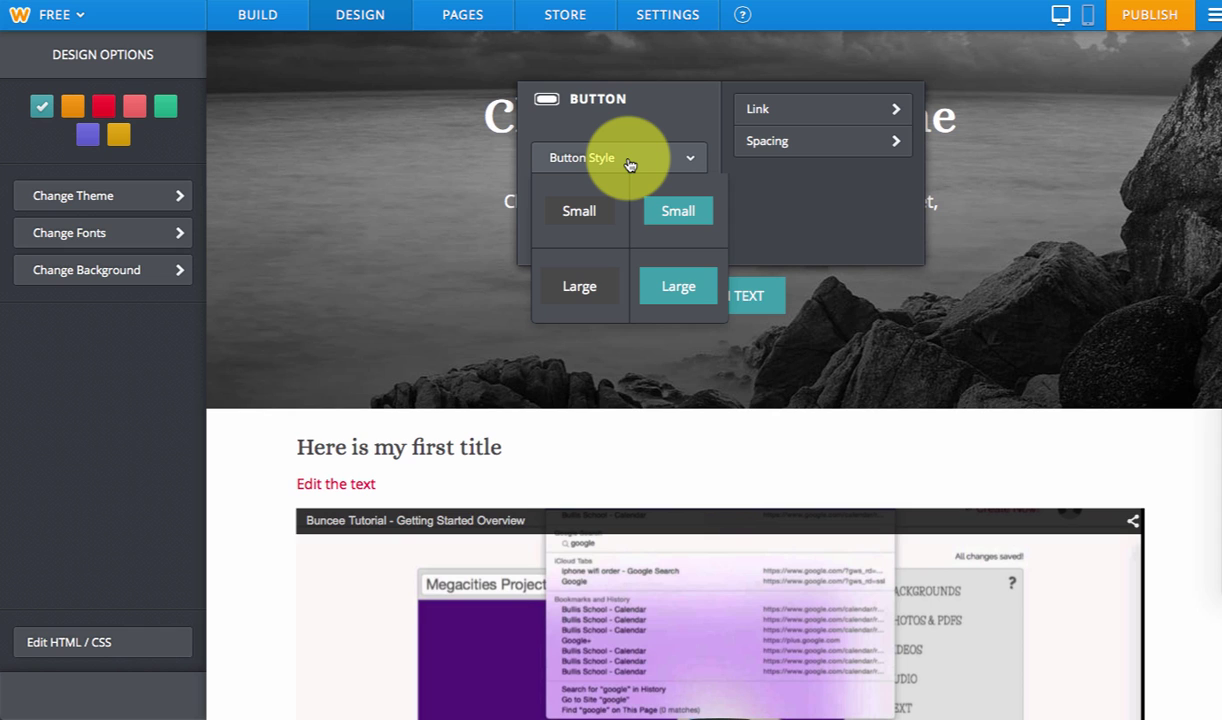
click(786, 113)
click(607, 260)
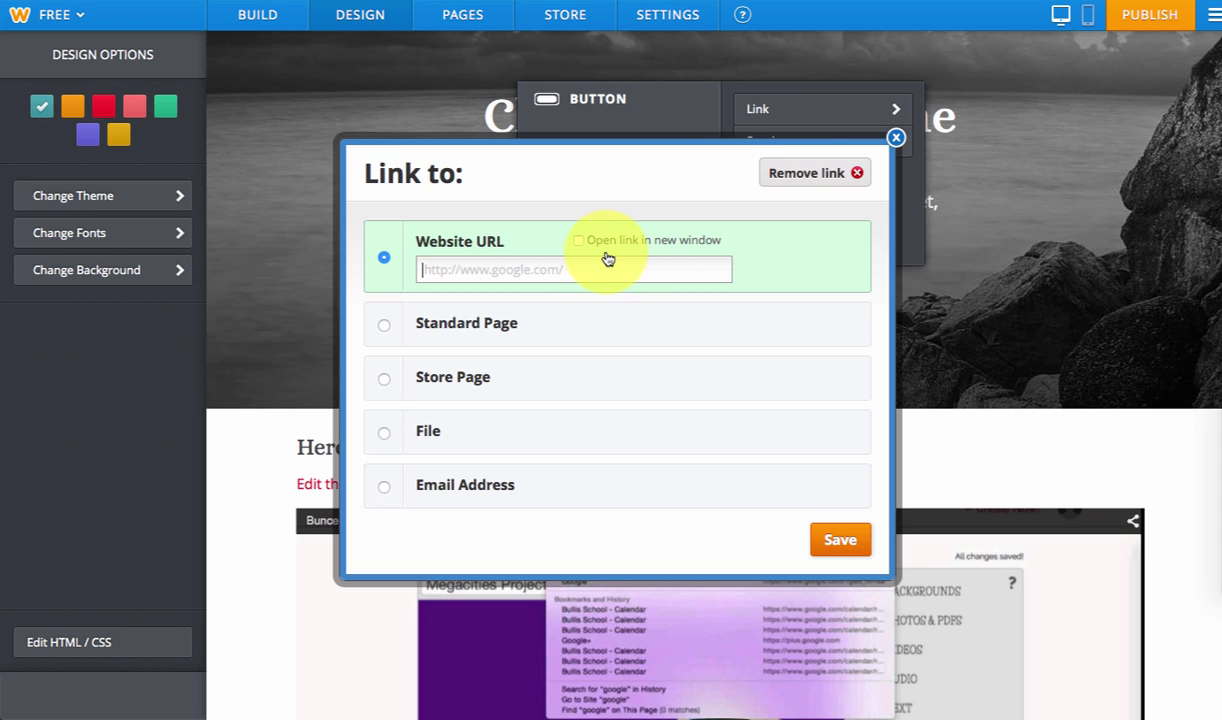
text(www.google.com)
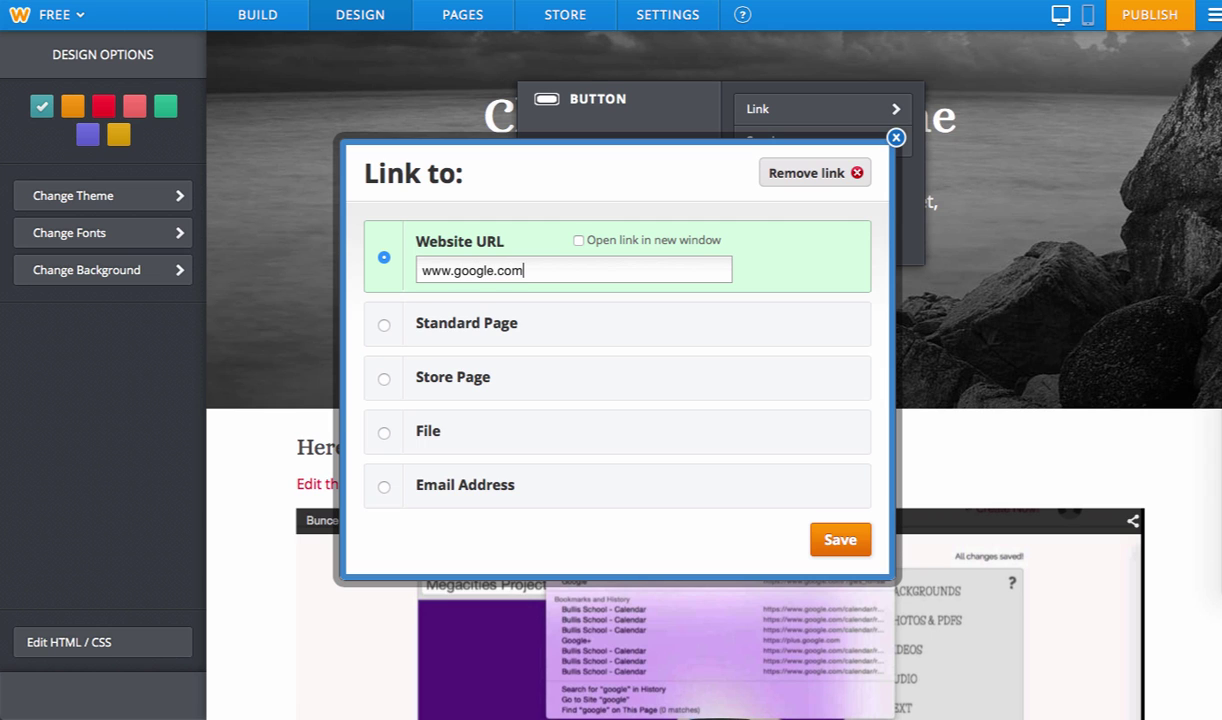
click(840, 538)
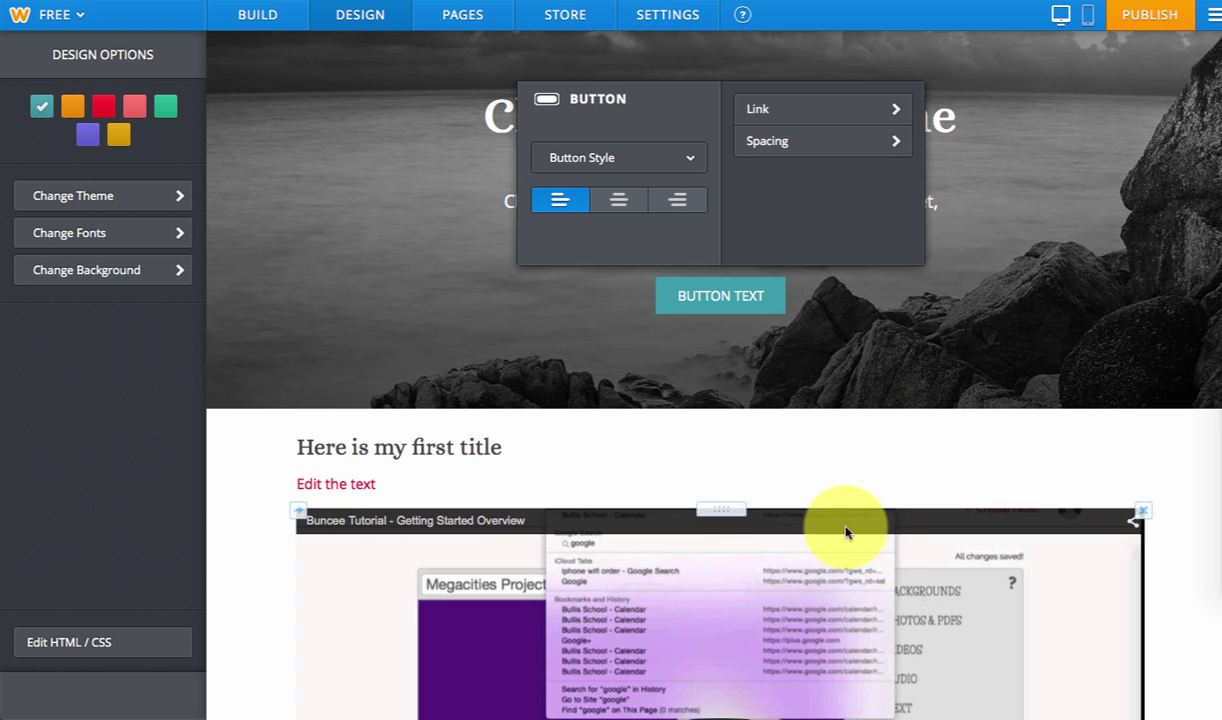
click(1045, 236)
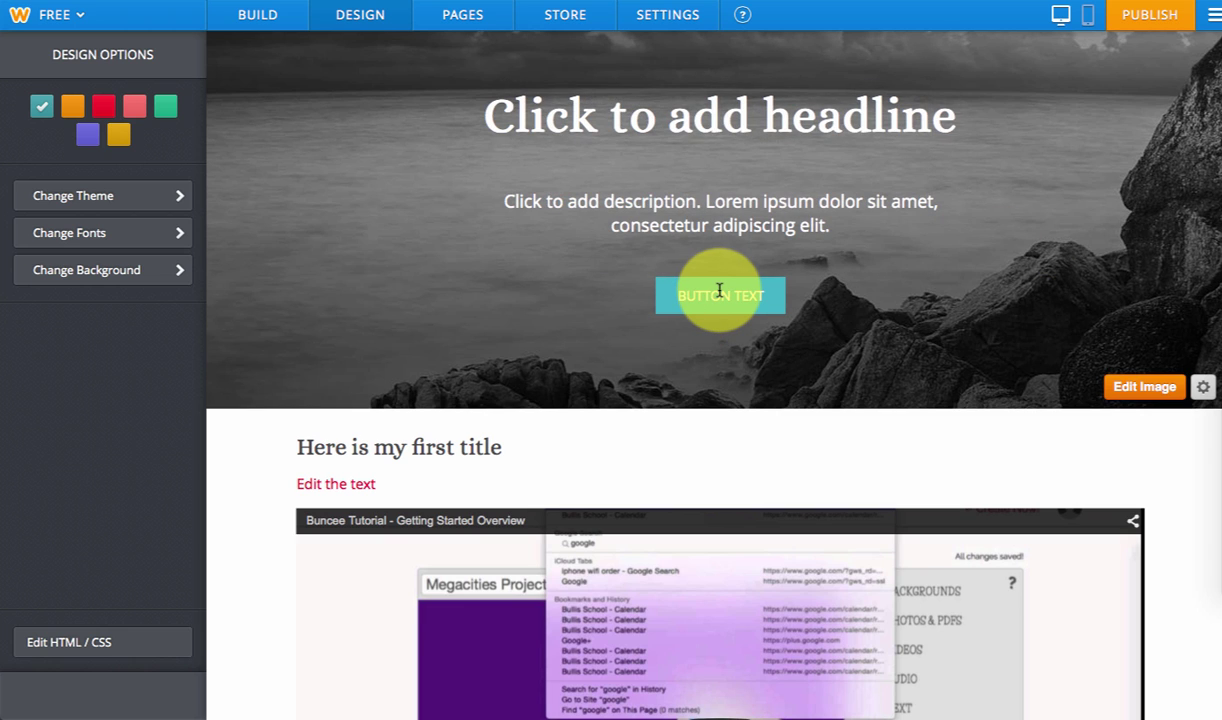
- In the Pages list, rename the About page to Demographics
click(455, 18)
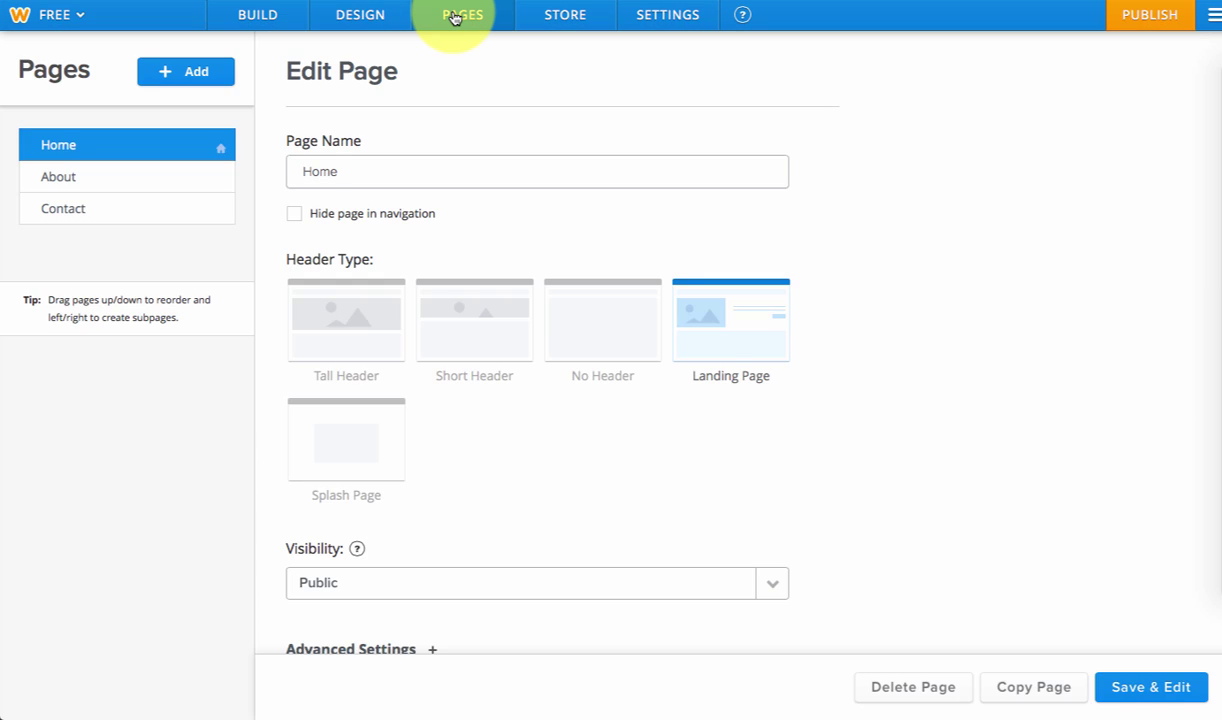
scroll(442, 519, down, 2)
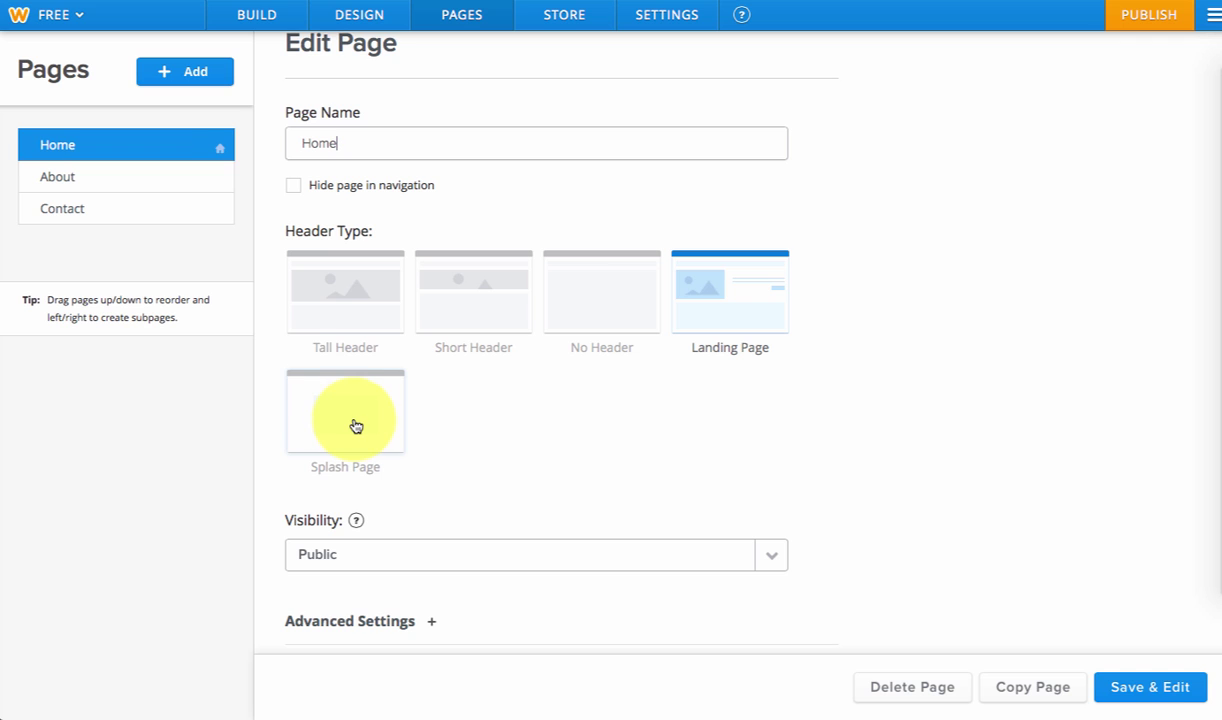
click(140, 188)
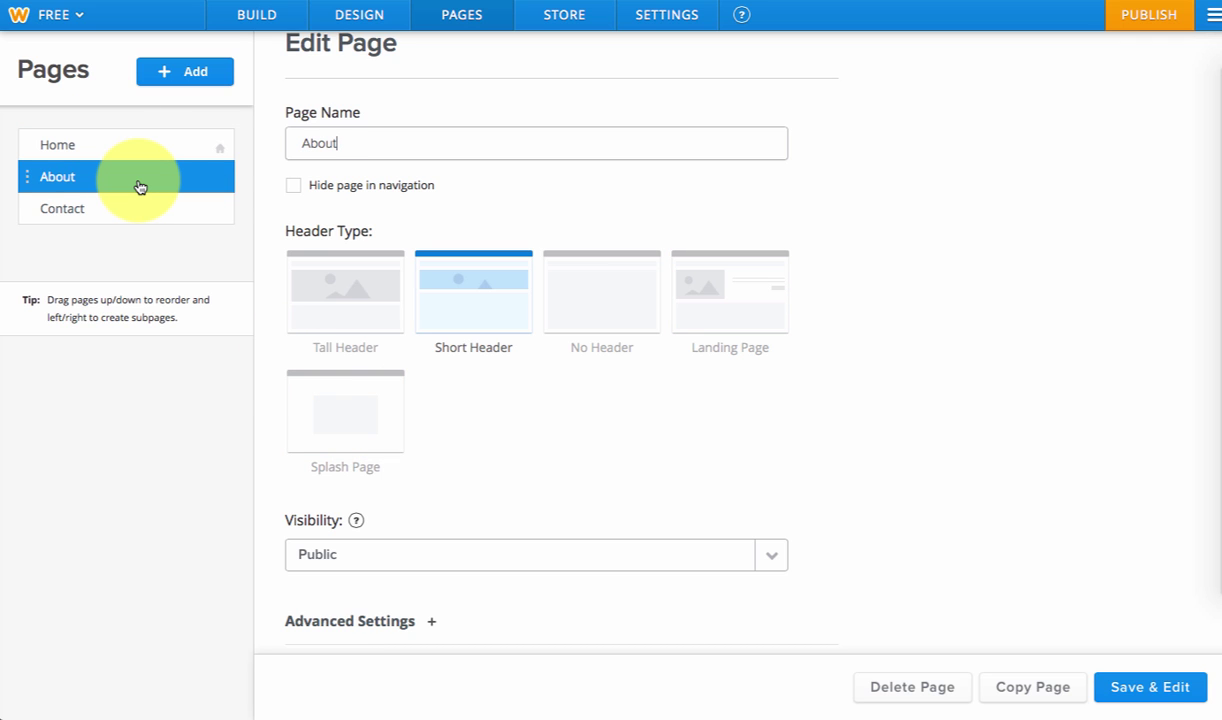
double_click(319, 140)
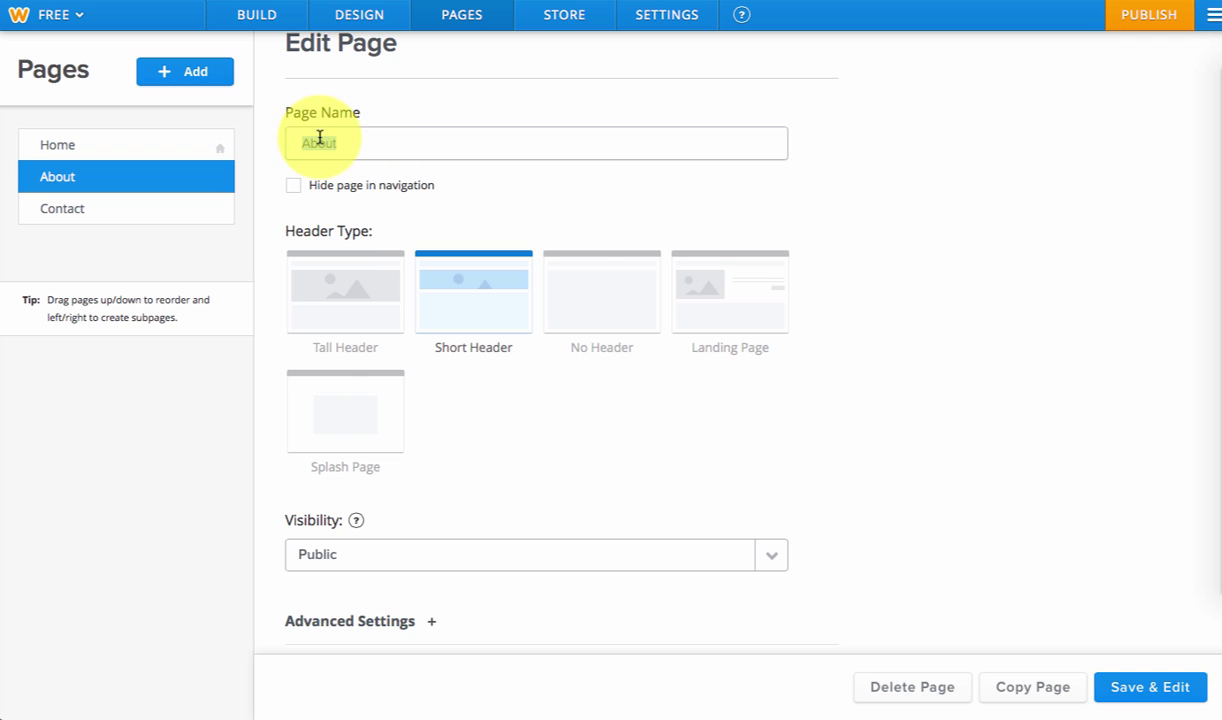
text(Demogra)
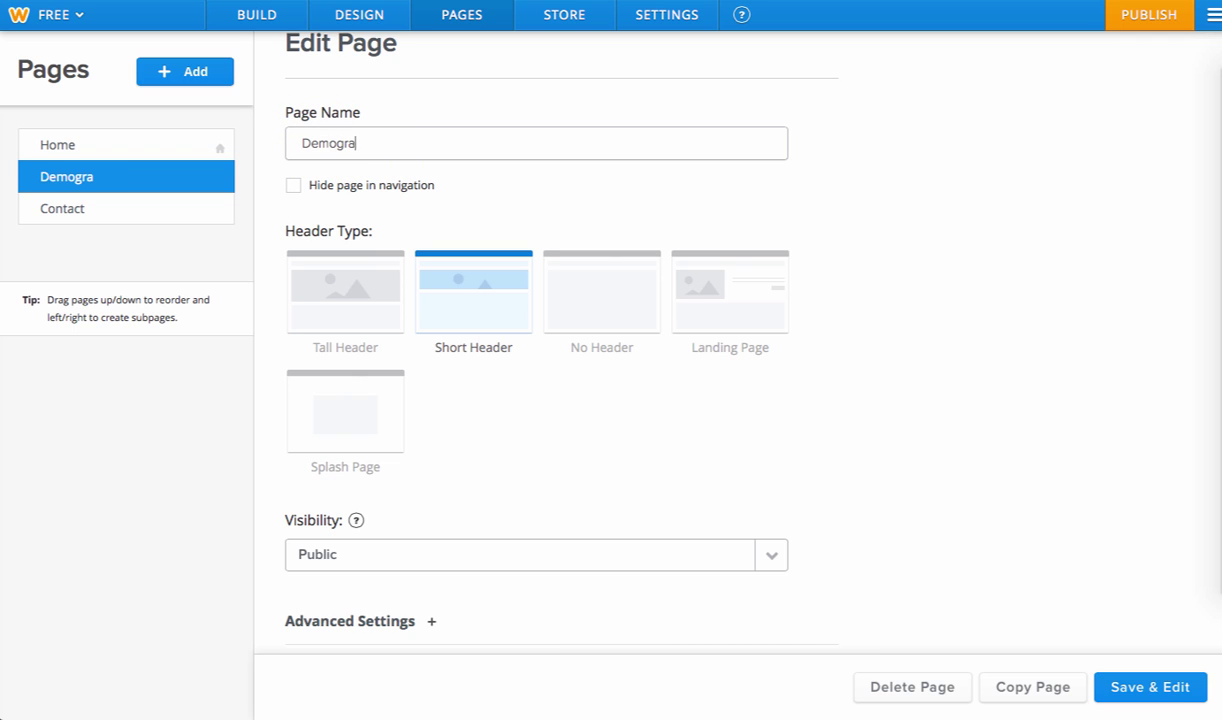
text(phics)
- Rename the Contact page to The Economy and set its header to No Header
click(136, 212)
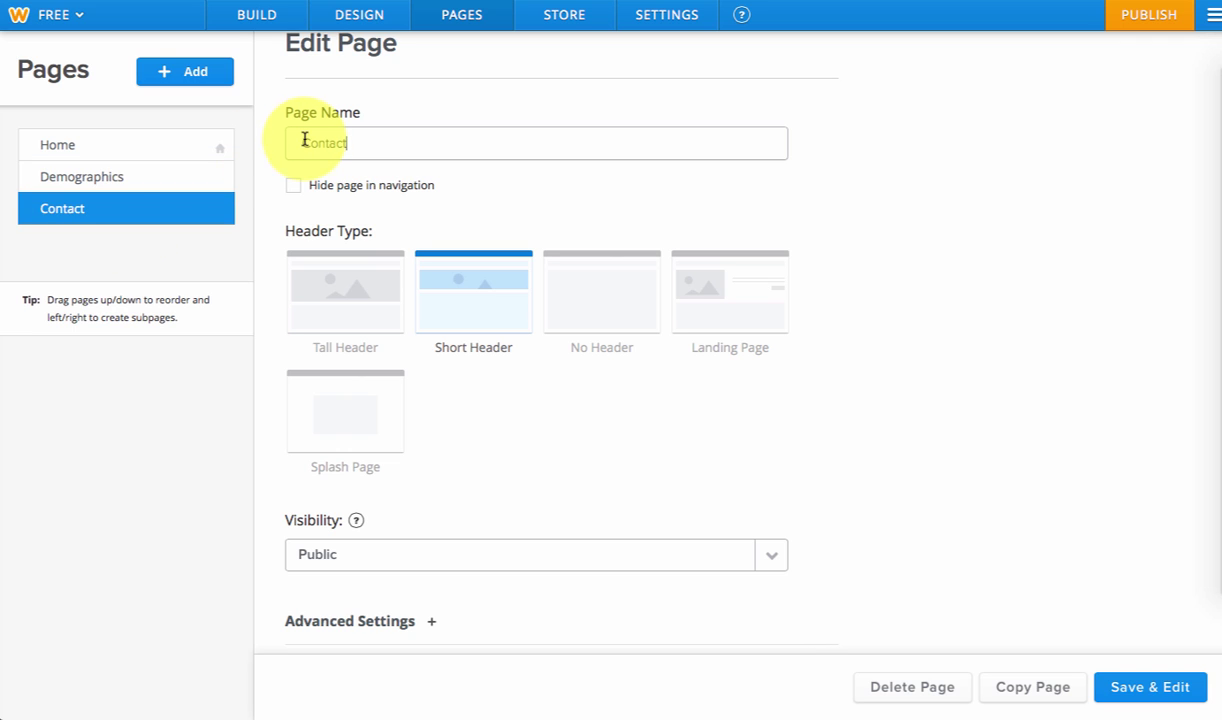
double_click(310, 142)
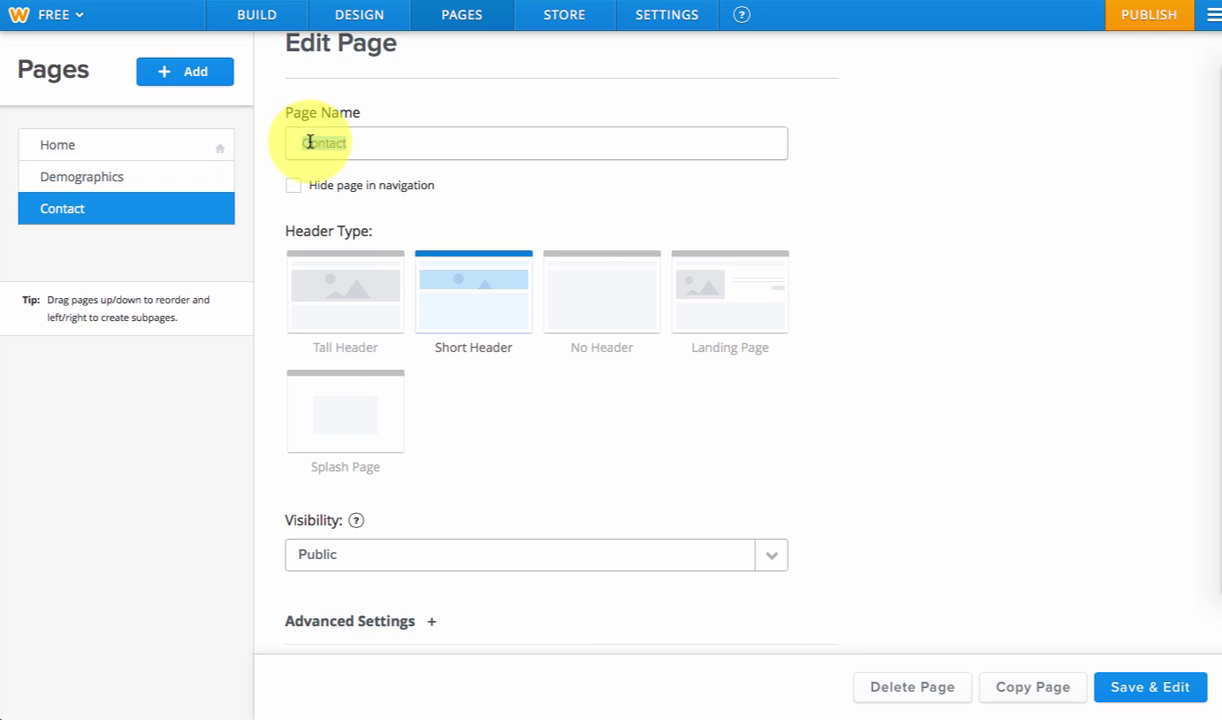
text(The Economy)
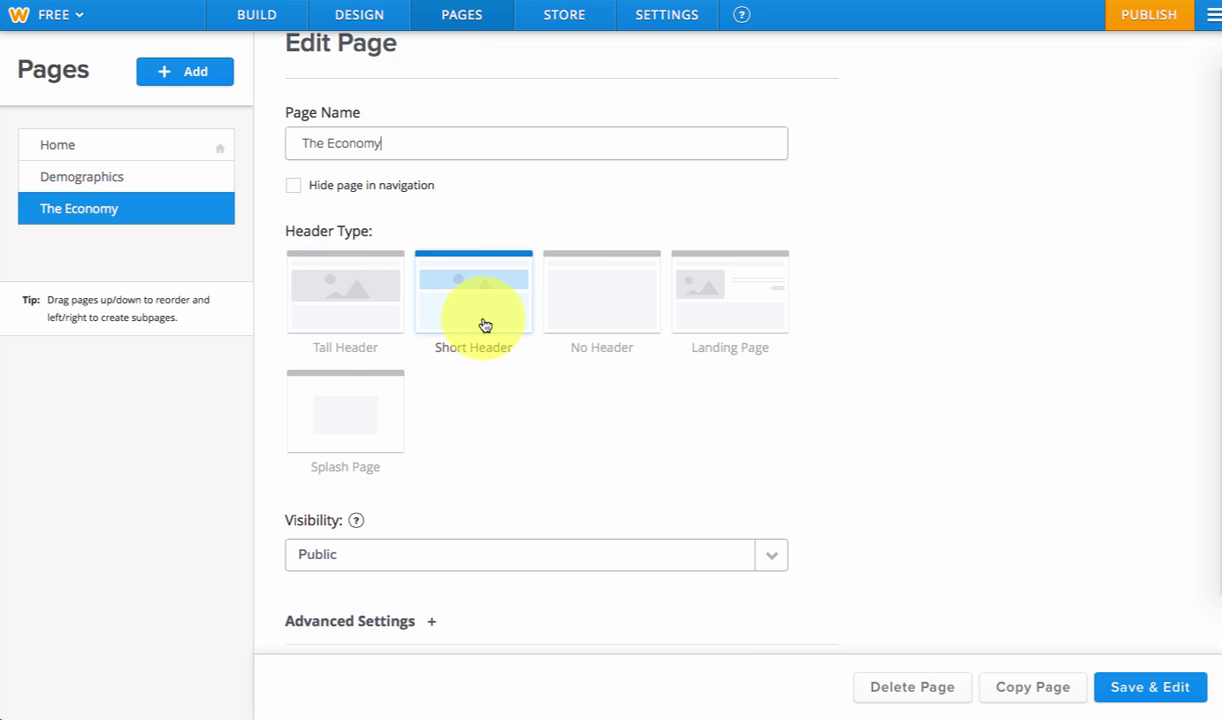
click(555, 330)
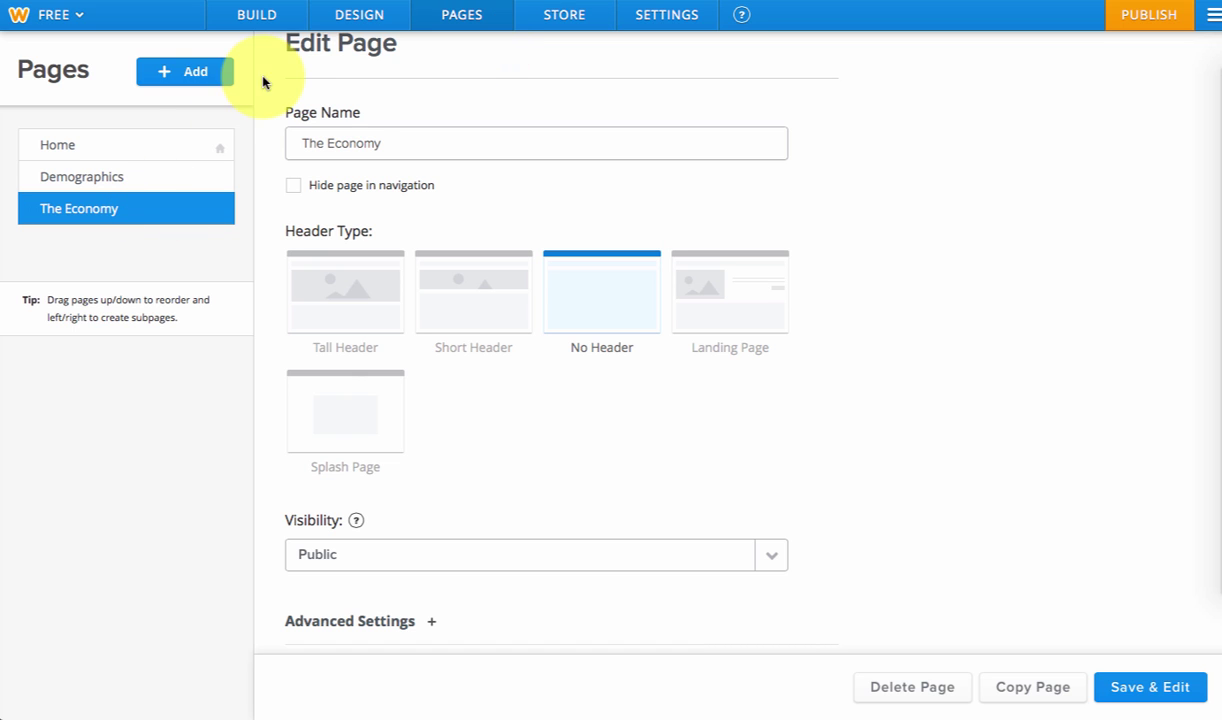
- Add a standard page named 'Internal Systems and Structures'
click(197, 73)
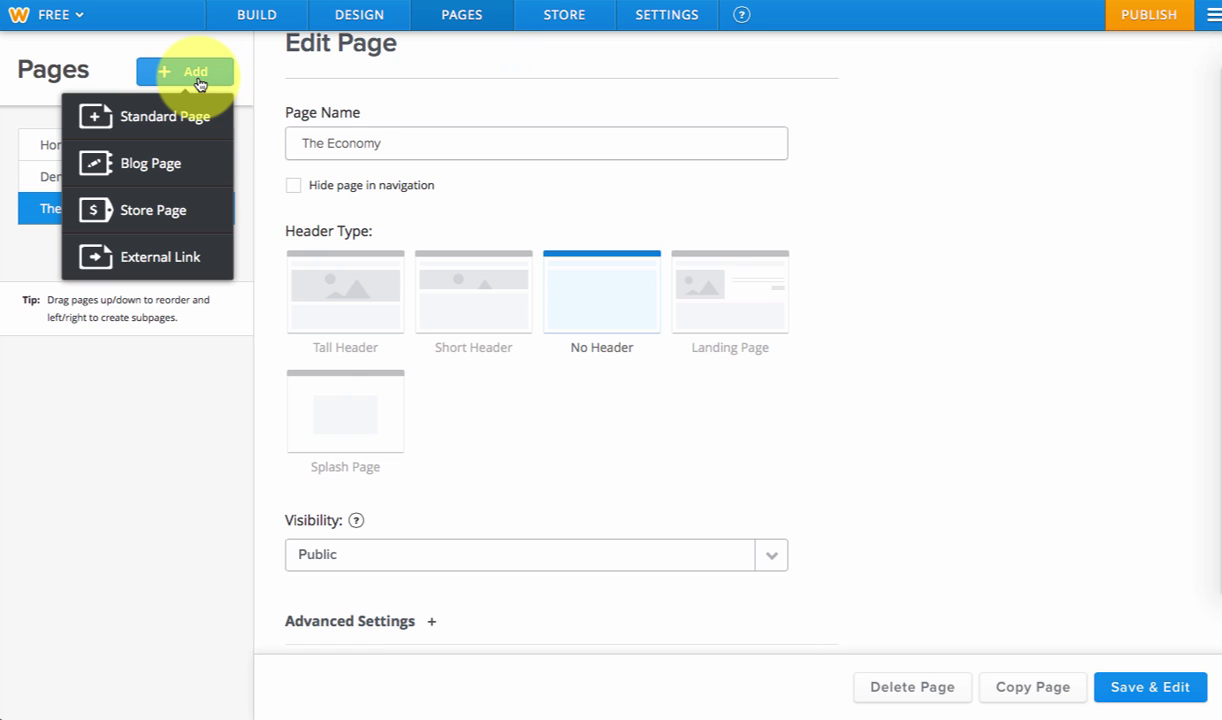
click(165, 118)
click(304, 150)
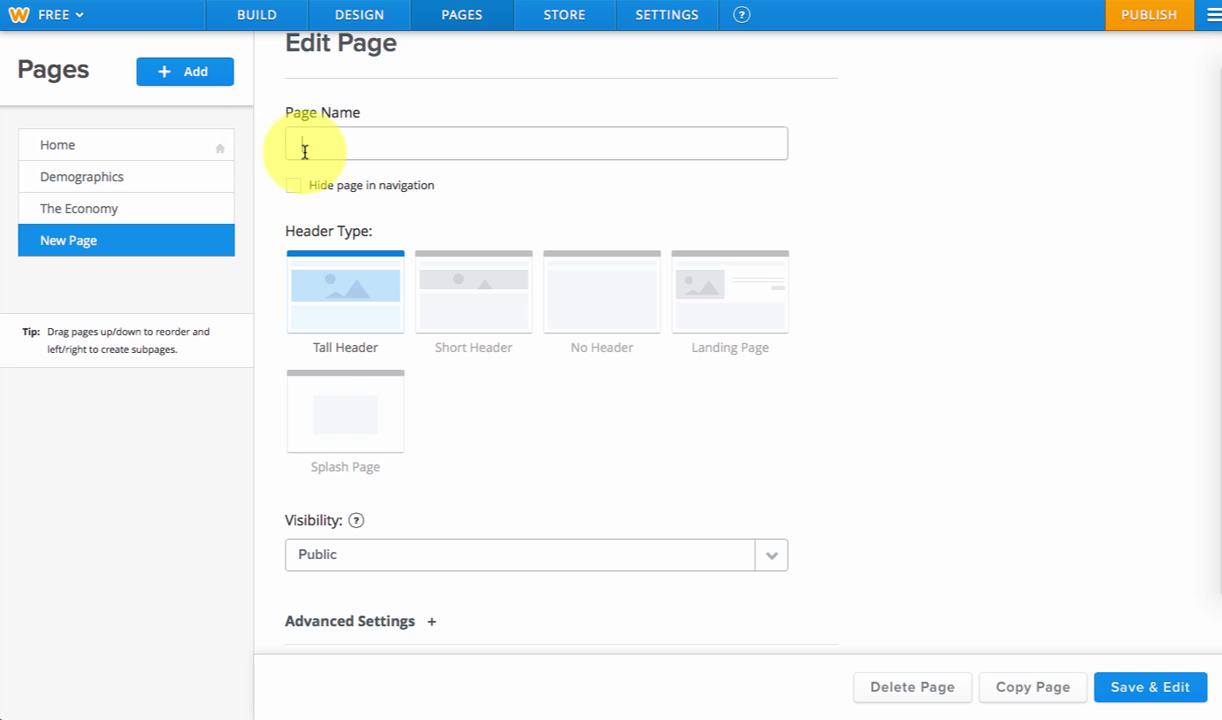
text(In)
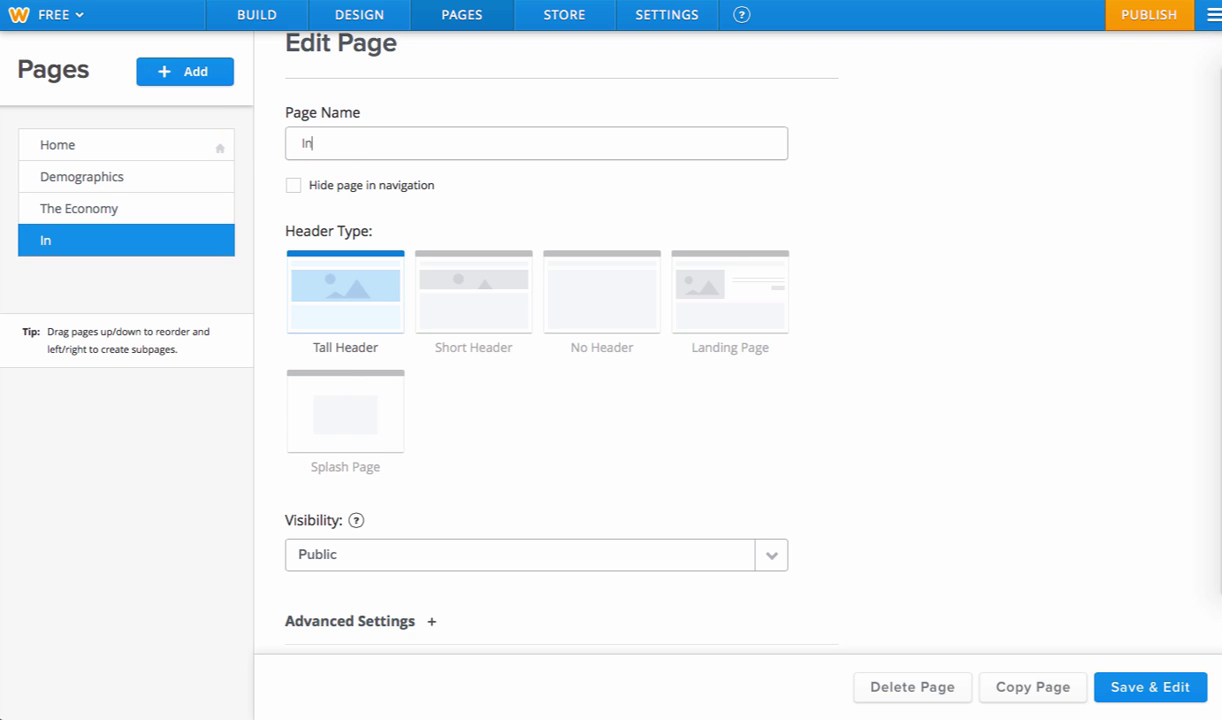
text(ternal Systems and Structures)
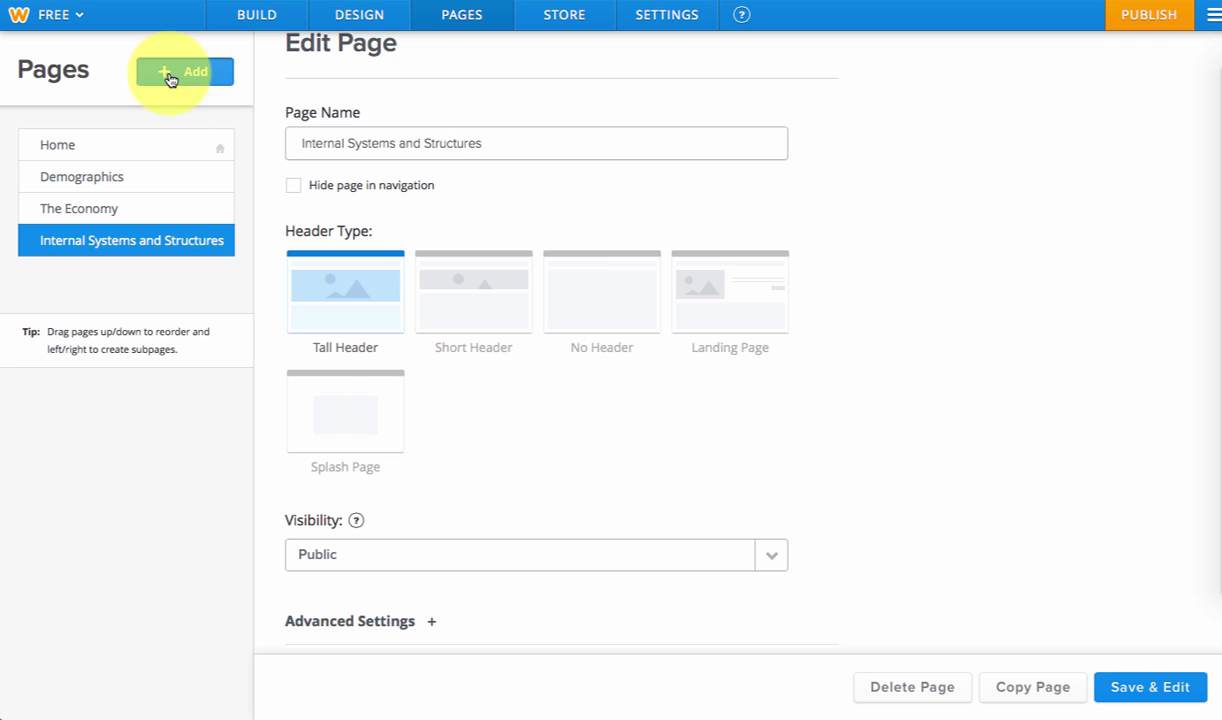
- Add another standard page named 'External Influences'
click(170, 77)
click(155, 118)
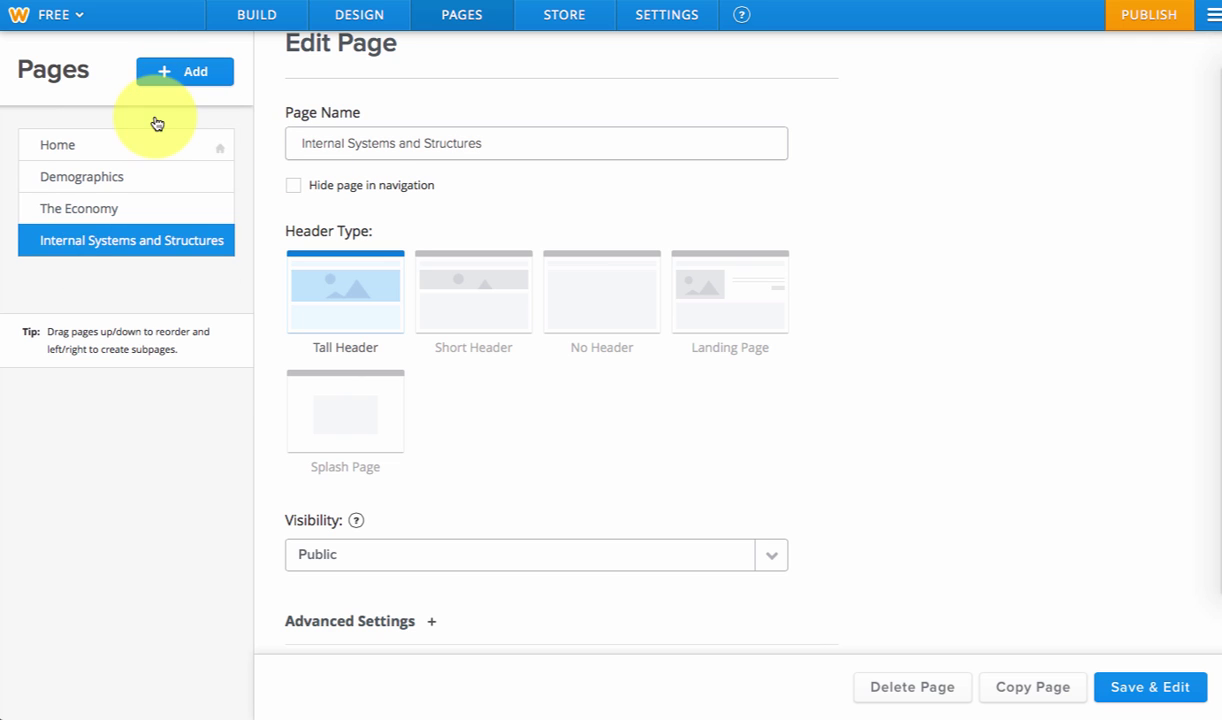
text(Externa)
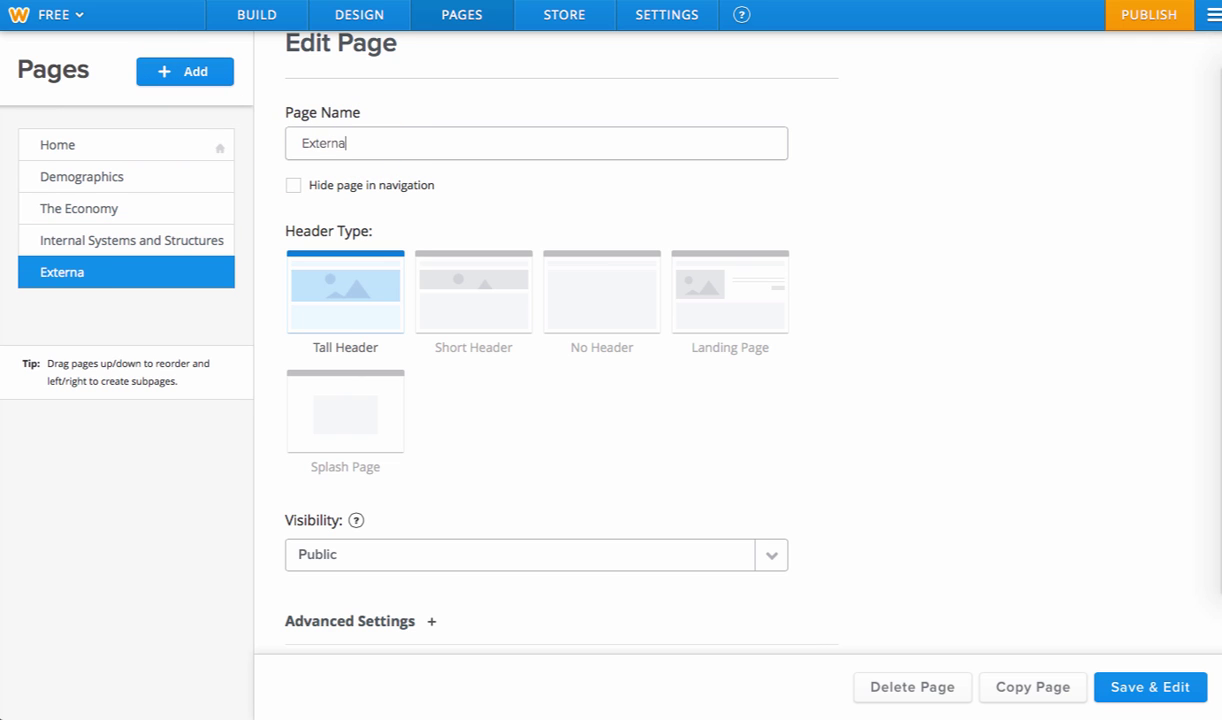
text(l Influences)
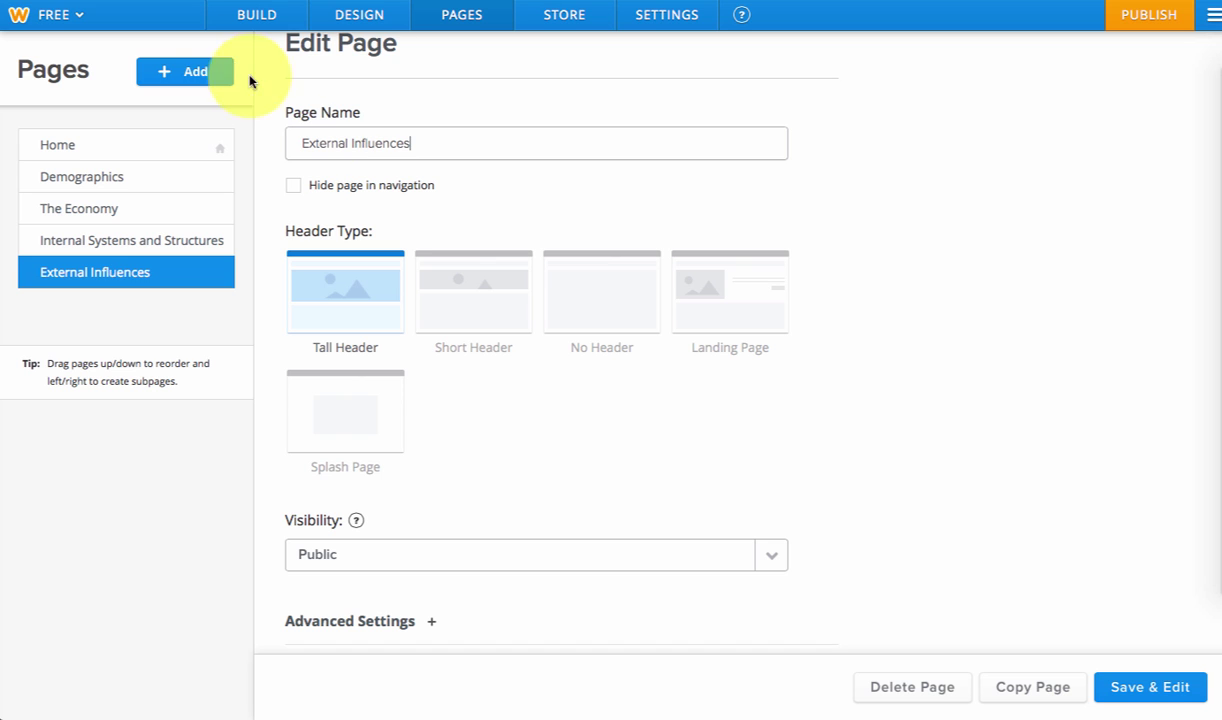
- Add a third standard page named 'Bibliography and Process Paper', fixing a typo in the name
click(210, 75)
click(170, 118)
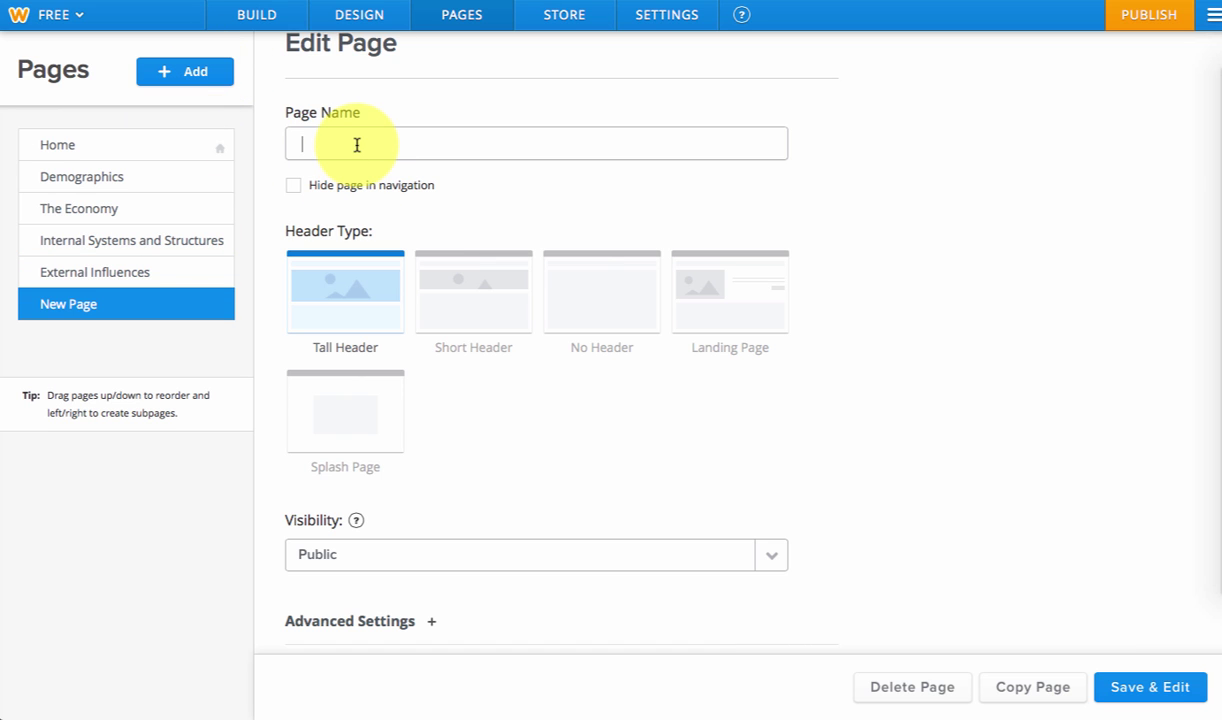
text(Bibilio)
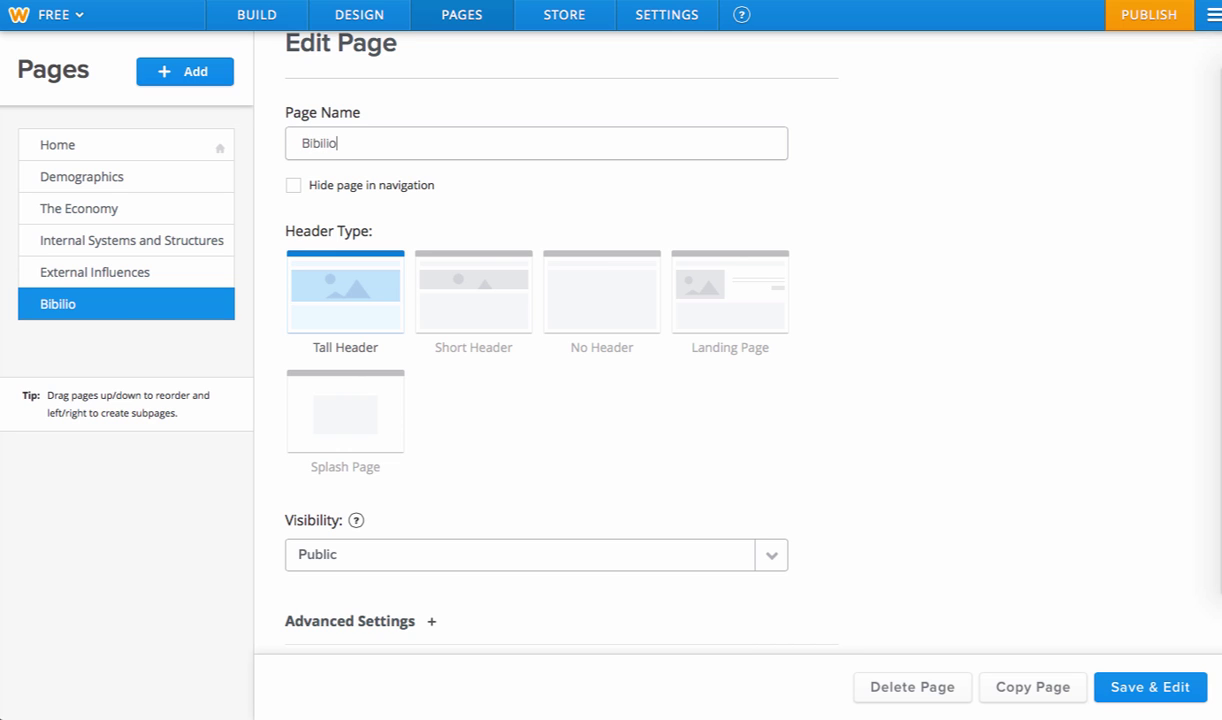
key(BackSpace)
key(BackSpace)
key(BackSpace)
key(BackSpace)
text(liography and Process )
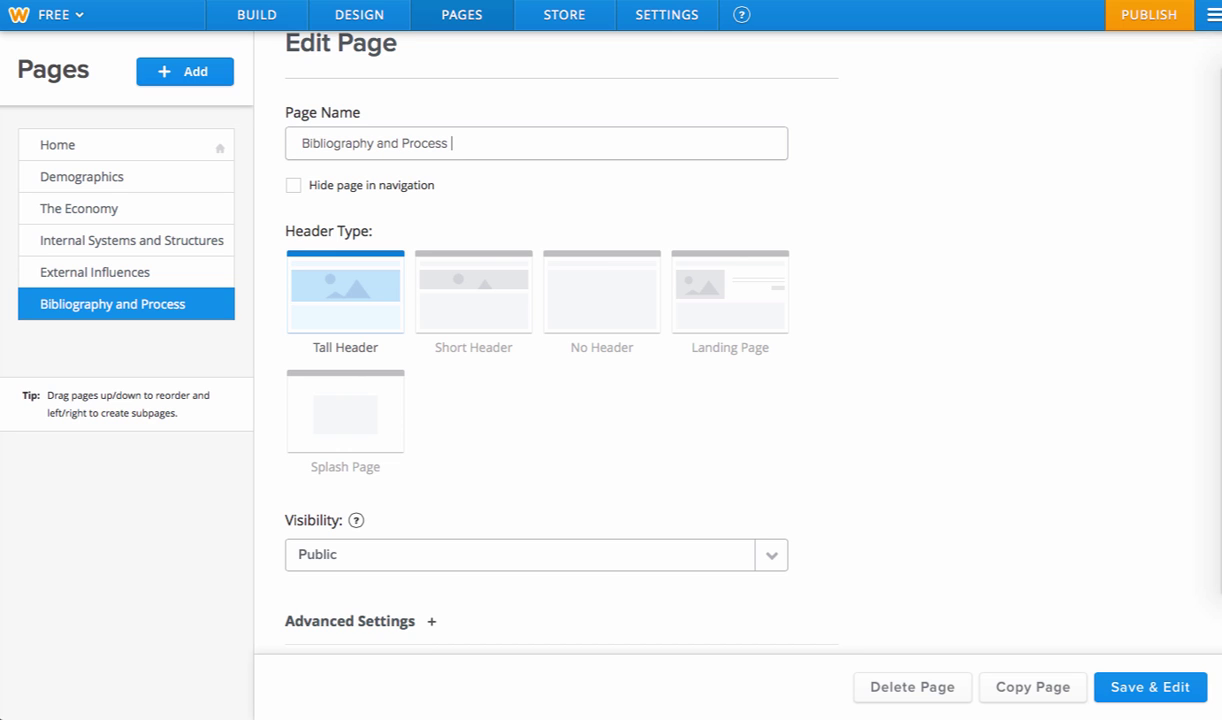
text(Paper)
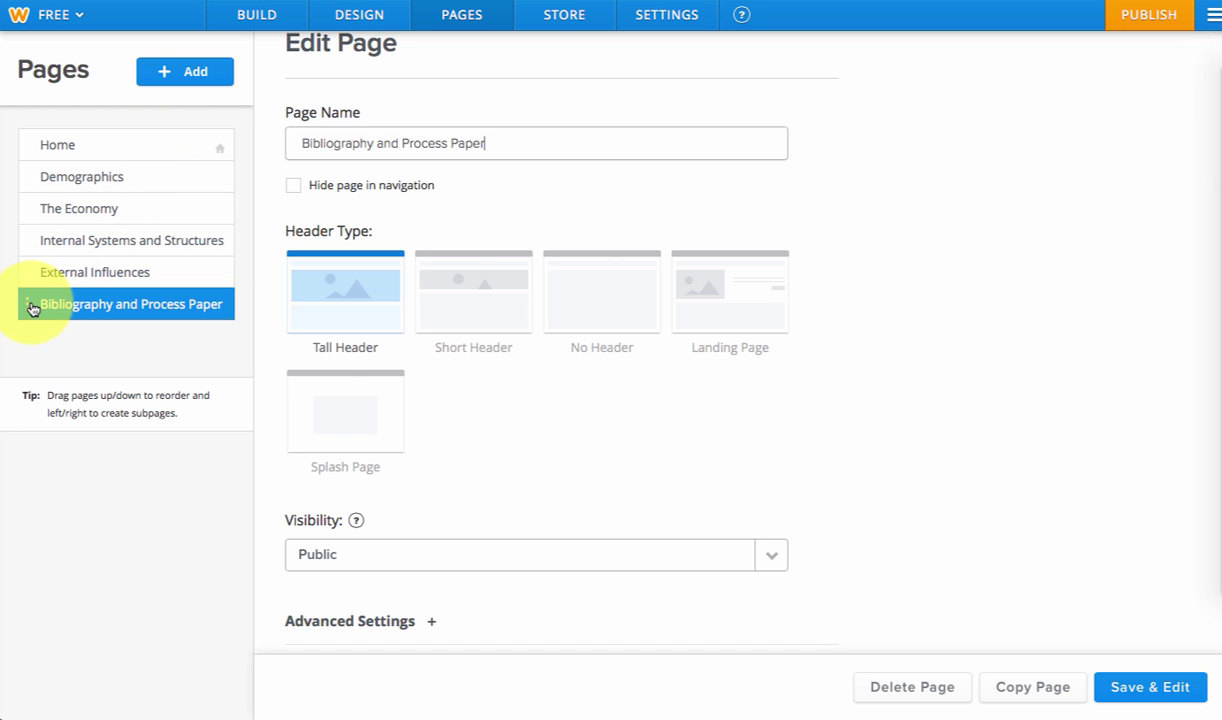
drag(32, 308, 22, 208)
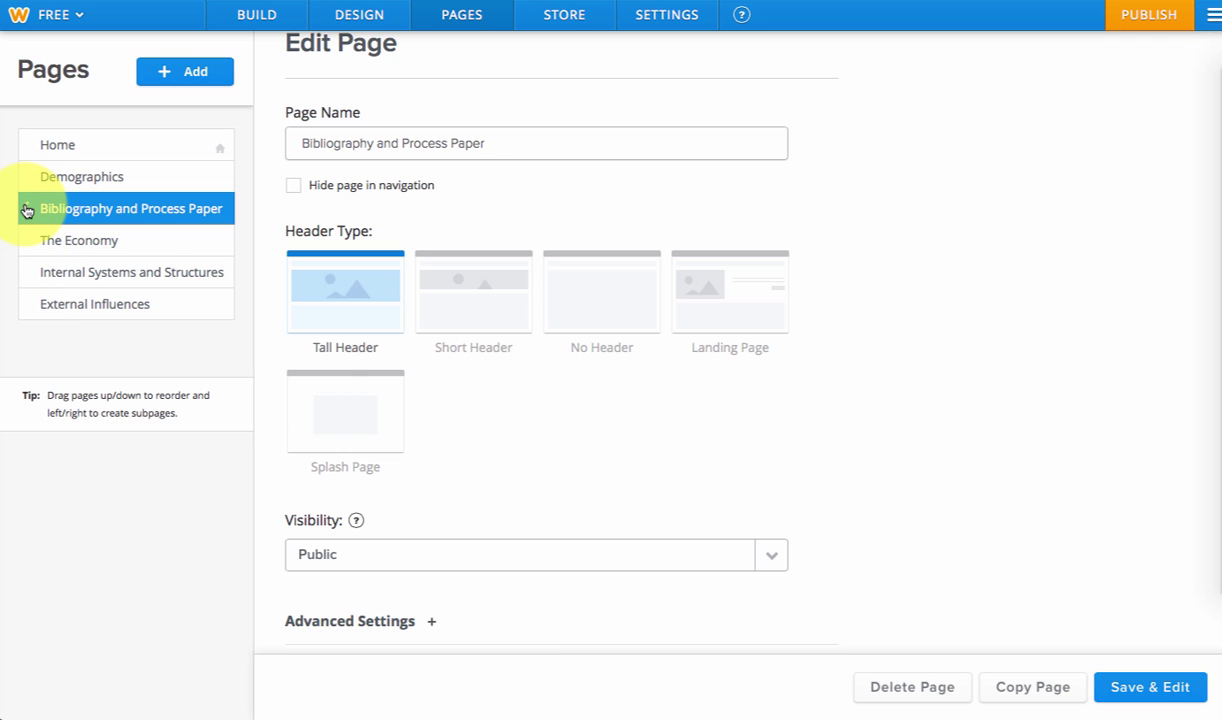
drag(27, 210, 33, 309)
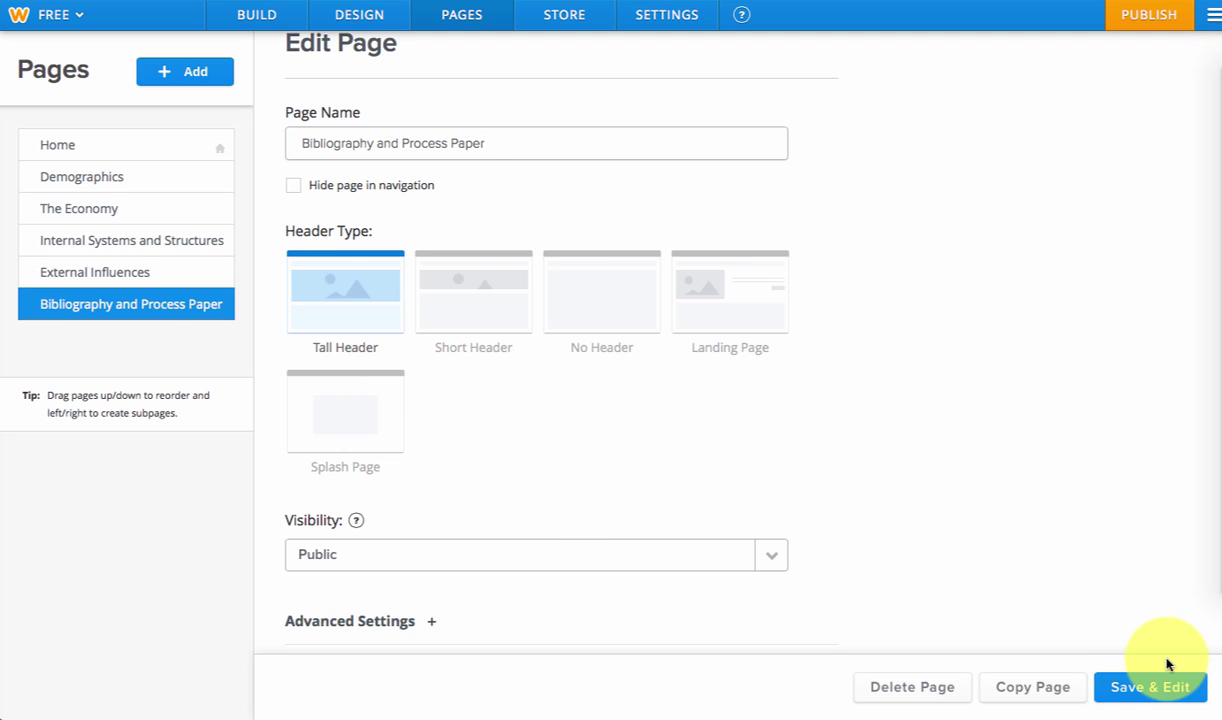
- Save the Bibliography and Process Paper page and open it from the MORE... navigation menu
click(1128, 689)
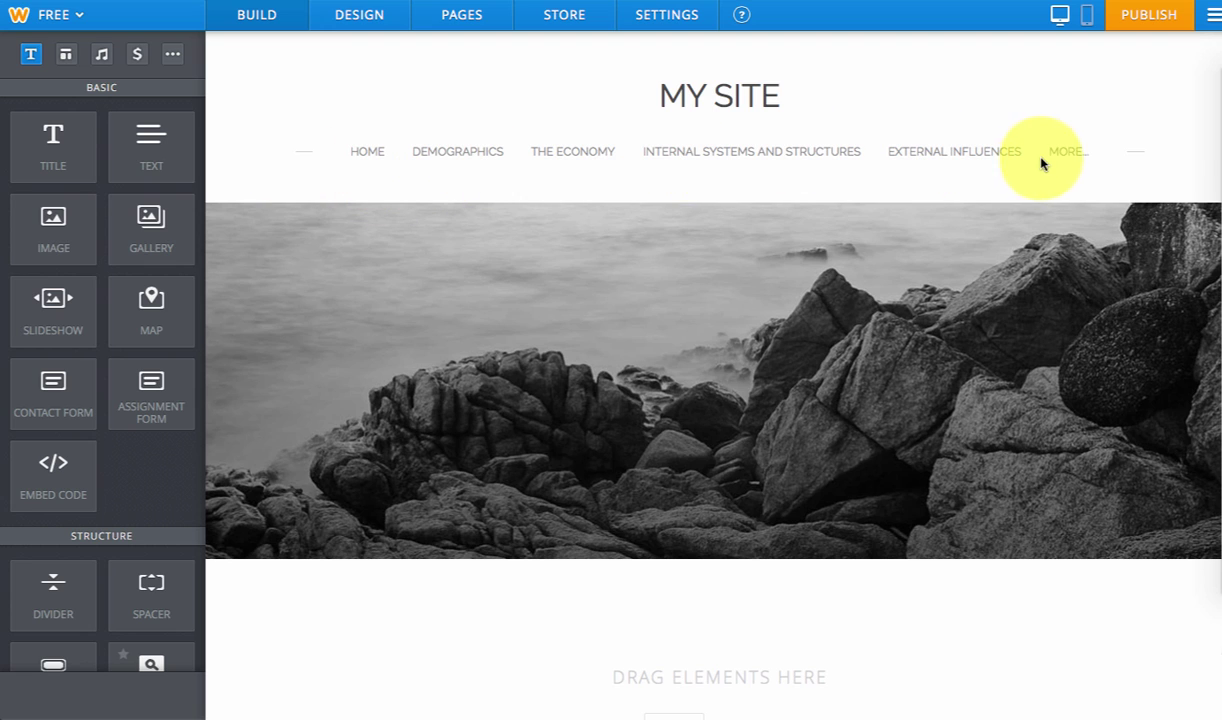
mouse_move(1067, 156)
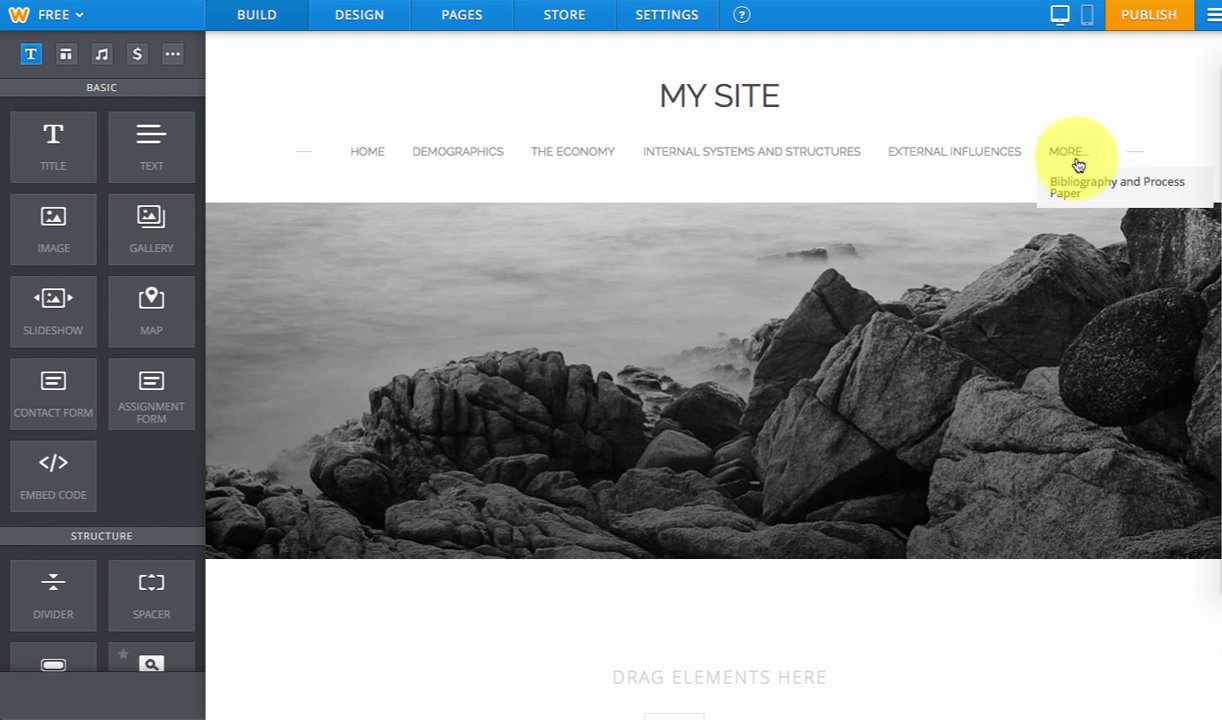
click(1079, 190)
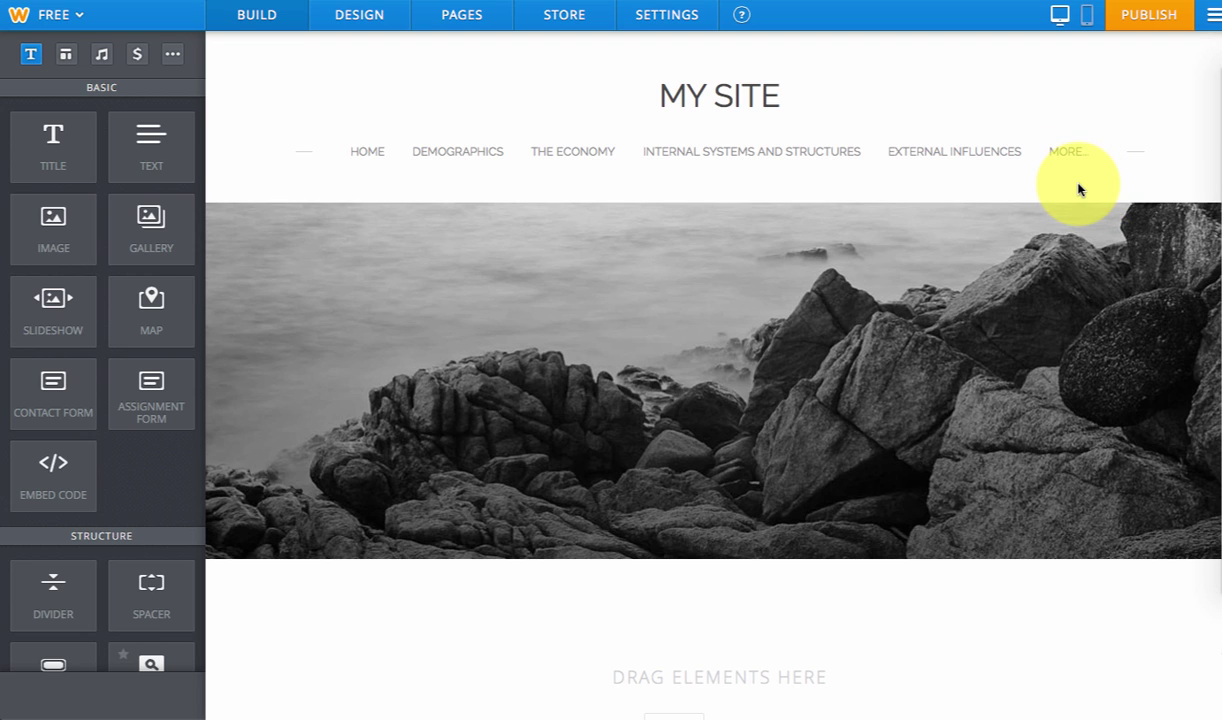
click(1078, 186)
- Drag a FILE element from the MEDIA section onto the empty Bibliography and Process Paper page
scroll(938, 385, down, 2)
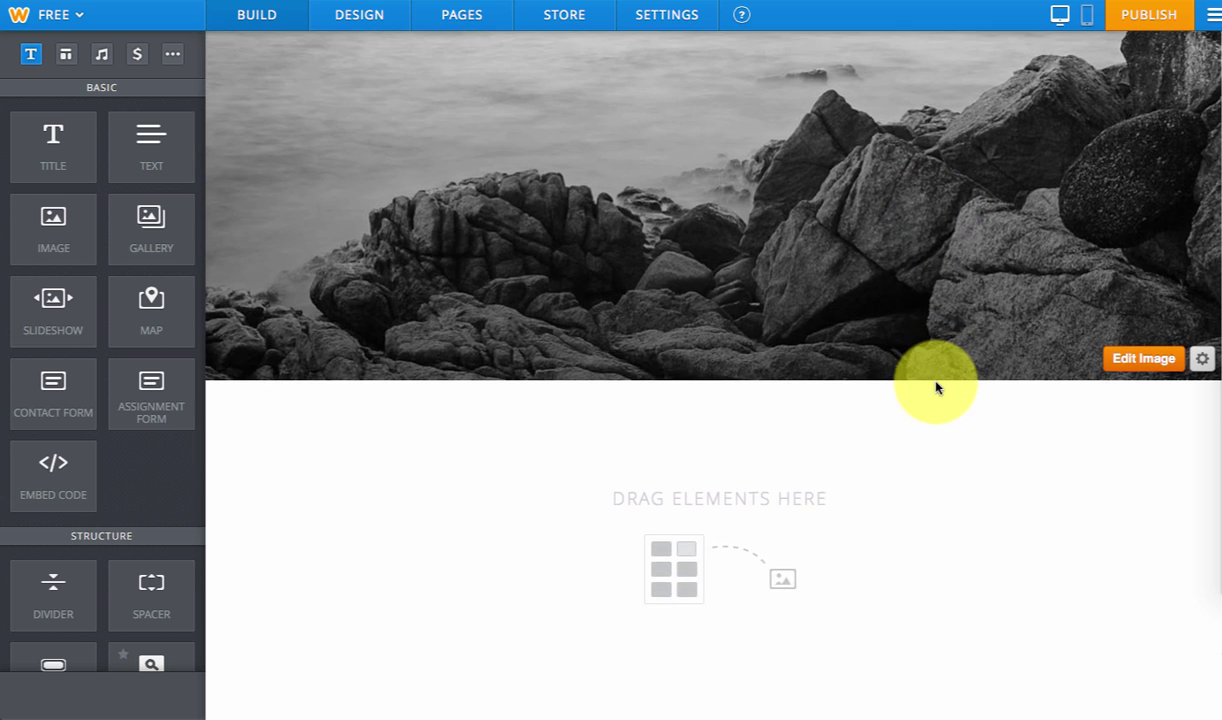
scroll(938, 385, up, 2)
scroll(936, 387, down, 4)
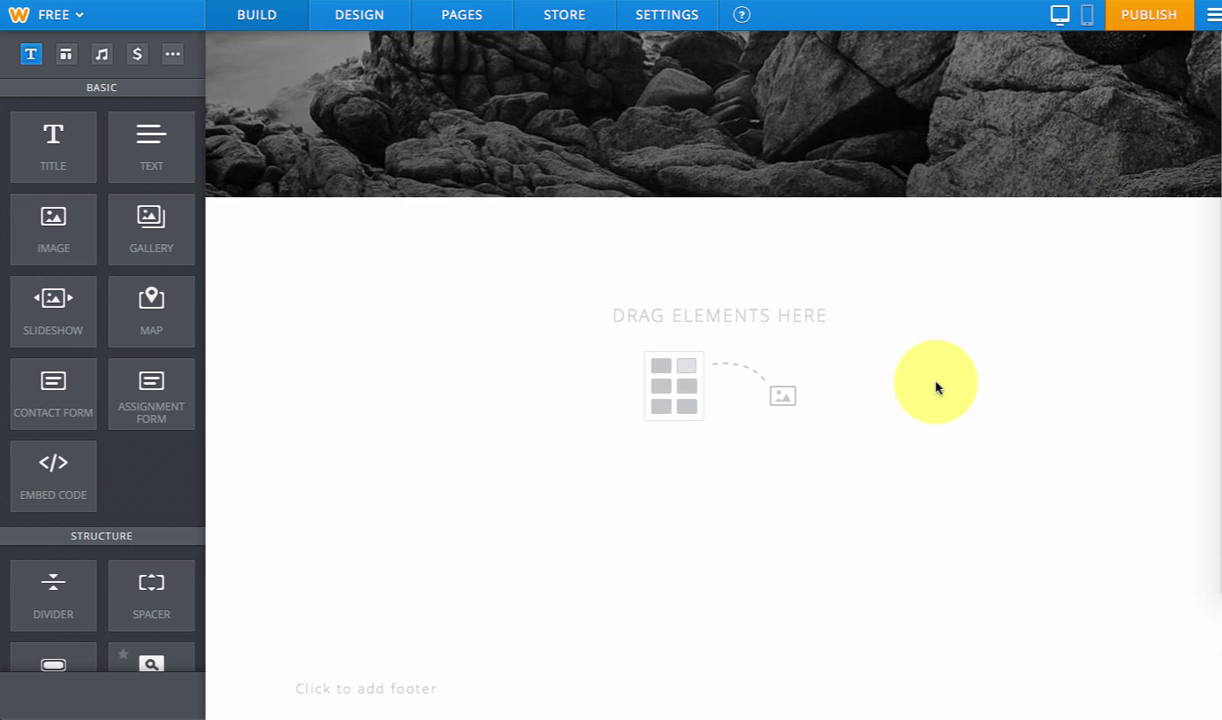
scroll(120, 450, down, 2)
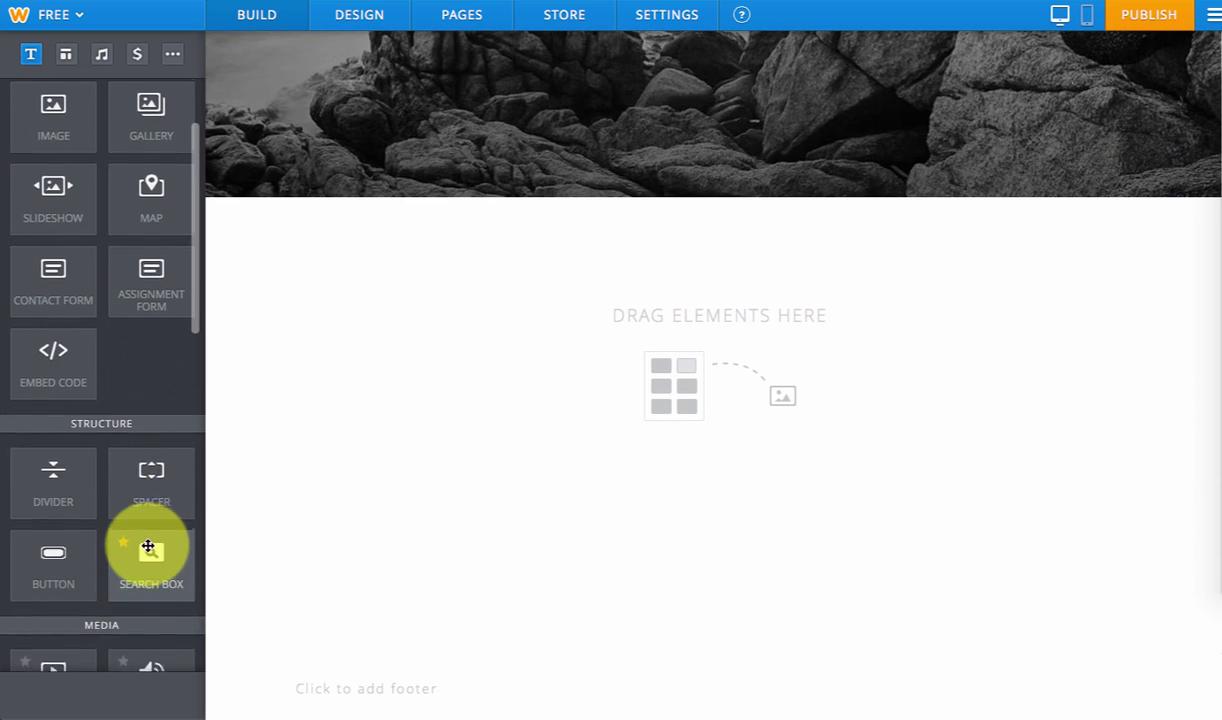
scroll(150, 545, down, 2)
scroll(148, 546, down, 6)
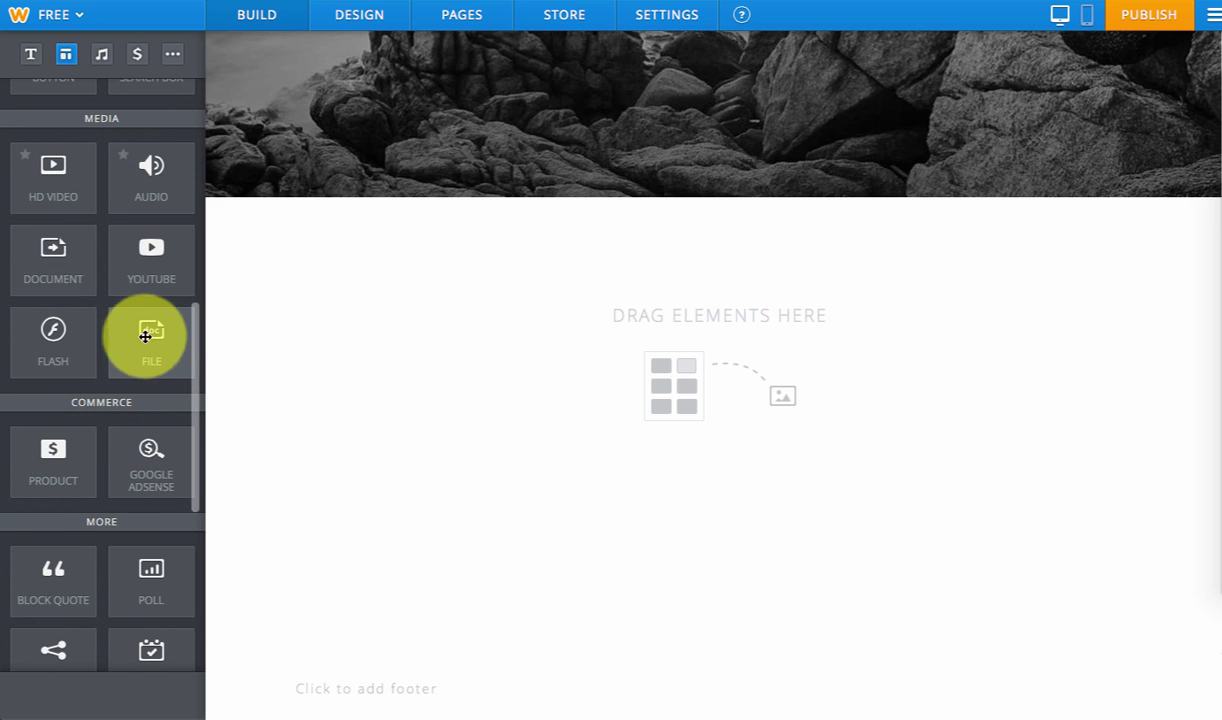
drag(155, 336, 788, 421)
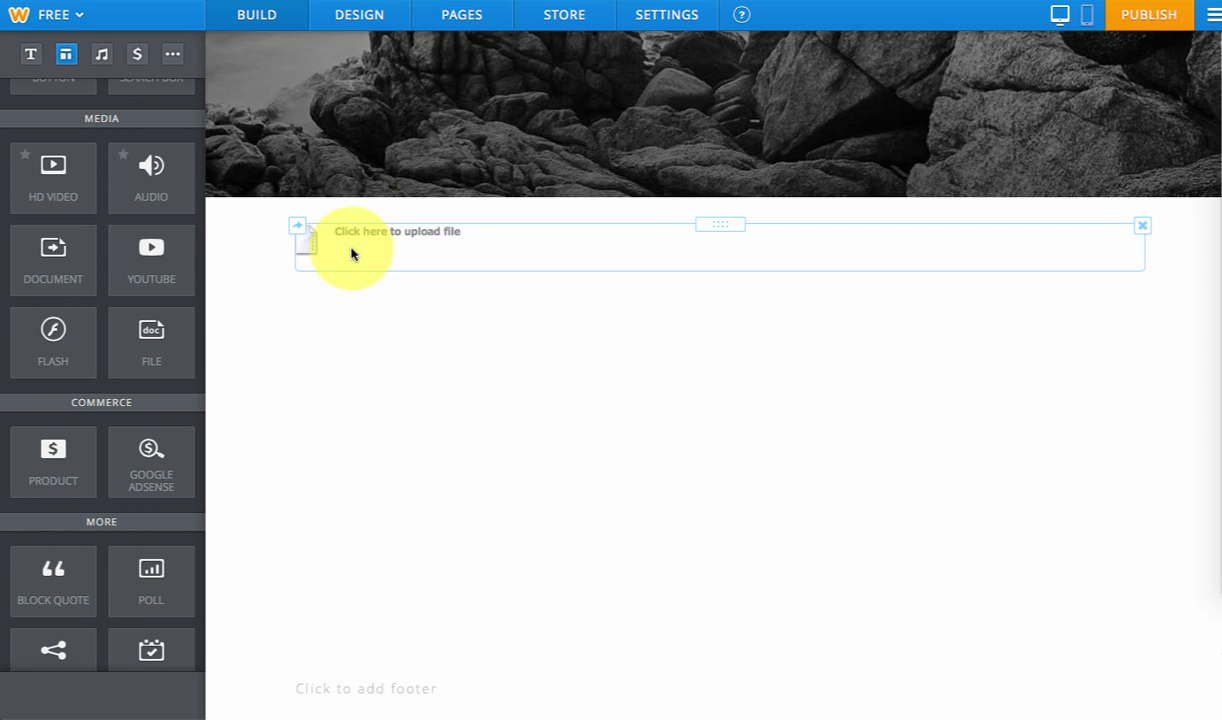
click(405, 236)
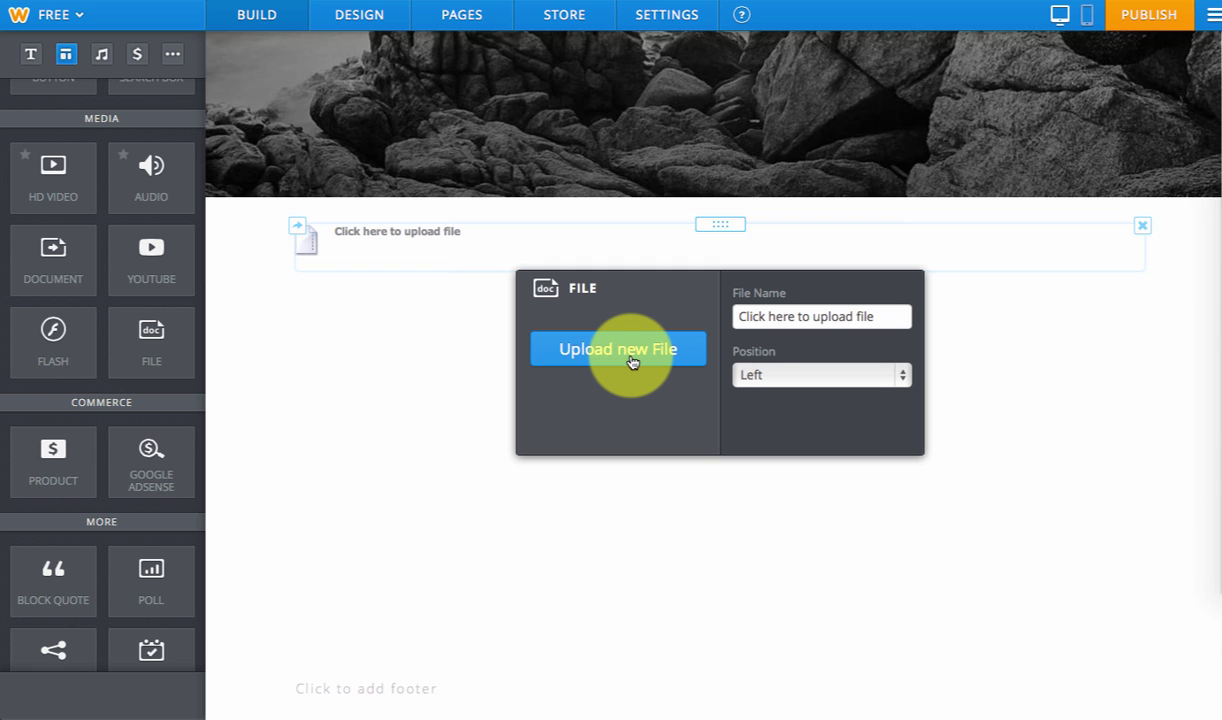
click(1115, 432)
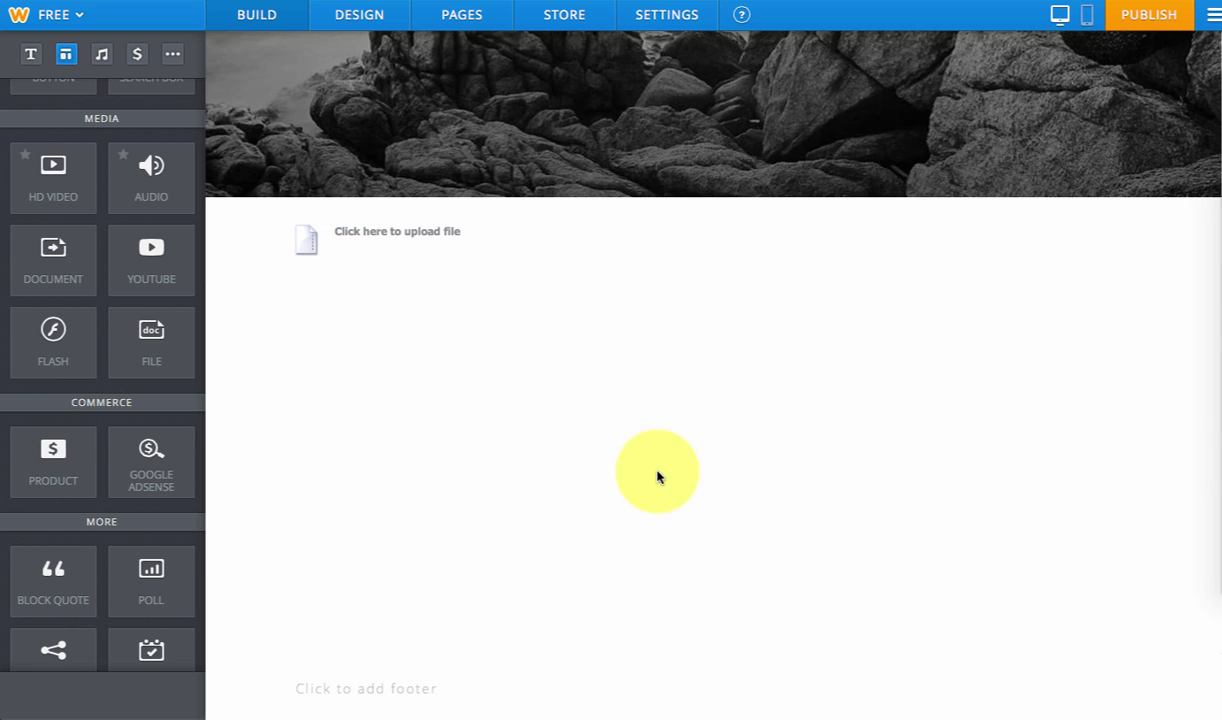
scroll(344, 350, up, 4)
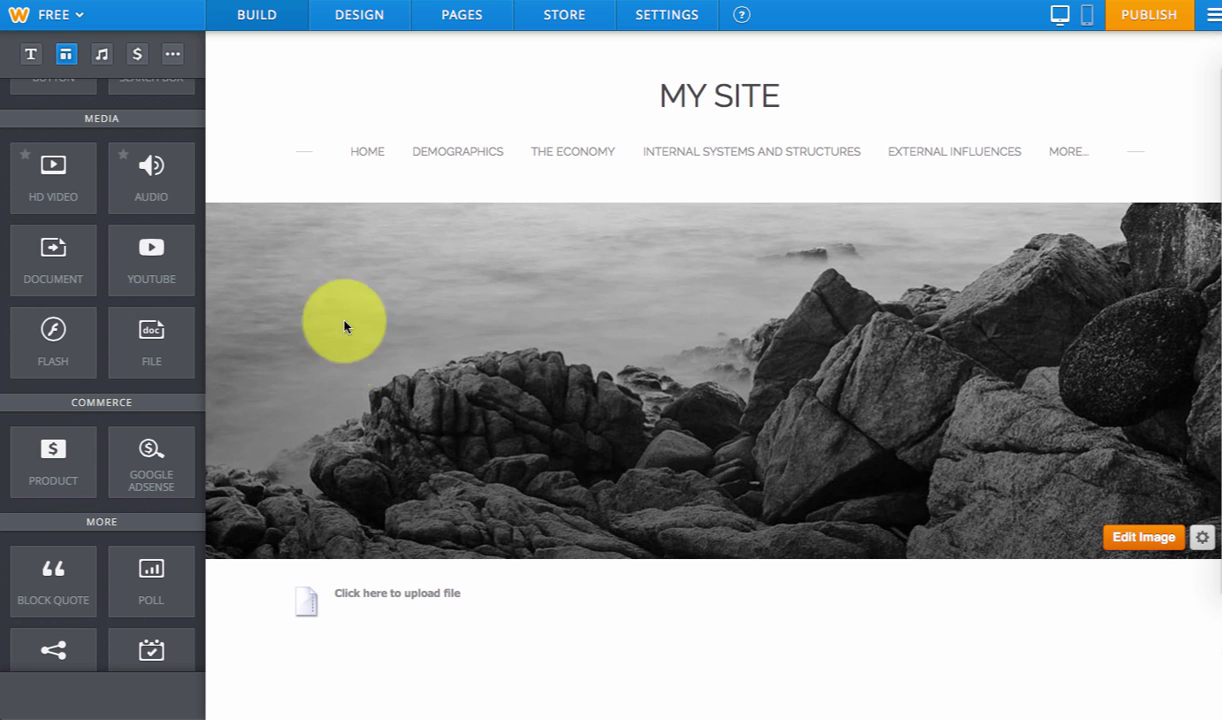
- On the Home page, replace the header button's BUTTON TEXT label with 'TYPE HERE'
click(368, 153)
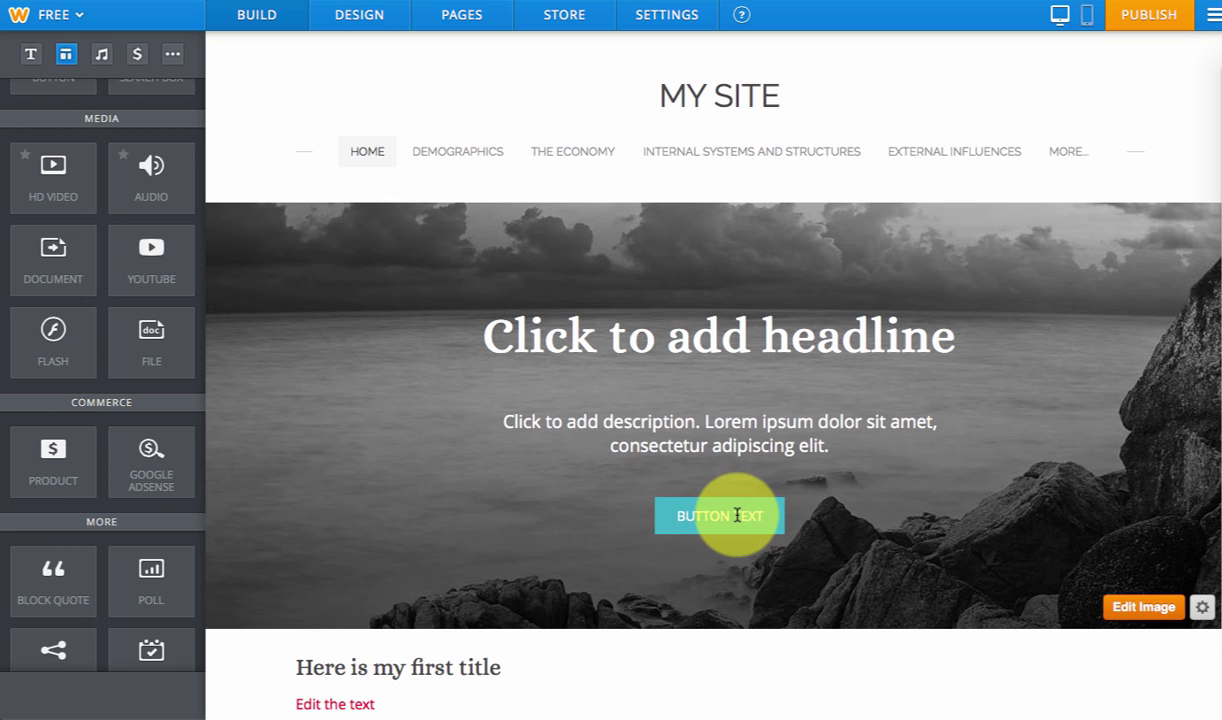
click(678, 516)
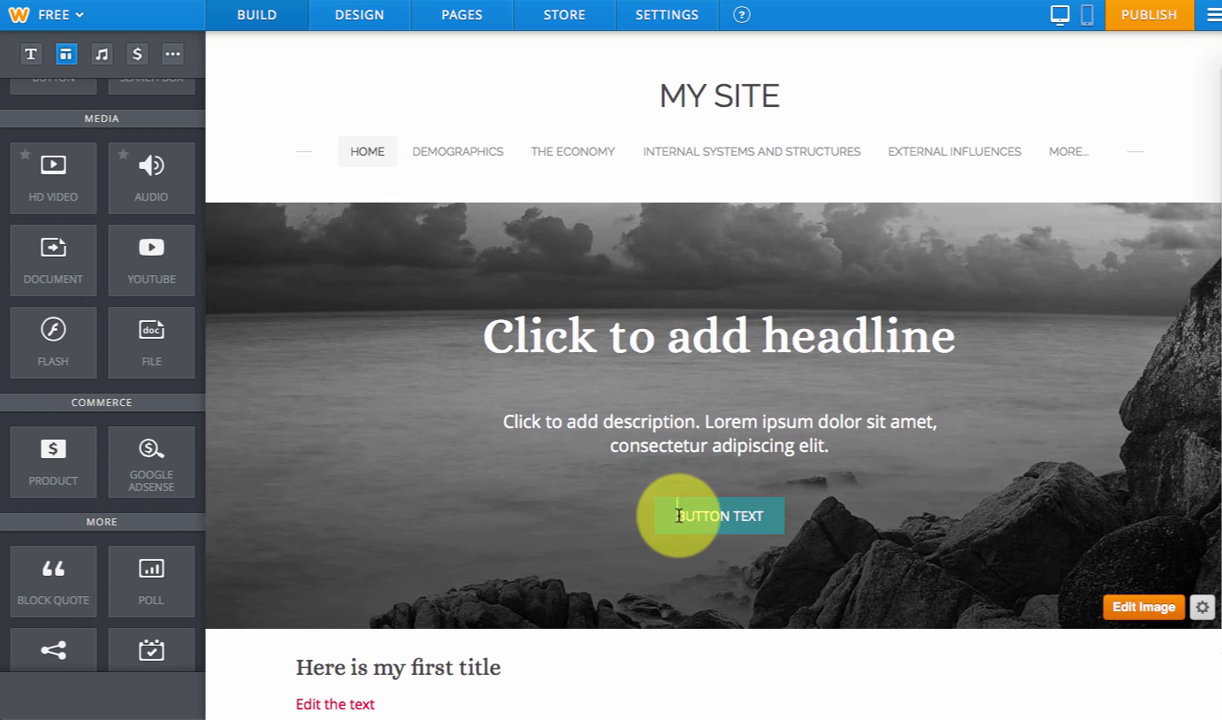
drag(678, 516, 770, 519)
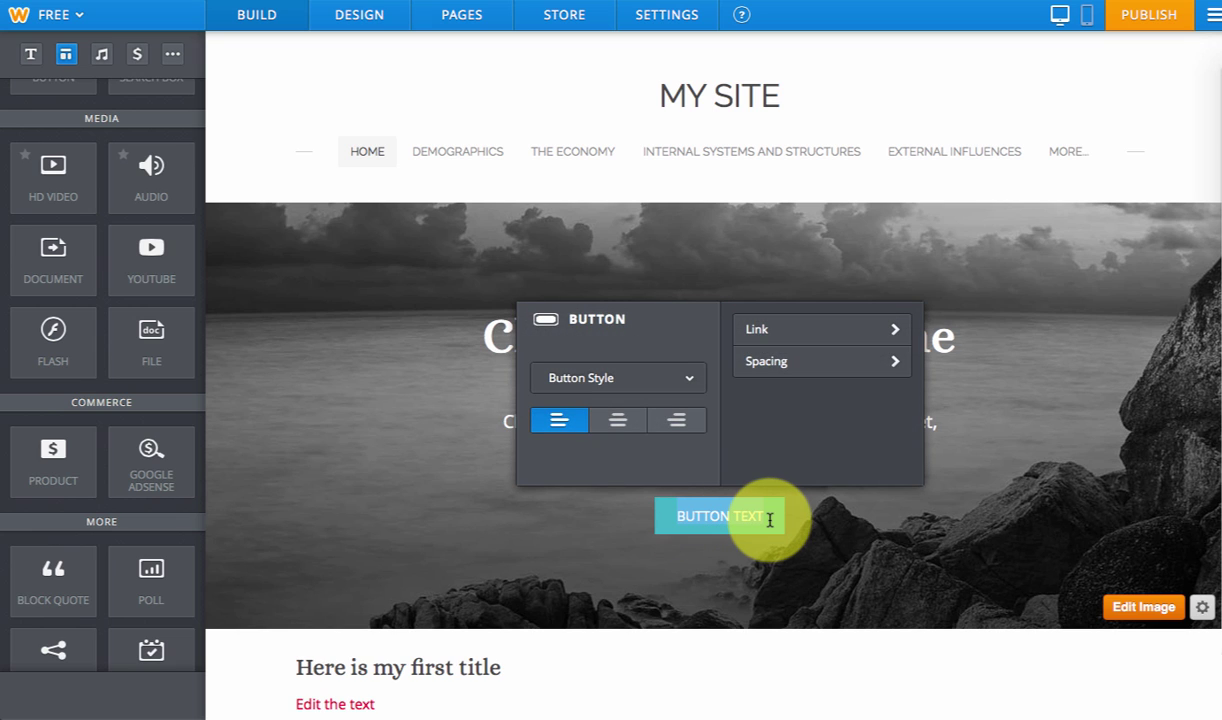
text(TYPE HERE)
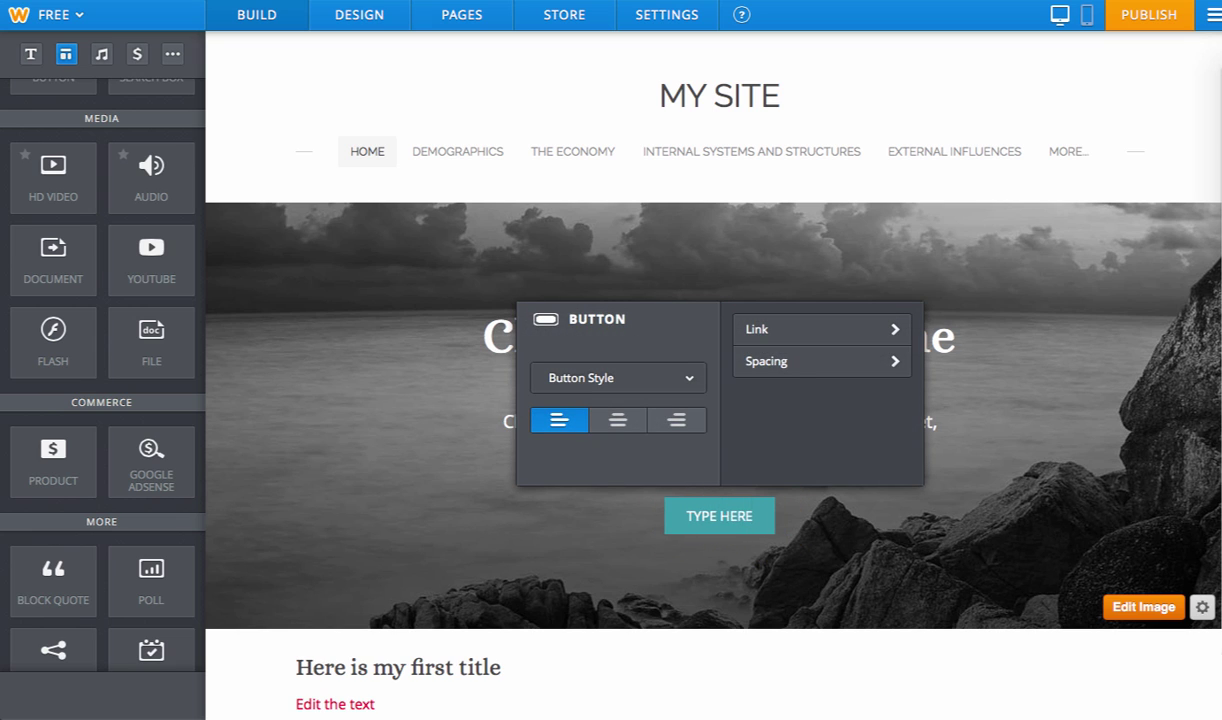
click(1008, 518)
scroll(1008, 520, down, 1)
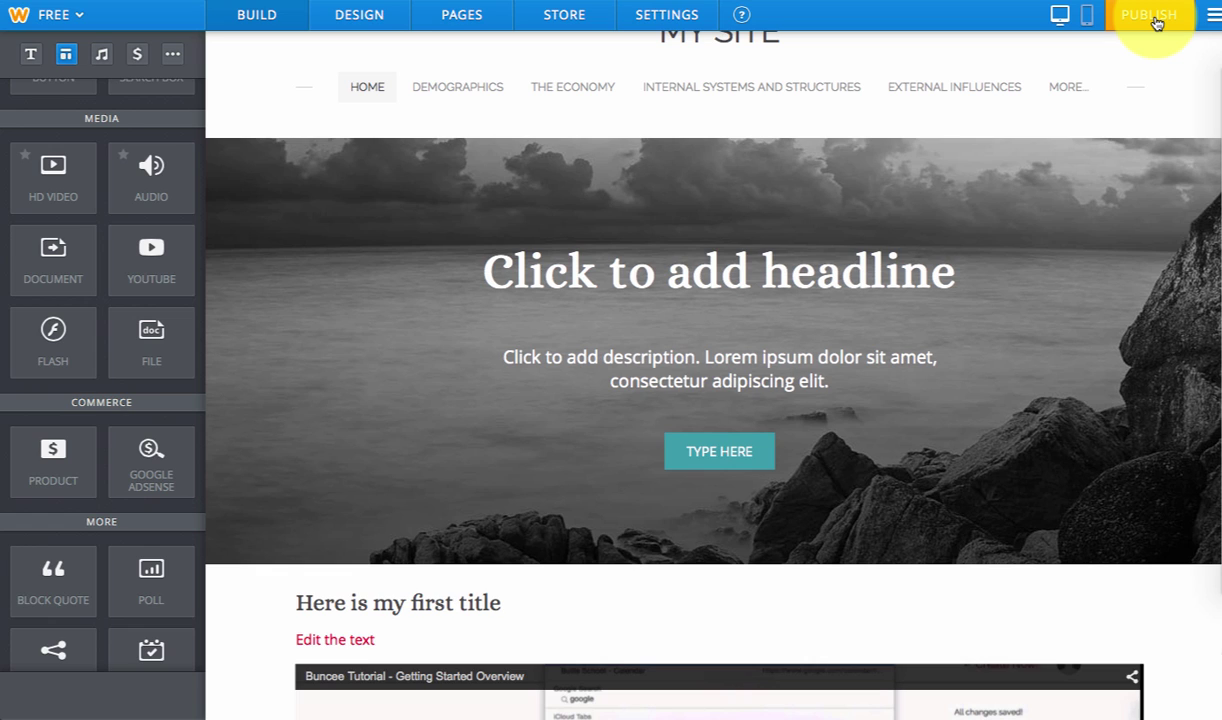
- Publish the website and view the live site at its weebly.com address
click(1150, 16)
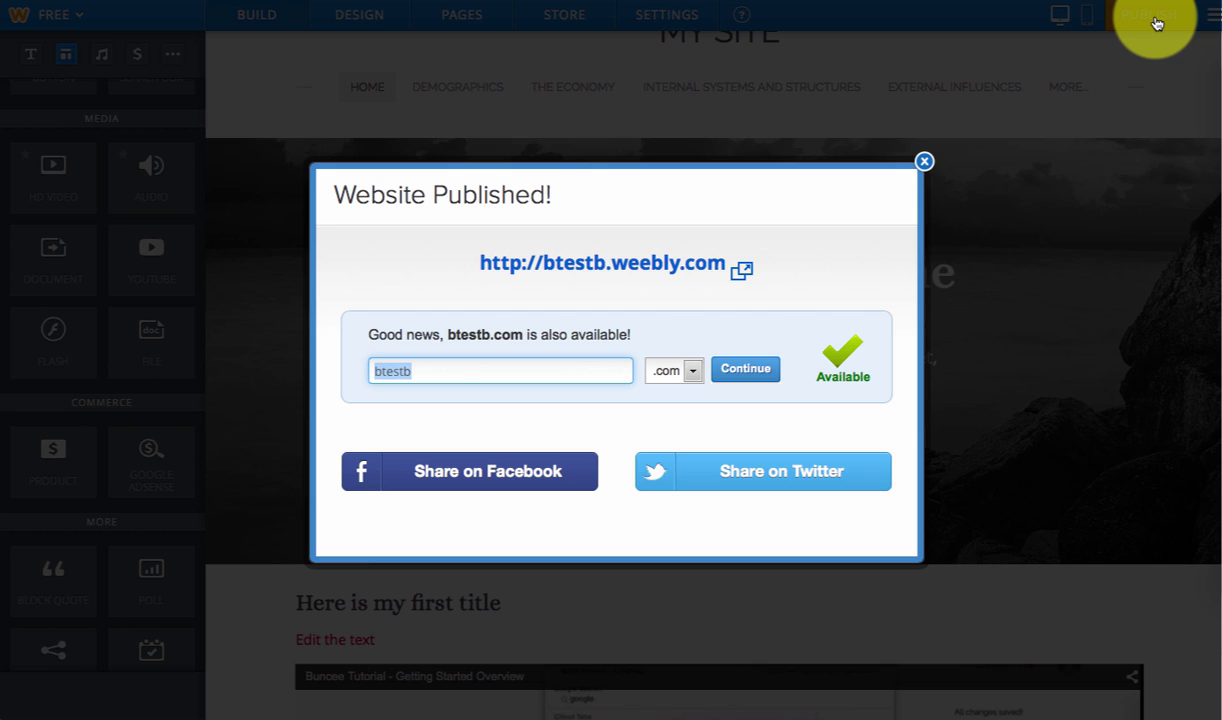
click(665, 272)
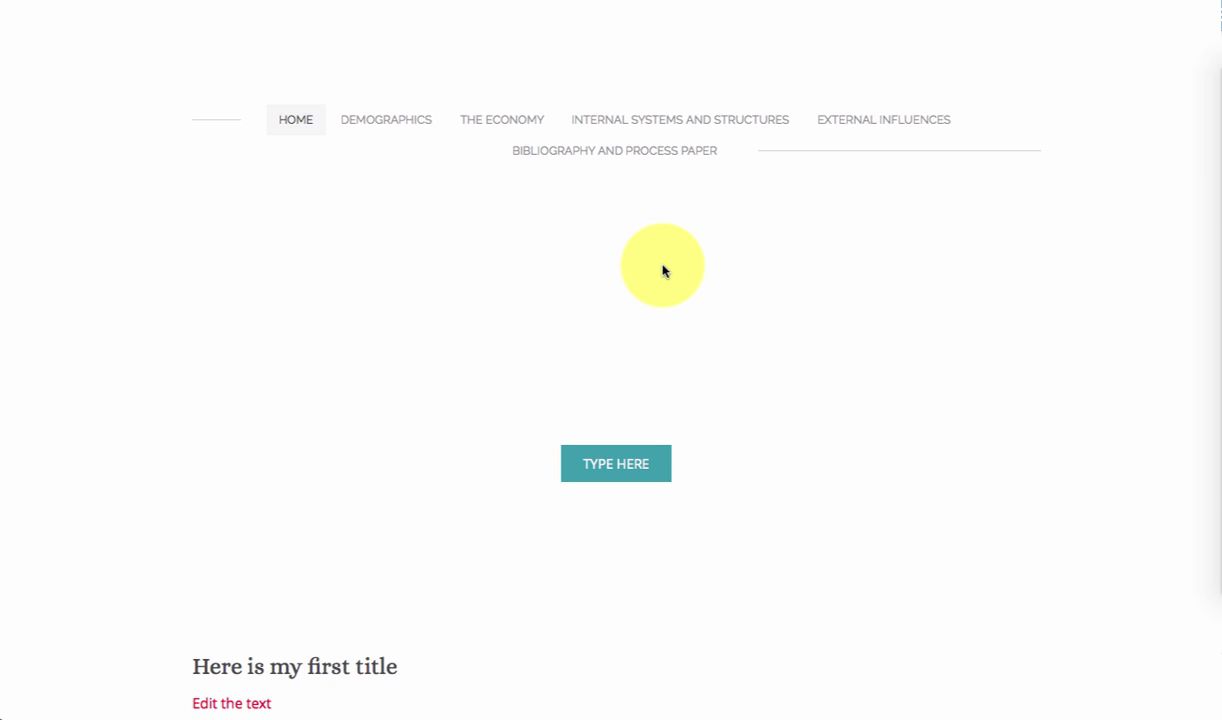
scroll(672, 535, down, 7)
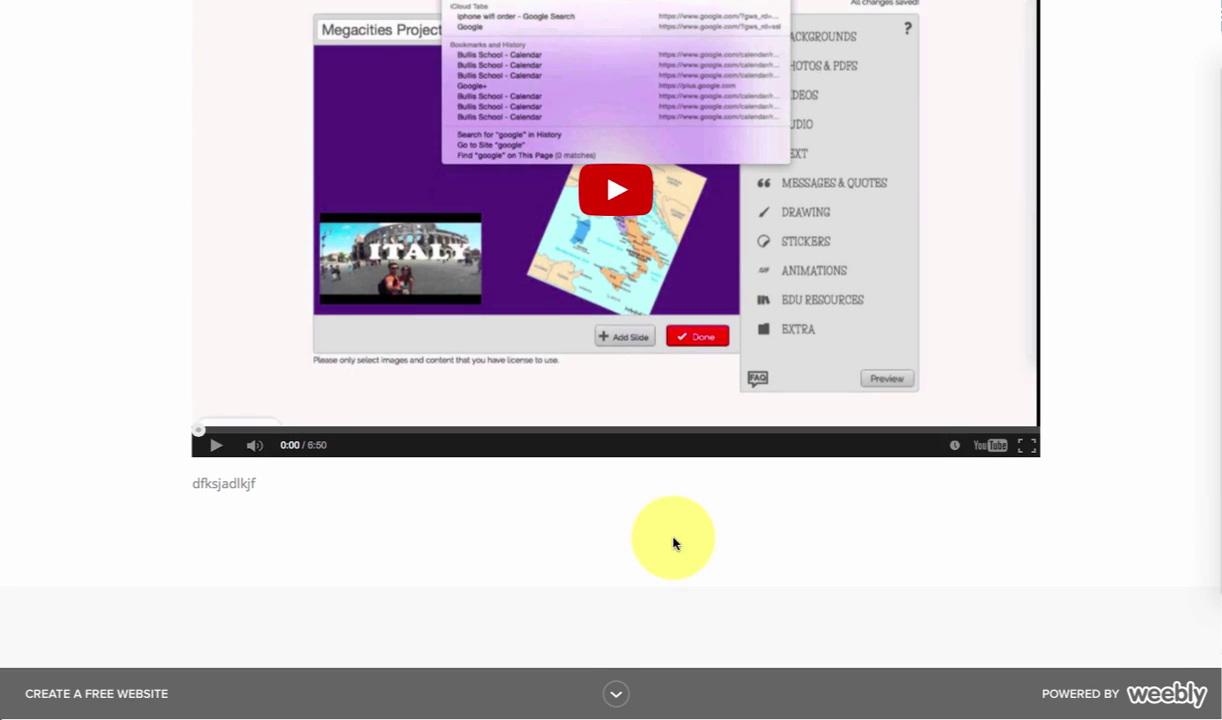
- Close the Website Published dialog, recheck the live site, and return to the editor
click(462, 5)
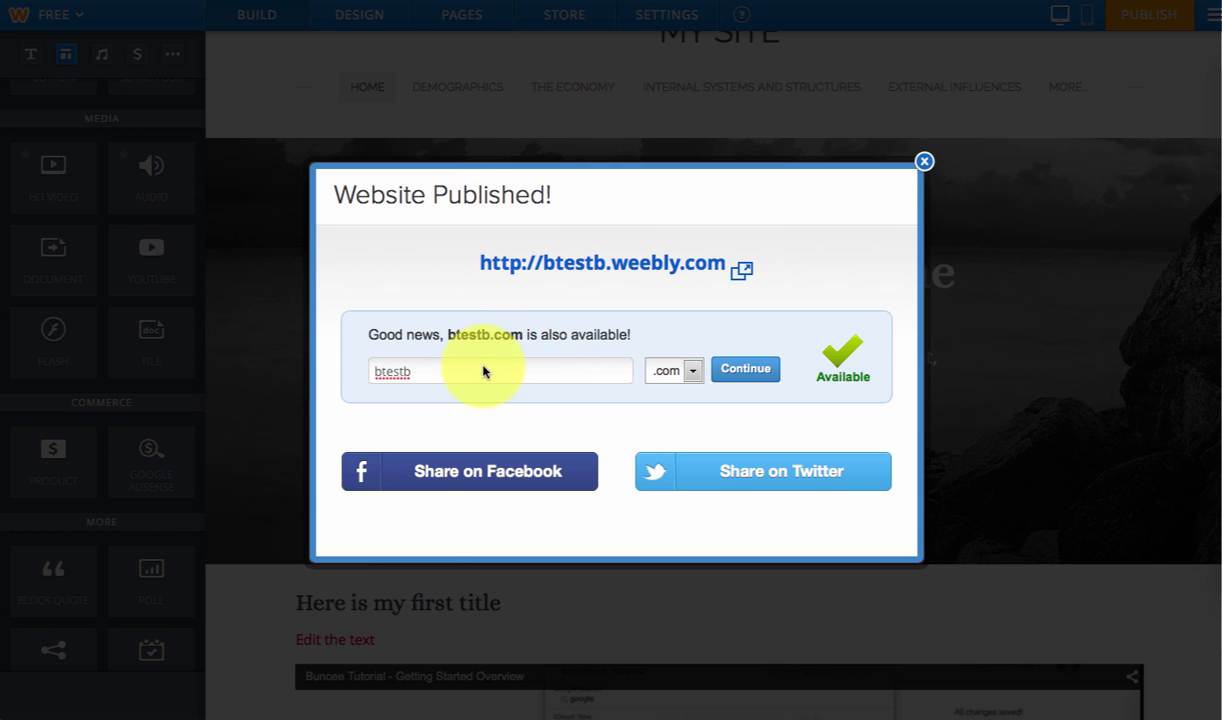
click(925, 163)
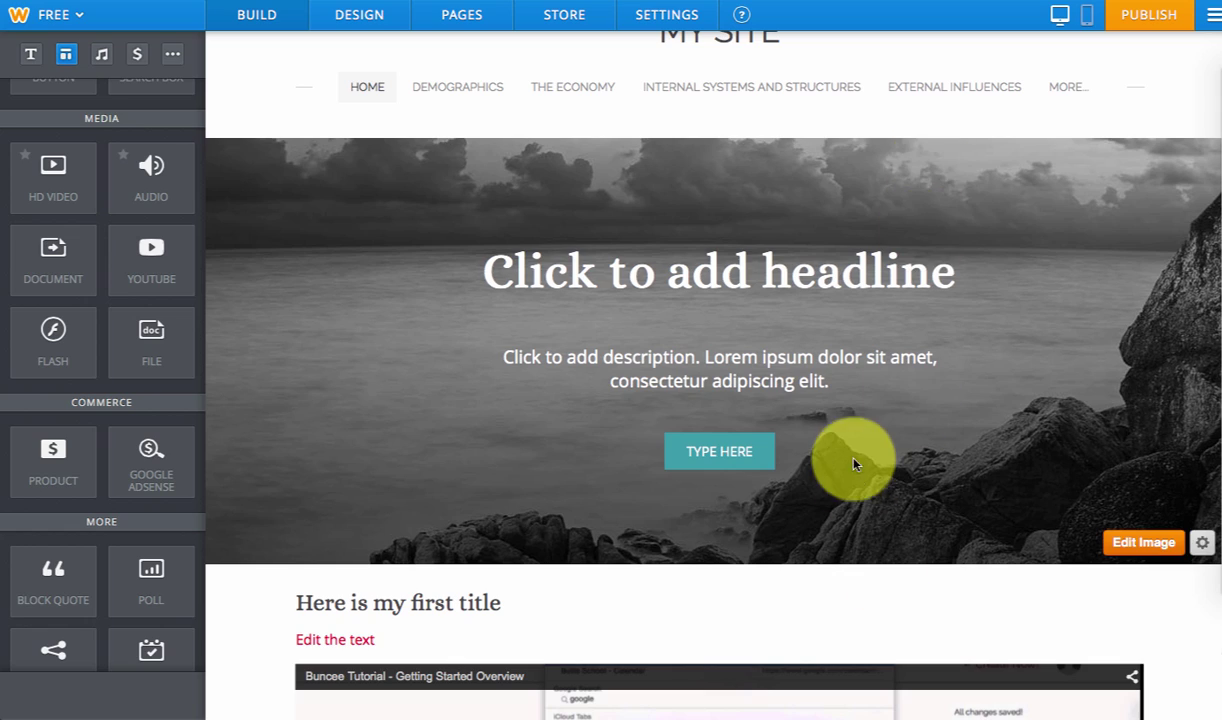
scroll(854, 466, down, 5)
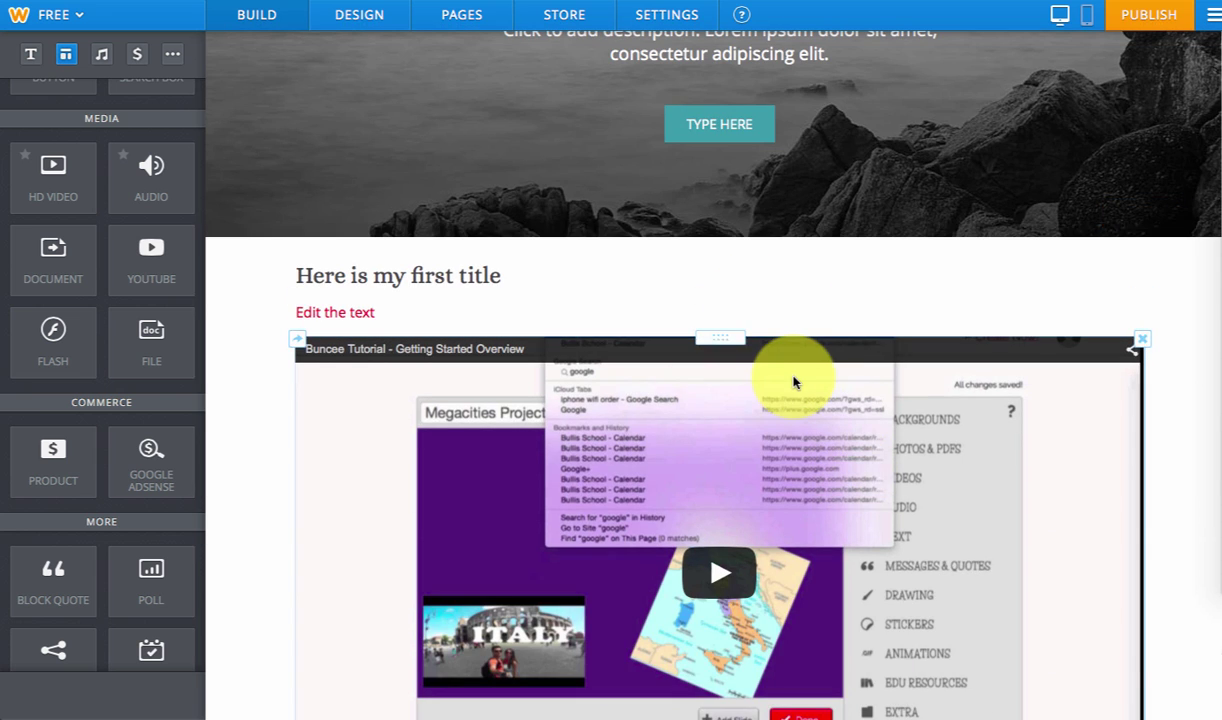
click(1055, 3)
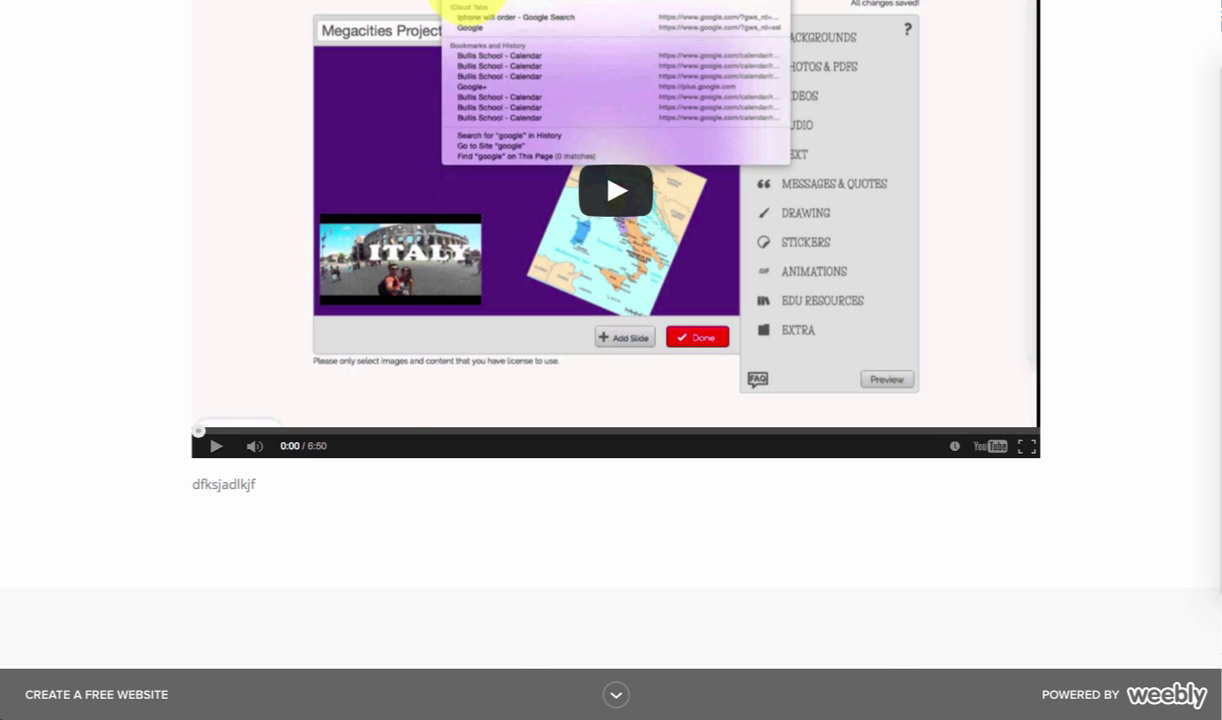
click(448, 6)
mouse_move(978, 240)
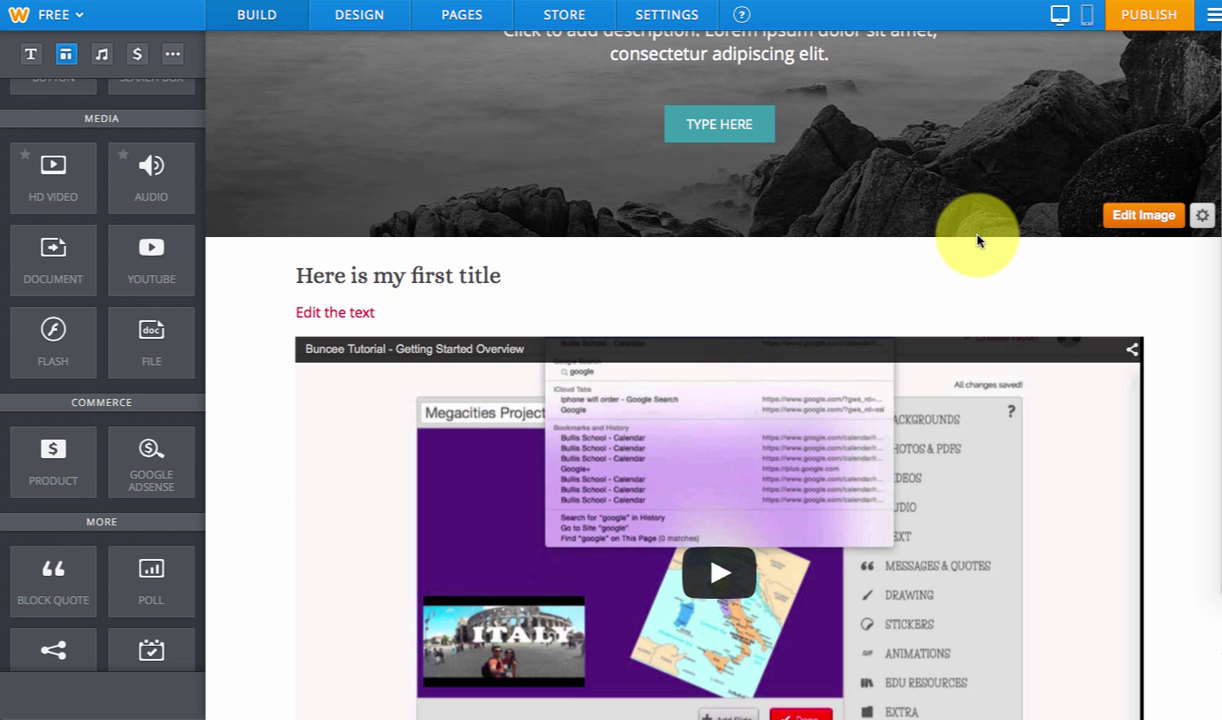